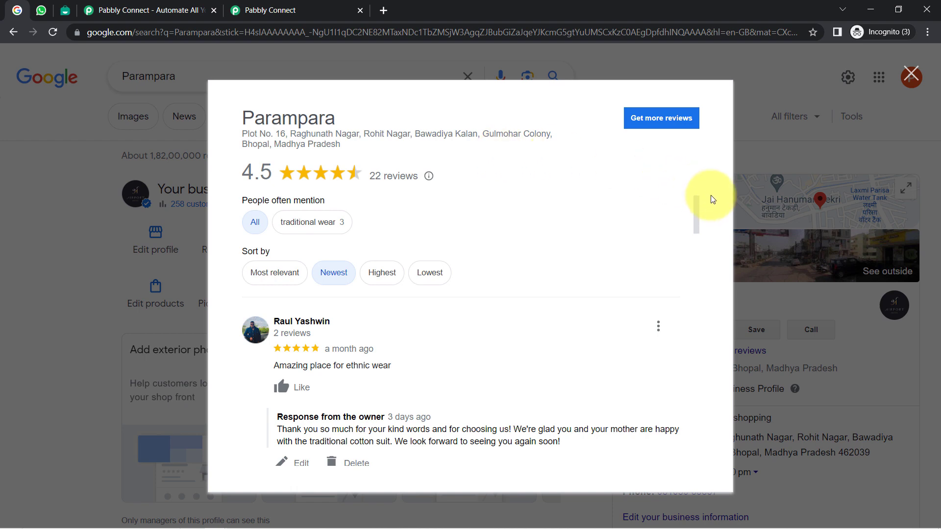
Step: Compare Parampara's Google reviews with the Parampara Boutique new-review alert in the WhatsApp chat
drag(696, 204, 642, 182)
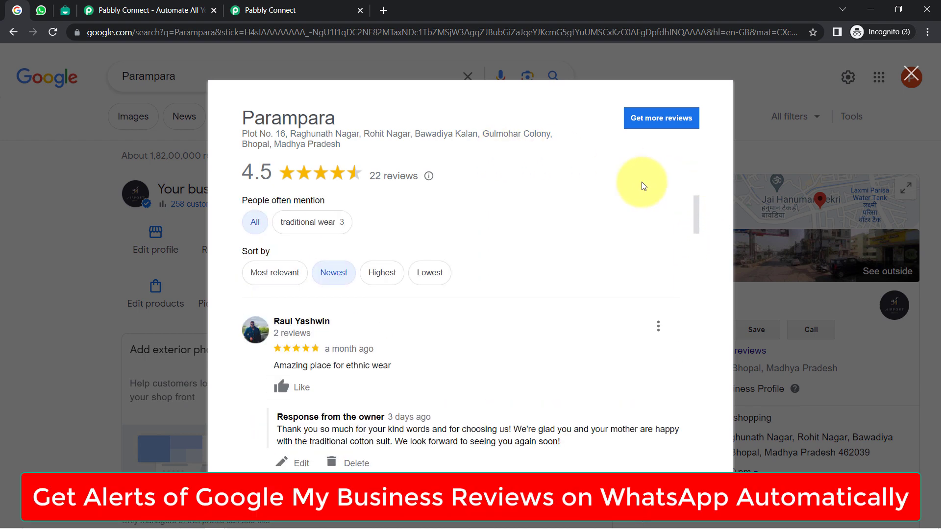
click(42, 9)
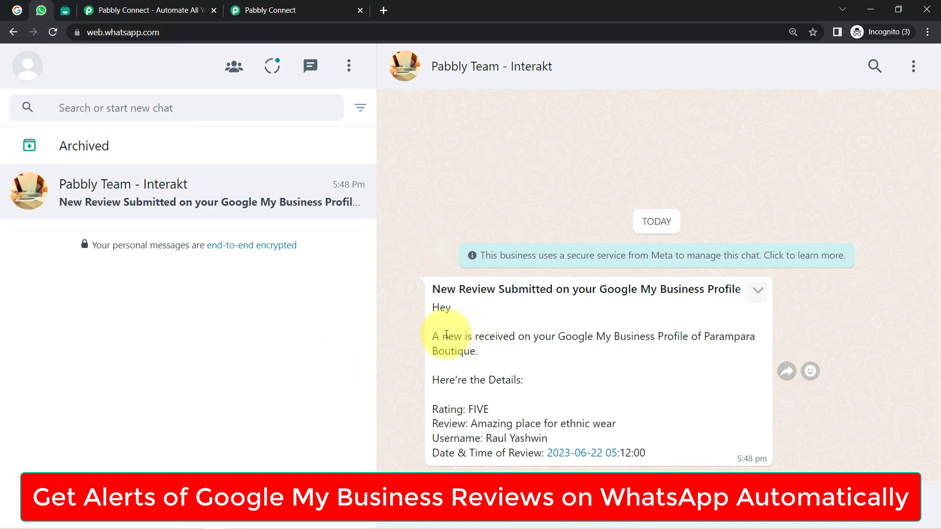
click(18, 10)
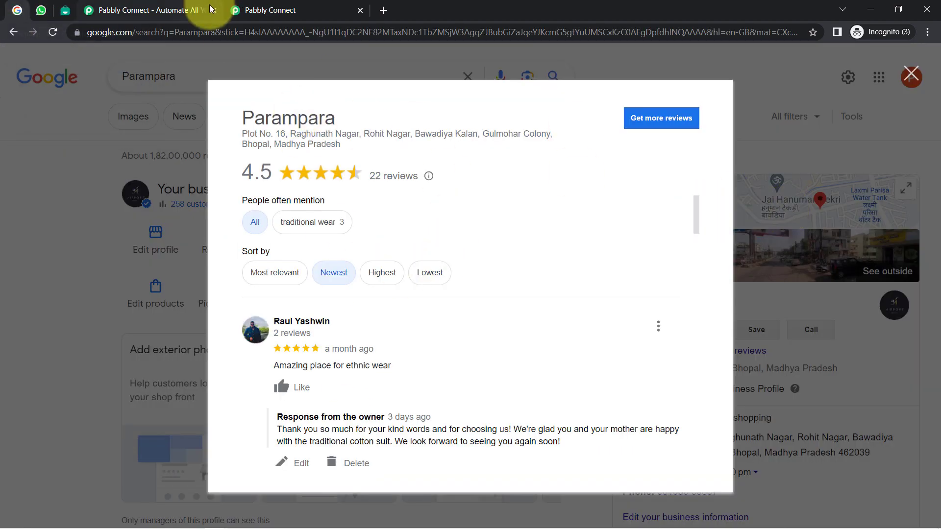
click(41, 9)
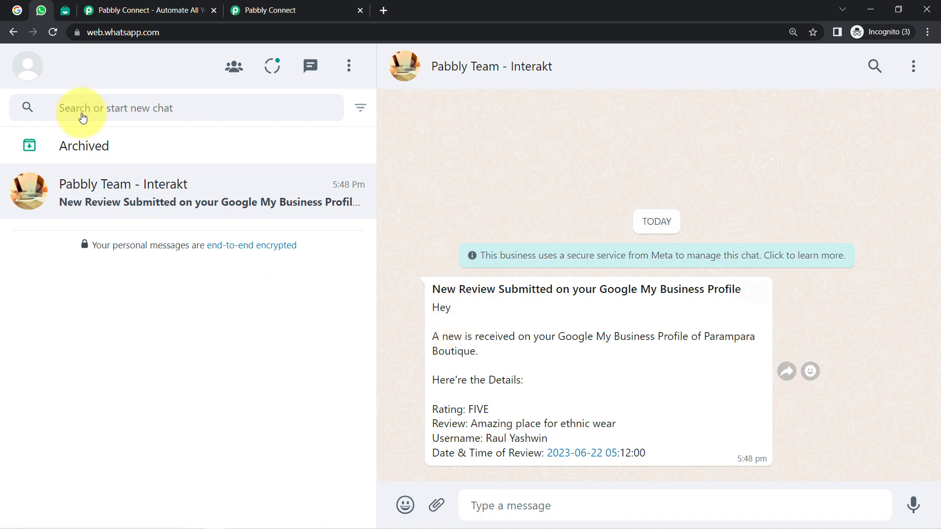
click(14, 17)
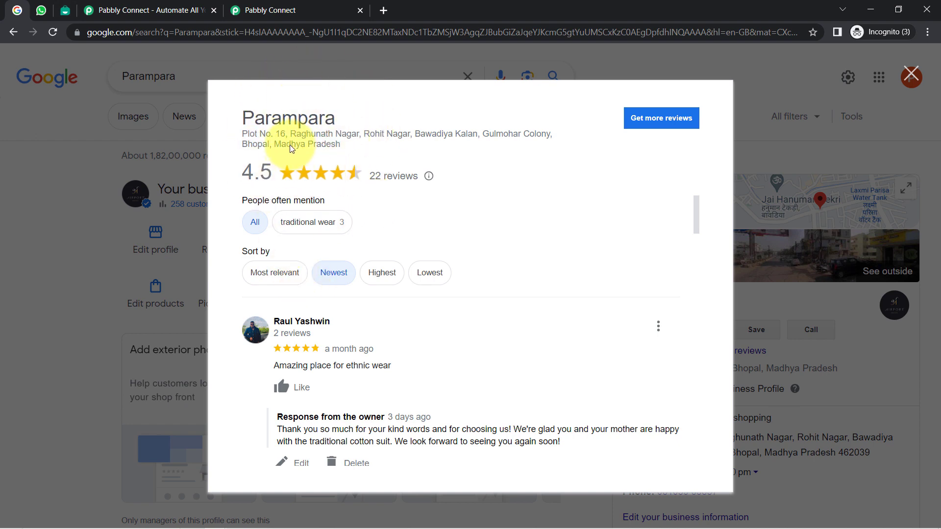
click(41, 11)
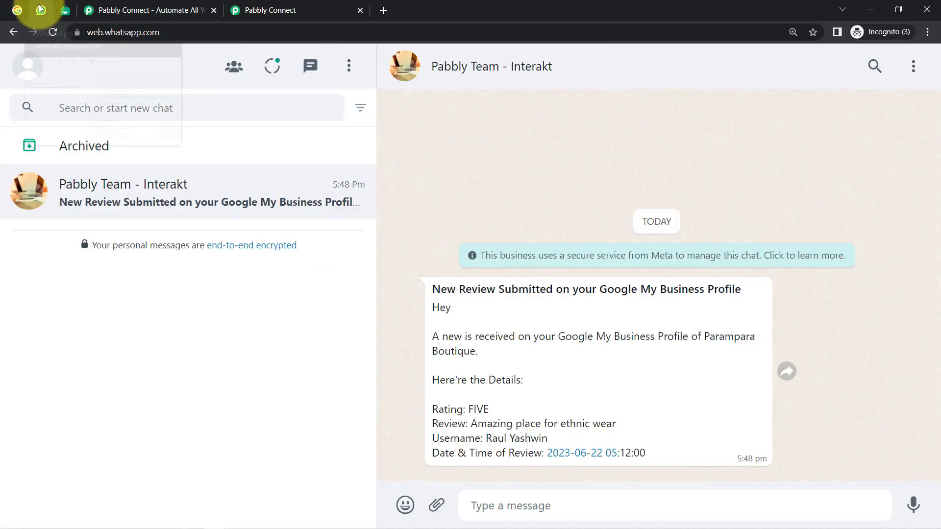
Step: Look over Interakt's New Review Alert template and templates list, zoom in, then view Pabbly Connect
click(65, 10)
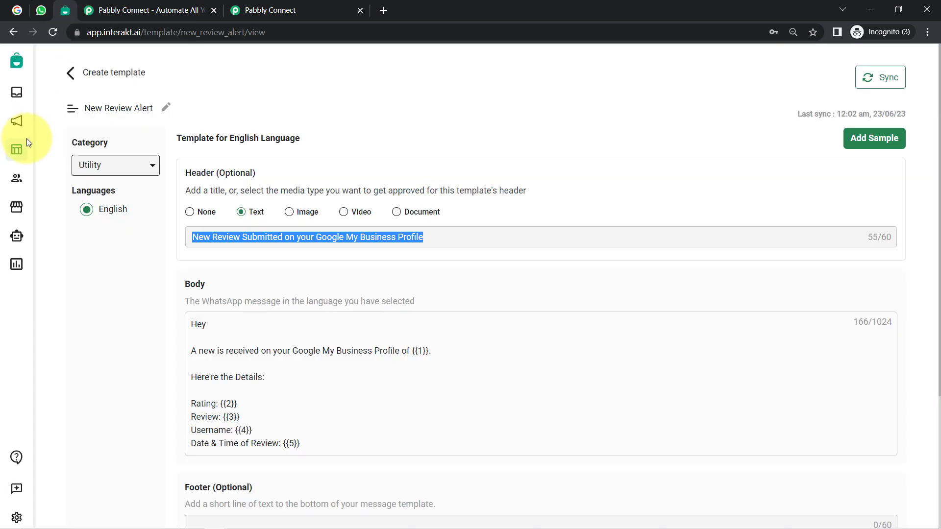
click(18, 154)
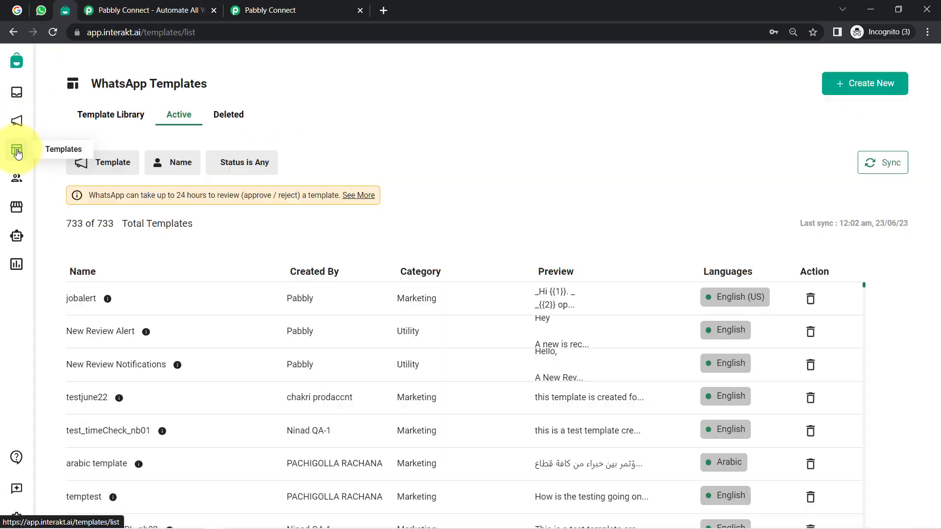
click(927, 33)
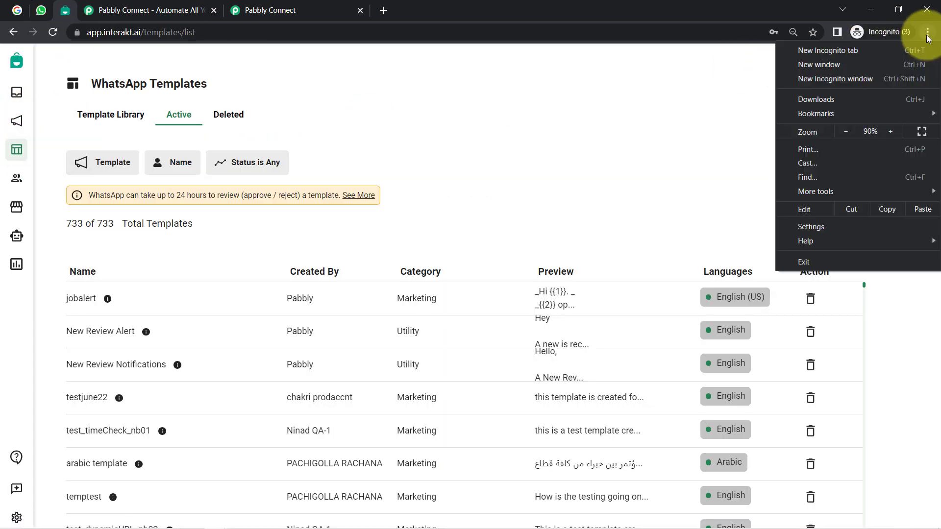
click(891, 131)
click(891, 131)
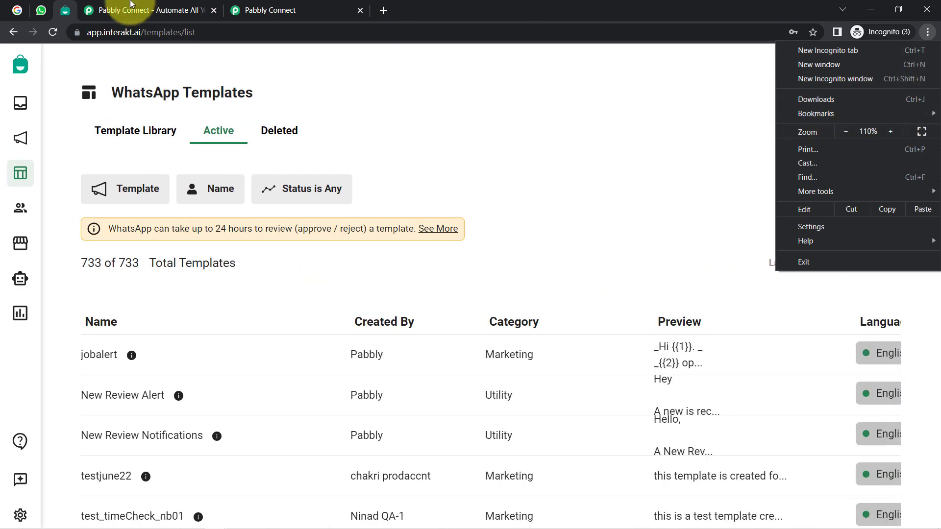
click(137, 12)
Step: Close the Lifetime Offer popup and go to the Pabbly Connect Dashboard listing Home folder workflows
click(142, 10)
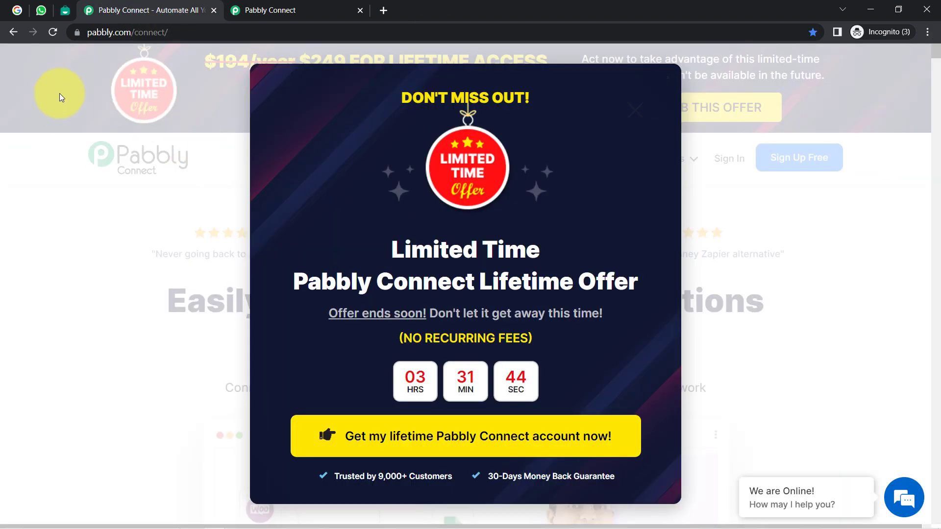
click(202, 153)
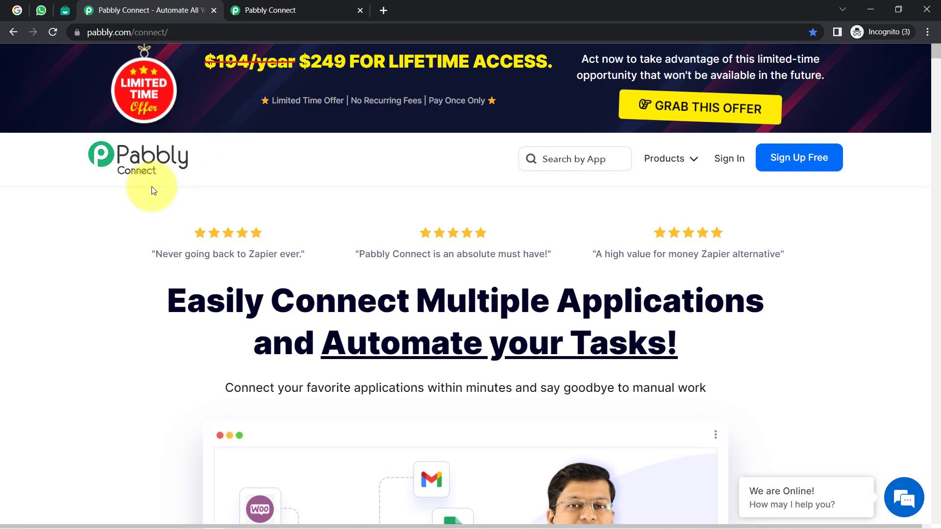
click(260, 6)
scroll(531, 273, down, 2)
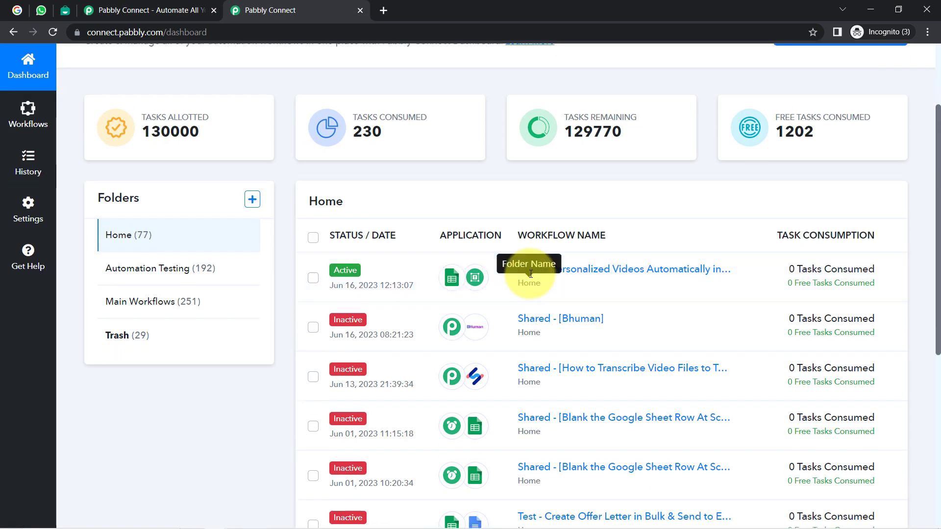
scroll(531, 273, up, 2)
click(157, 10)
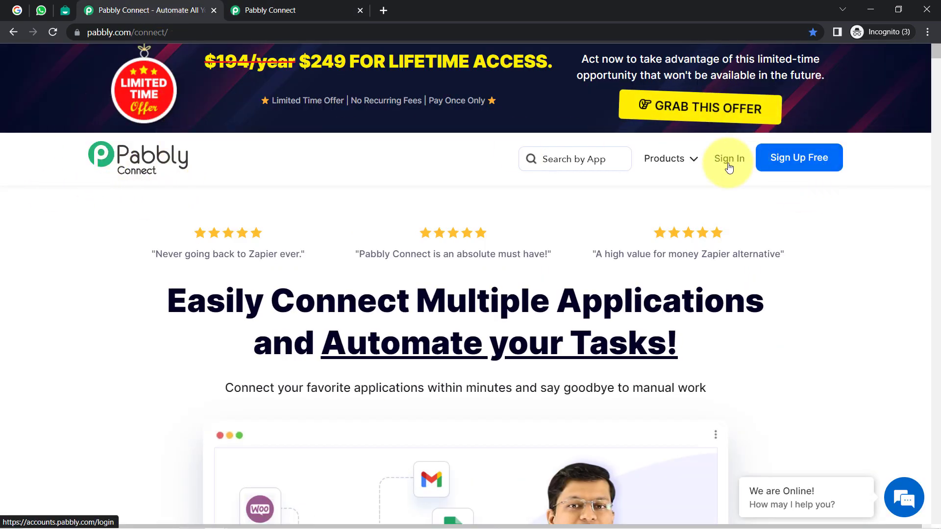
click(296, 6)
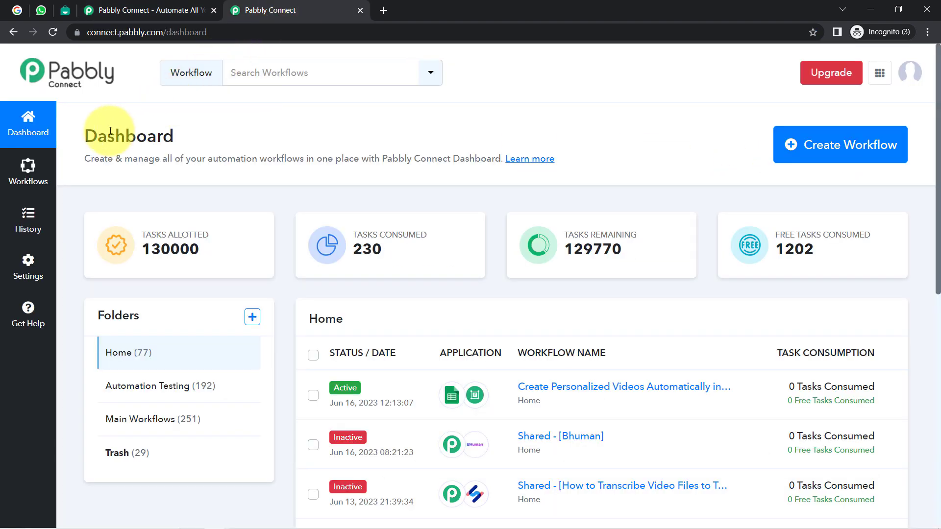
drag(94, 137, 163, 141)
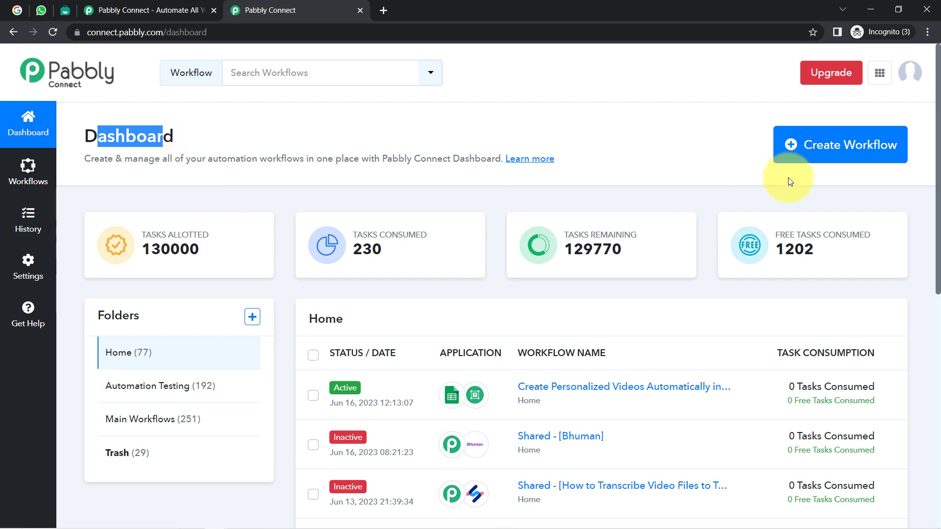
Step: Name the new workflow 'Get Google My Business Review Alerts on WhatsApp Automatically' and create it
click(840, 152)
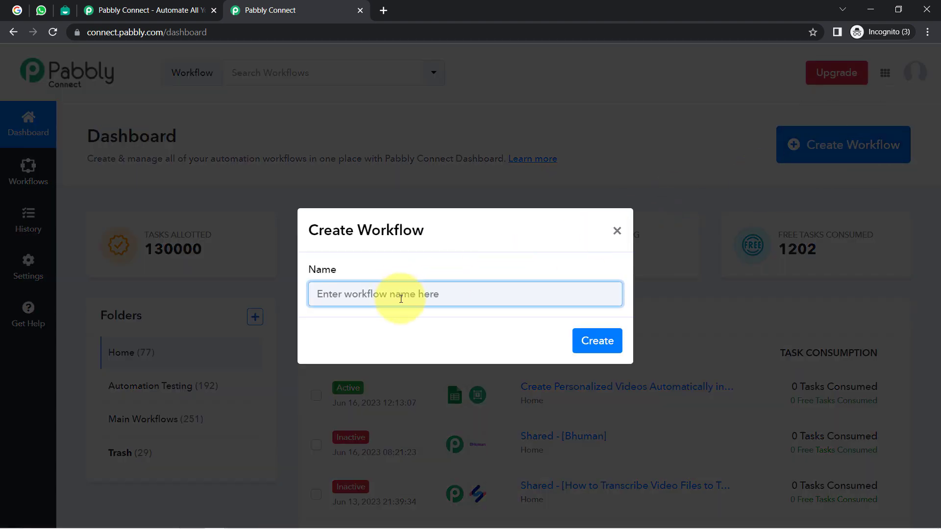
drag(401, 298, 184, 305)
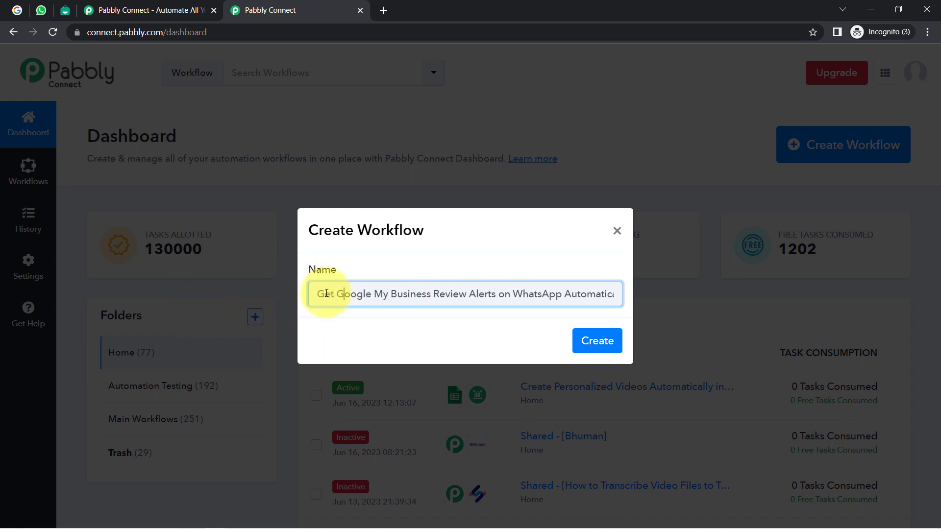
drag(326, 293, 393, 294)
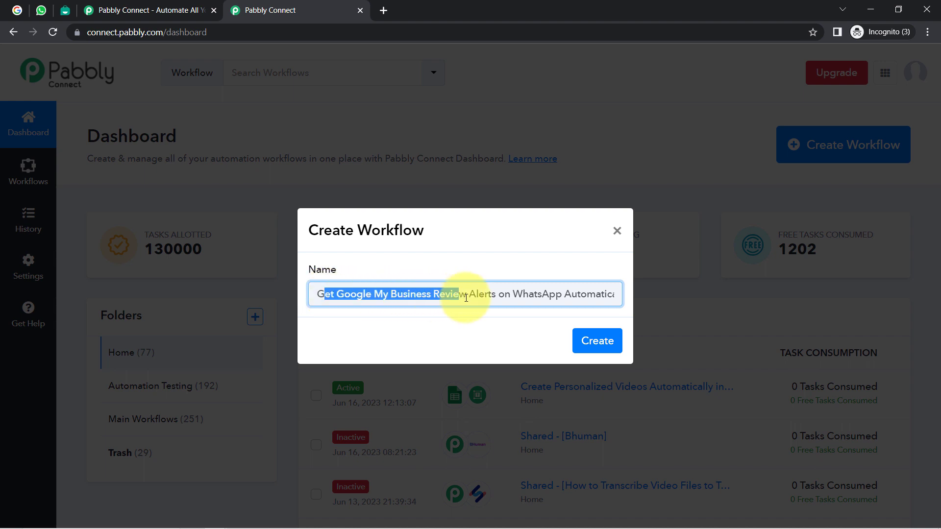
drag(515, 295, 631, 305)
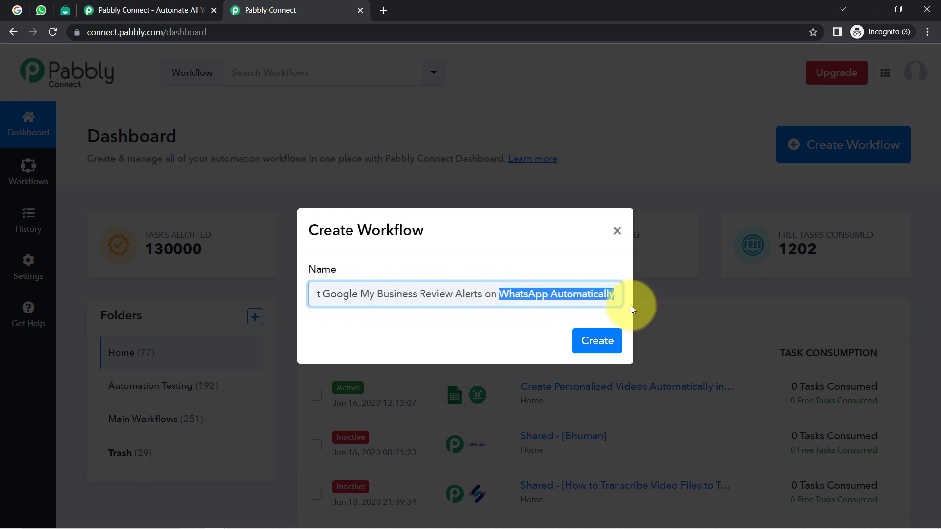
click(598, 341)
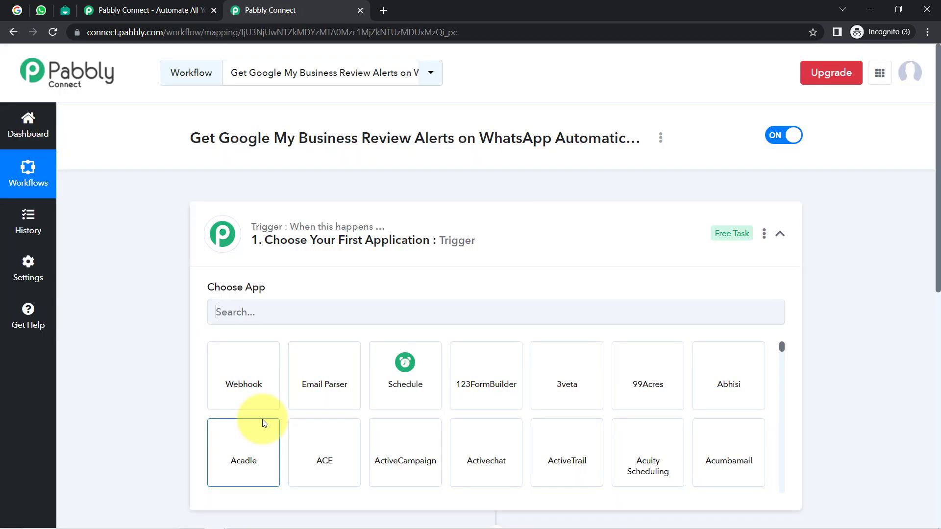
Step: Search 'google m' in Choose App and pick Google My Business as the trigger app
click(230, 235)
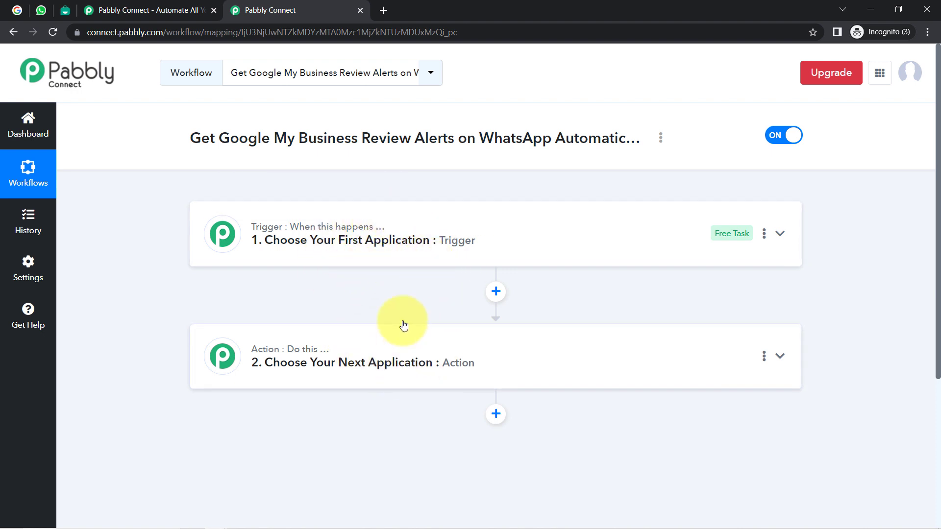
click(420, 238)
drag(229, 141, 494, 186)
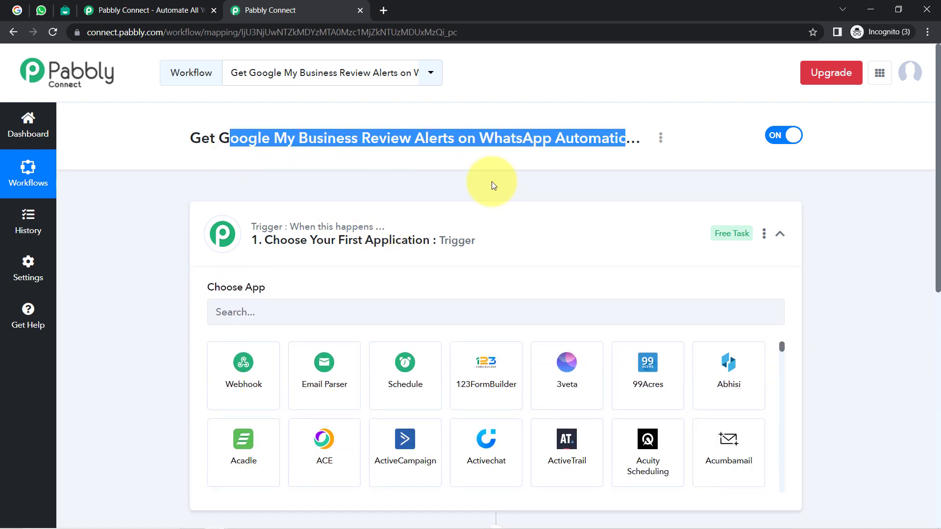
click(253, 309)
text(go)
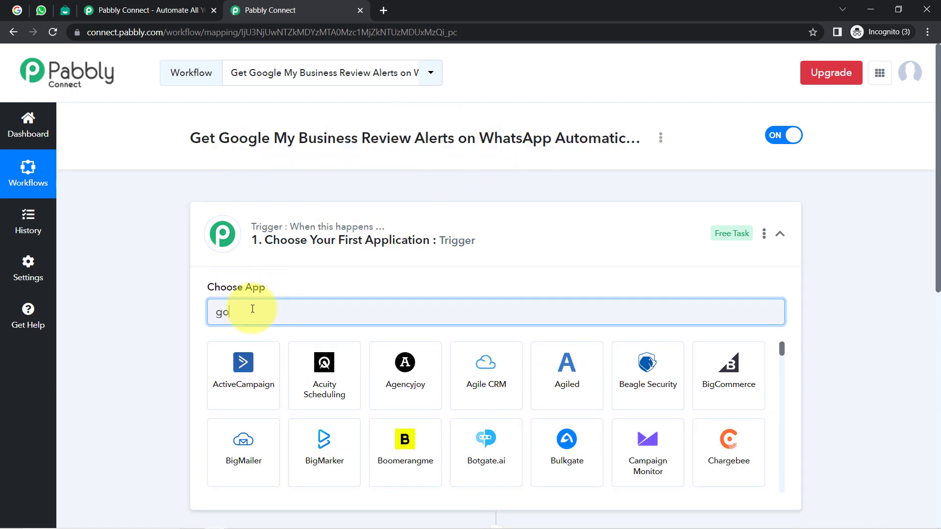
text(ogle my)
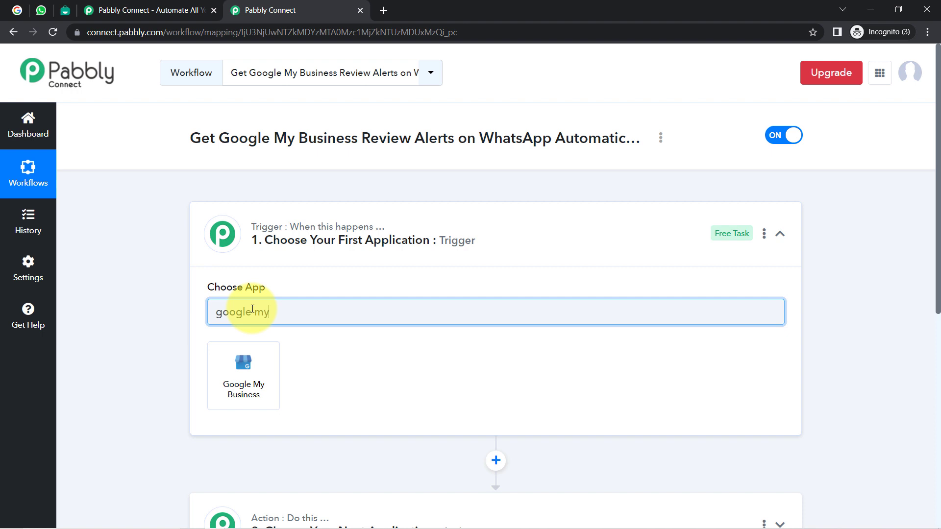
click(242, 362)
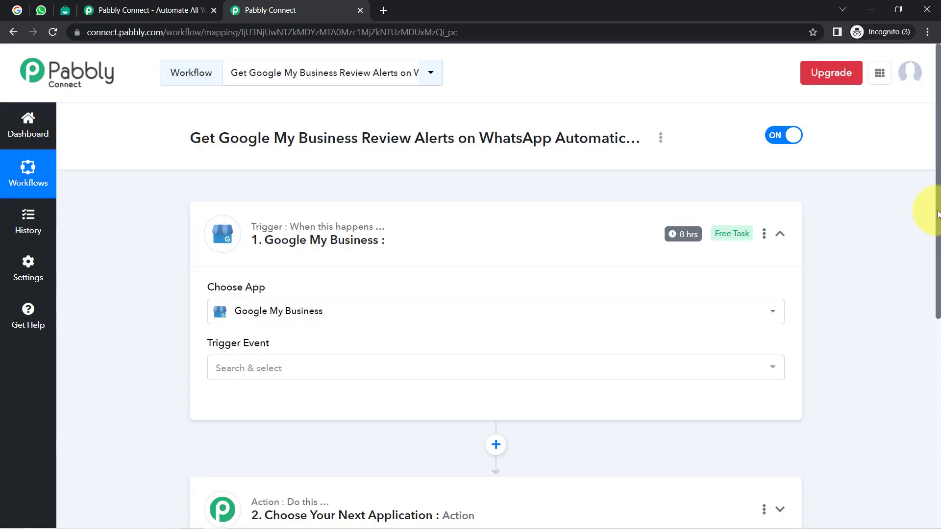
drag(936, 241, 927, 378)
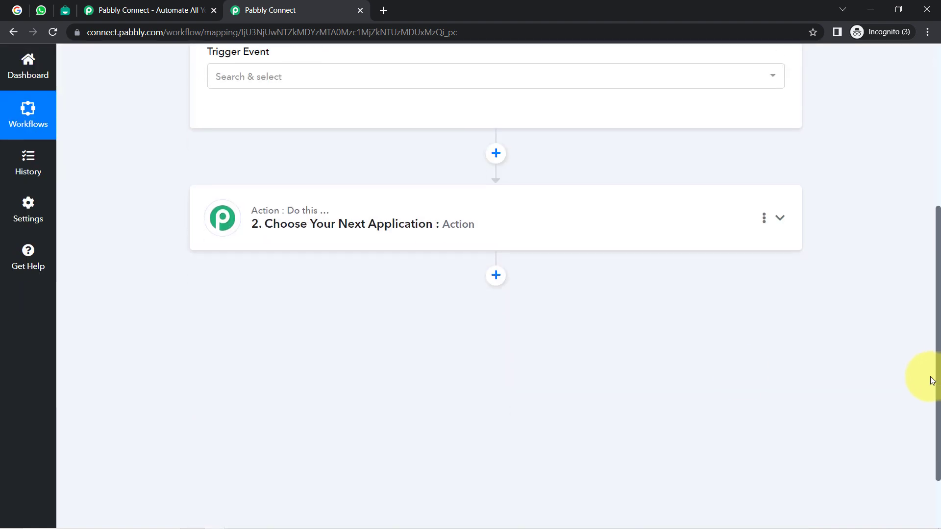
Step: Search 'inte' in Choose App and pick Interakt for action step 2
click(299, 229)
click(268, 302)
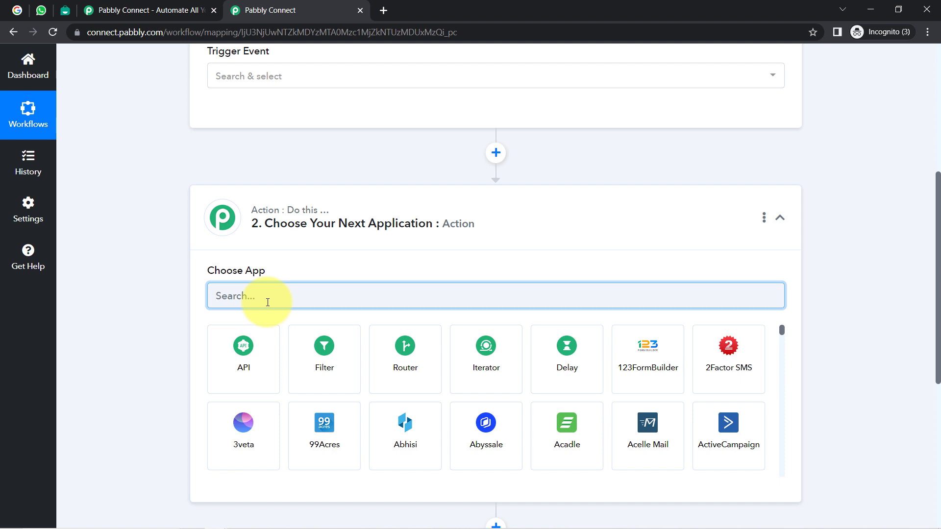
text(inrw)
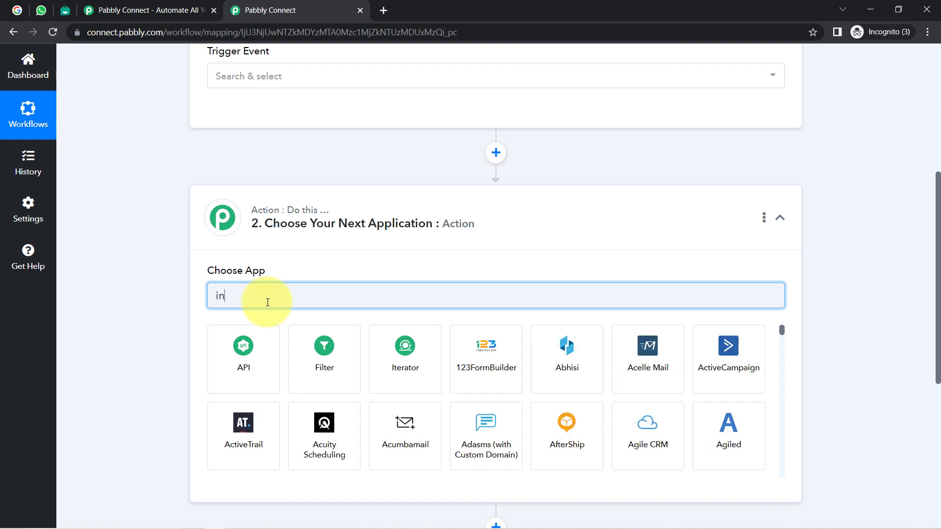
key(BackSpace)
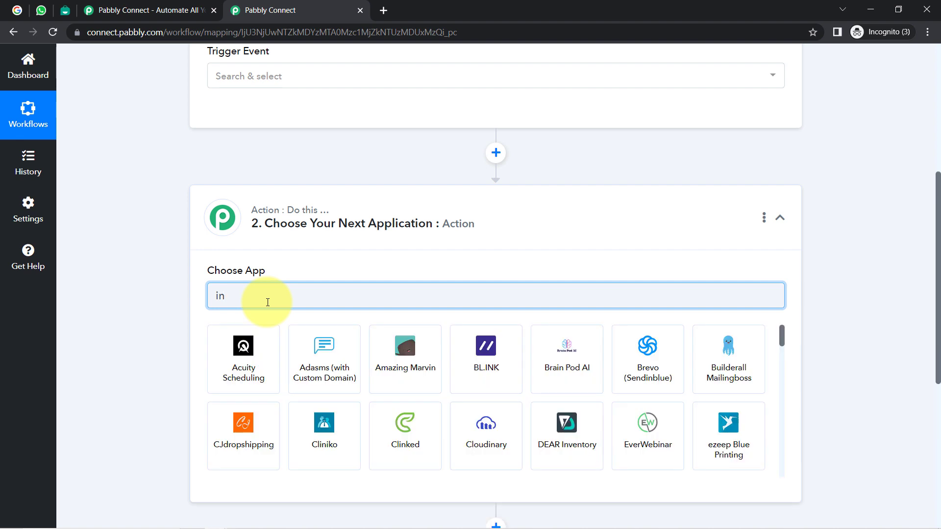
text(rwe)
key(BackSpace)
key(BackSpace)
key(BackSpace)
key(BackSpace)
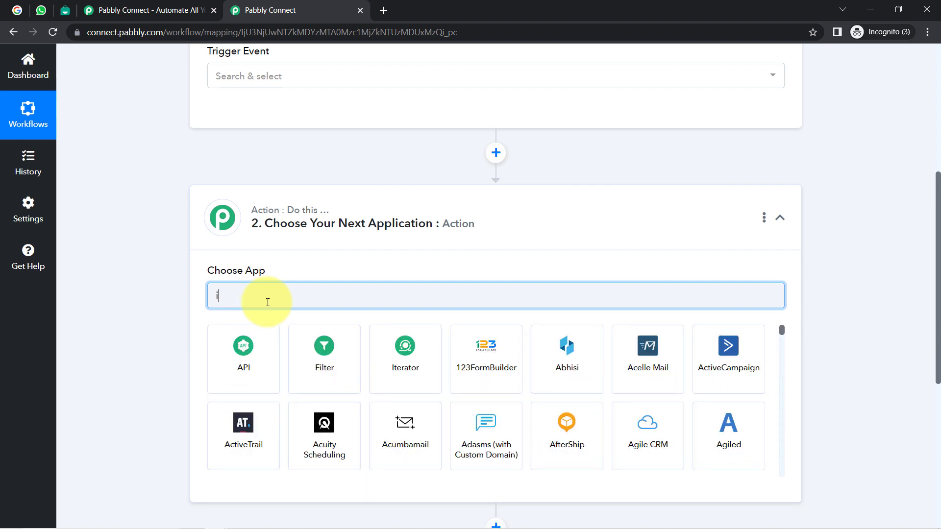
text(nte)
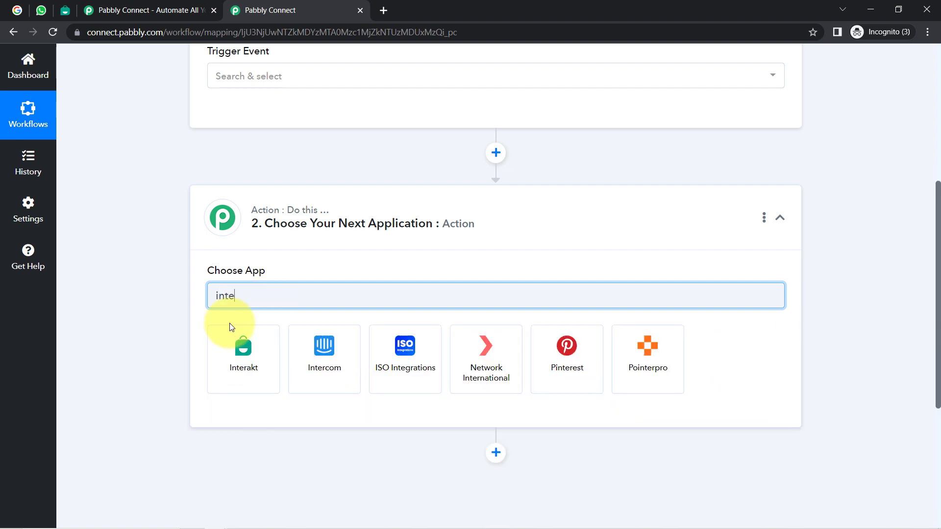
click(236, 356)
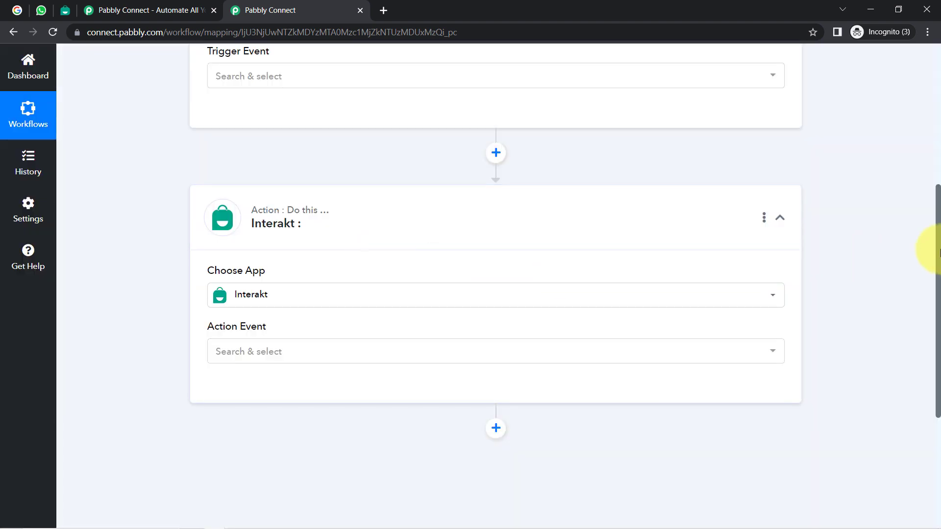
Step: Collapse both workflow steps and reopen the Google My Business trigger step
scroll(939, 252, up, 3)
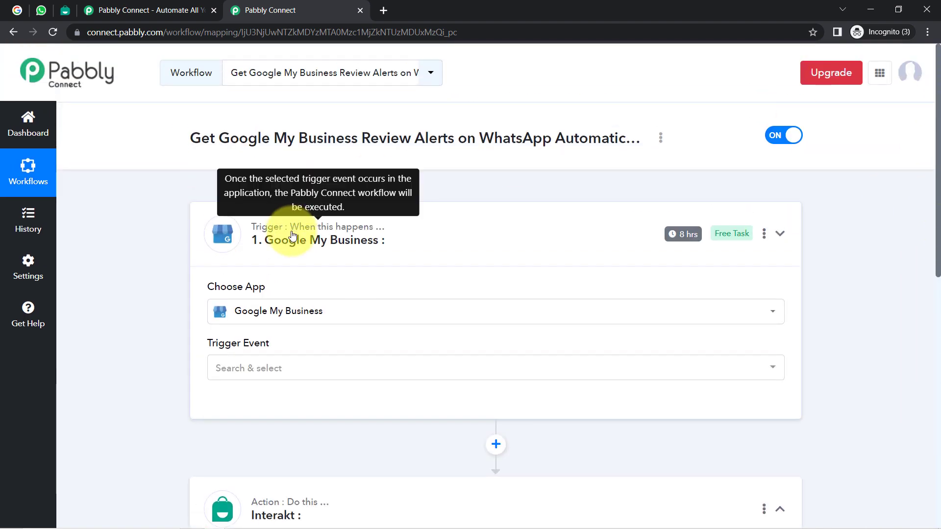
click(243, 231)
click(230, 361)
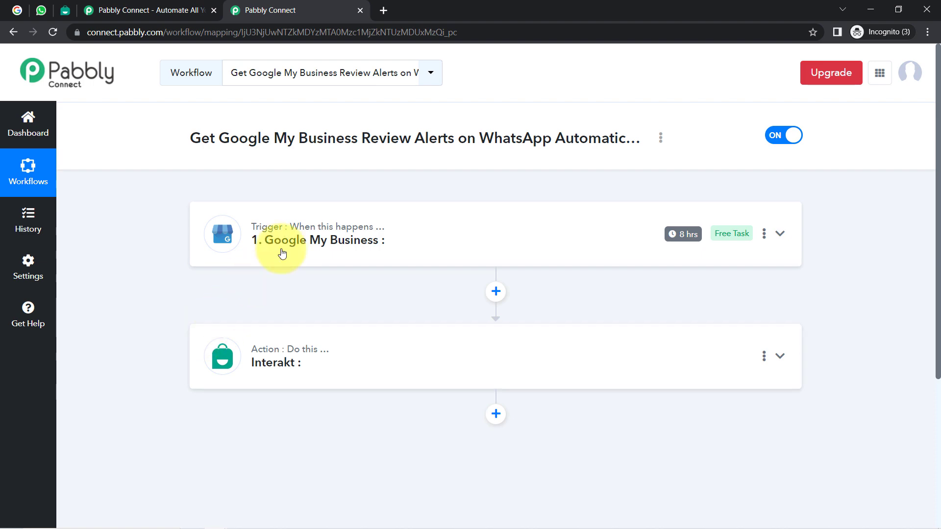
click(307, 248)
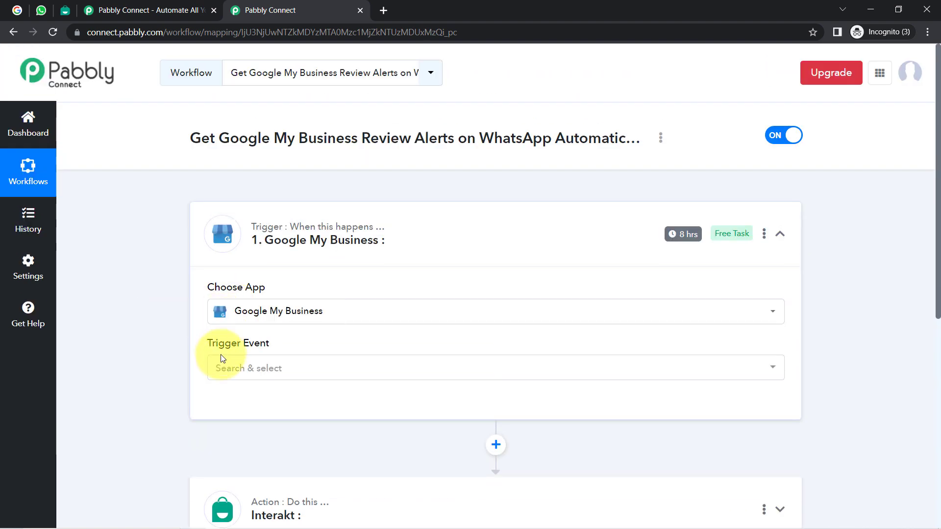
Step: Set the Google My Business trigger event to New Review
click(223, 365)
scroll(141, 305, down, 5)
scroll(221, 259, up, 3)
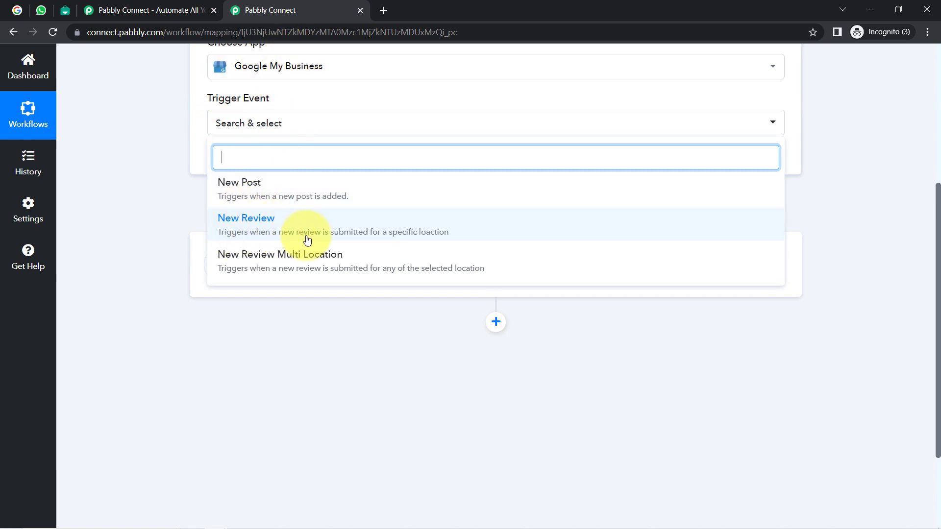
click(392, 236)
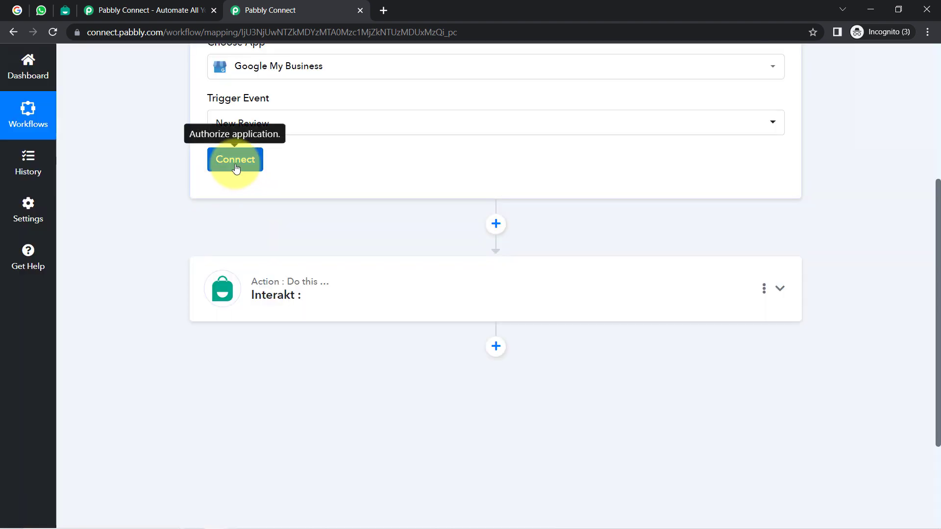
Step: Connect the trigger through the existing Google My Business #1 connection and save
click(236, 164)
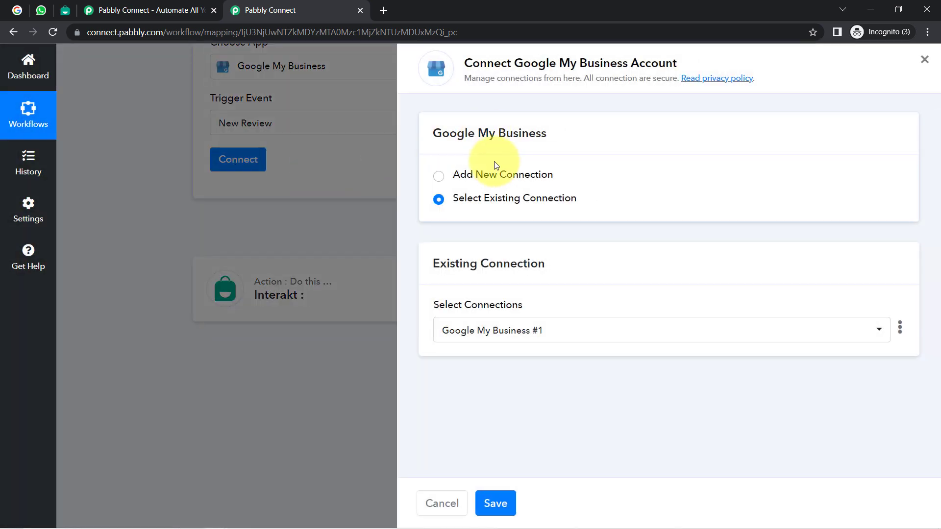
click(498, 176)
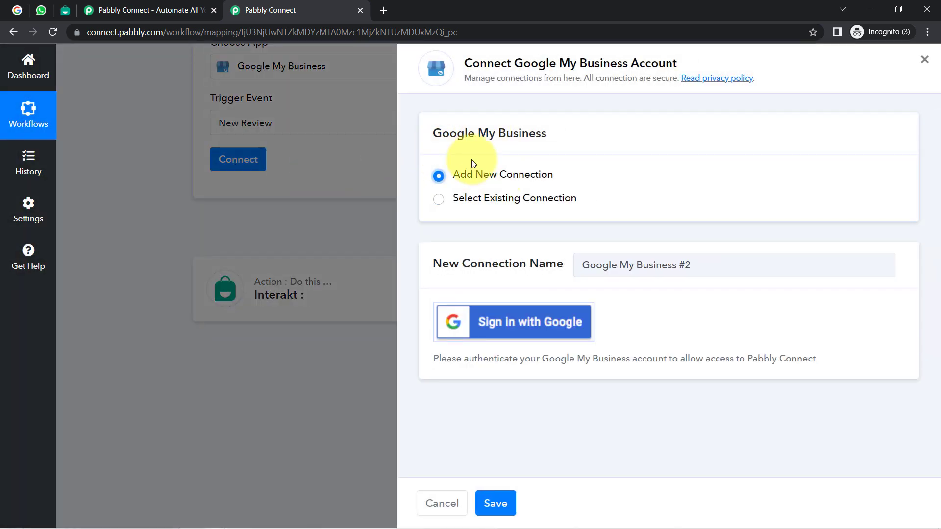
click(494, 328)
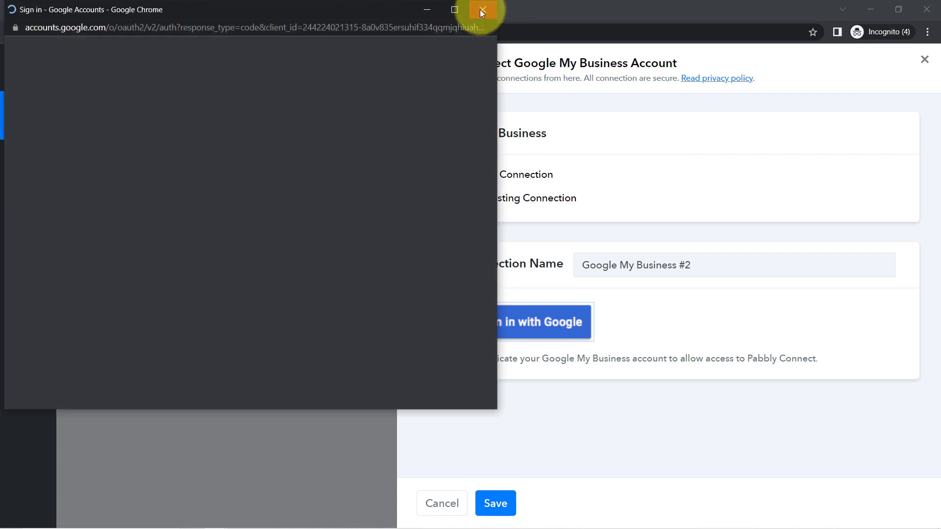
click(481, 9)
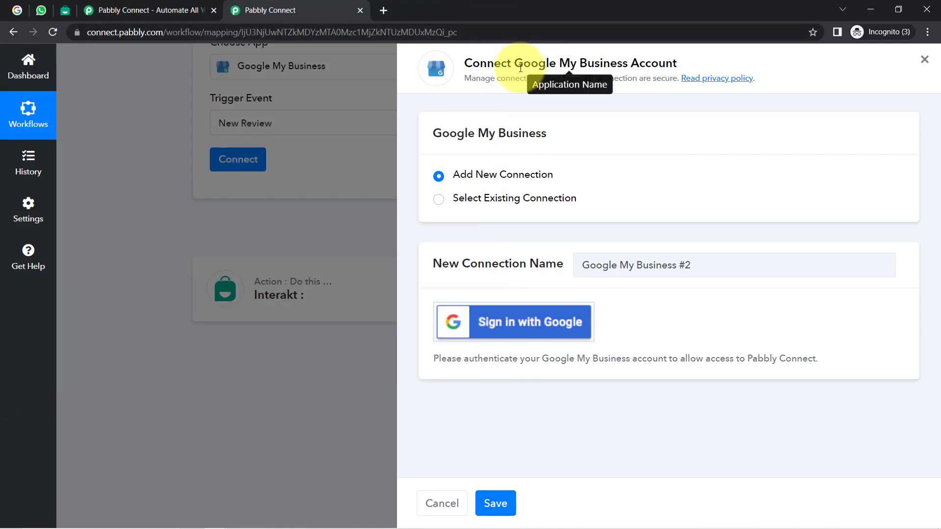
drag(514, 63, 637, 68)
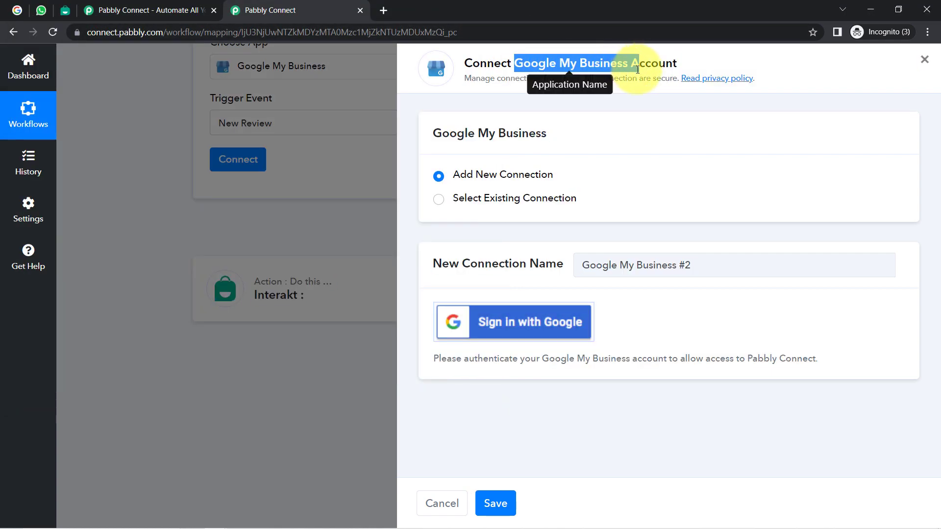
click(492, 200)
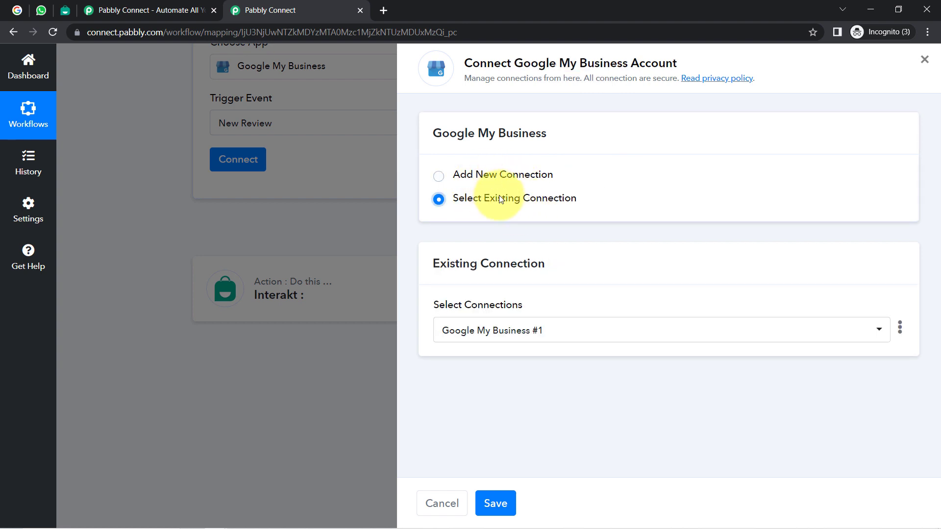
click(490, 503)
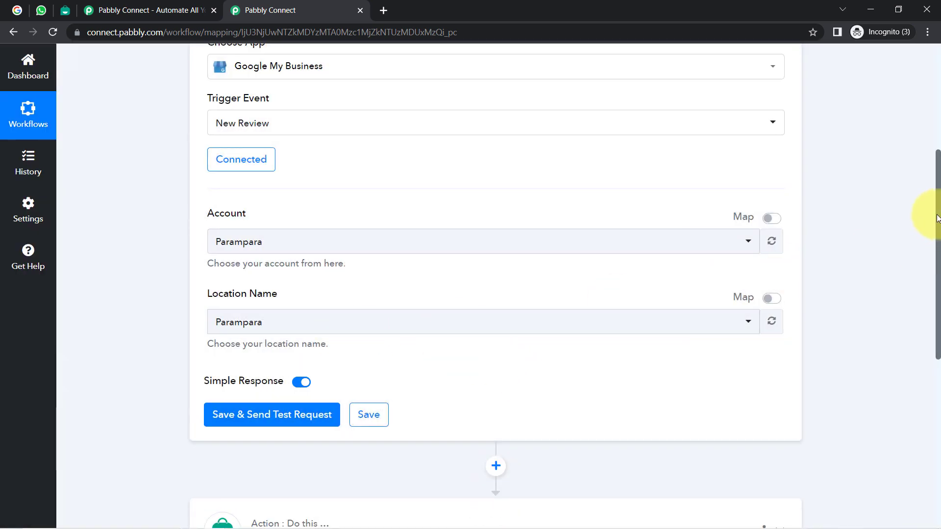
Step: Keep Parampara as account and location name, then switch to Parampara's Google reviews
drag(936, 218, 931, 200)
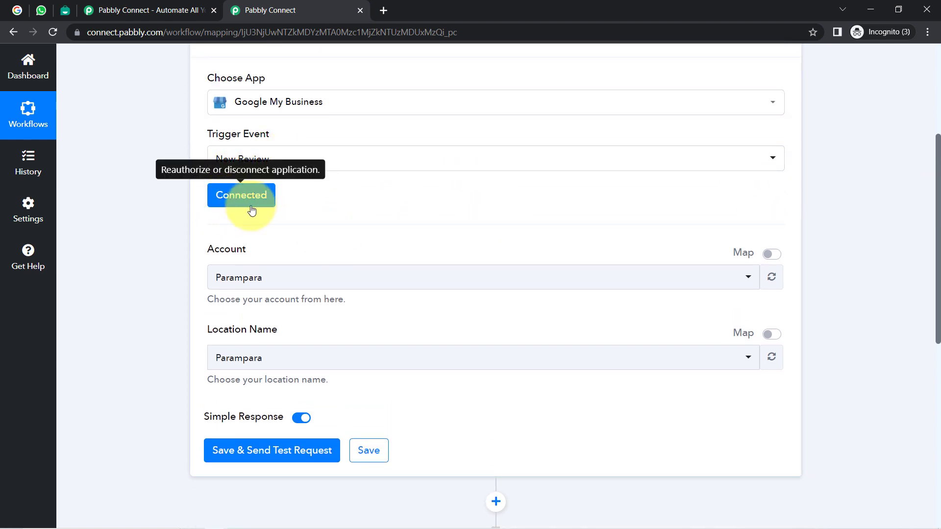
click(240, 278)
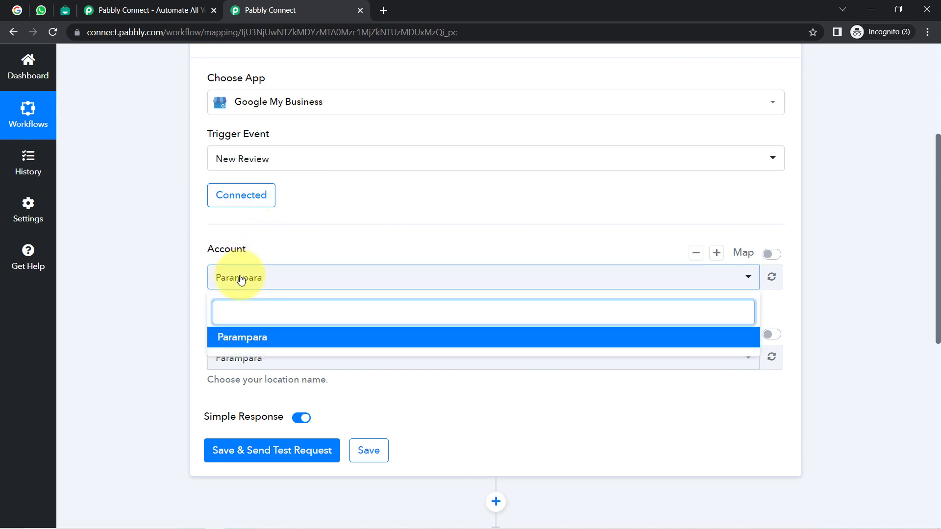
click(238, 337)
click(232, 360)
click(233, 358)
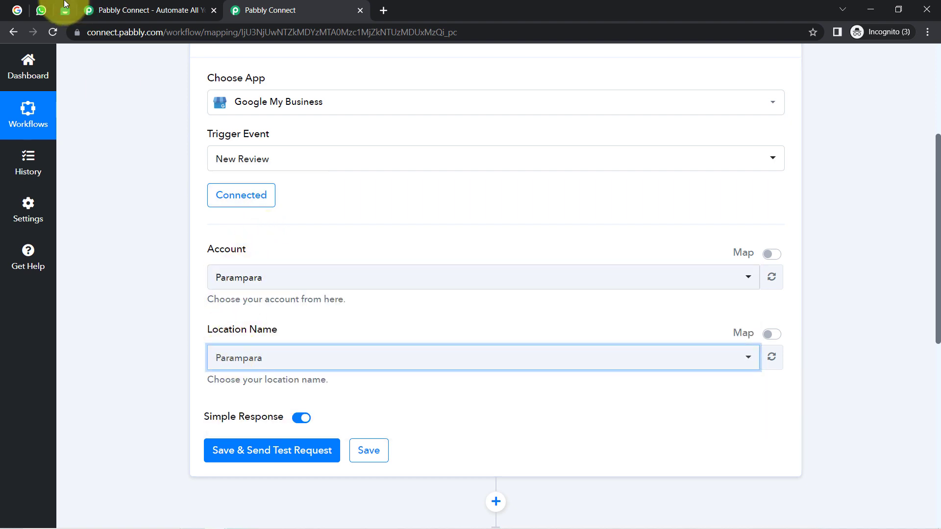
click(17, 10)
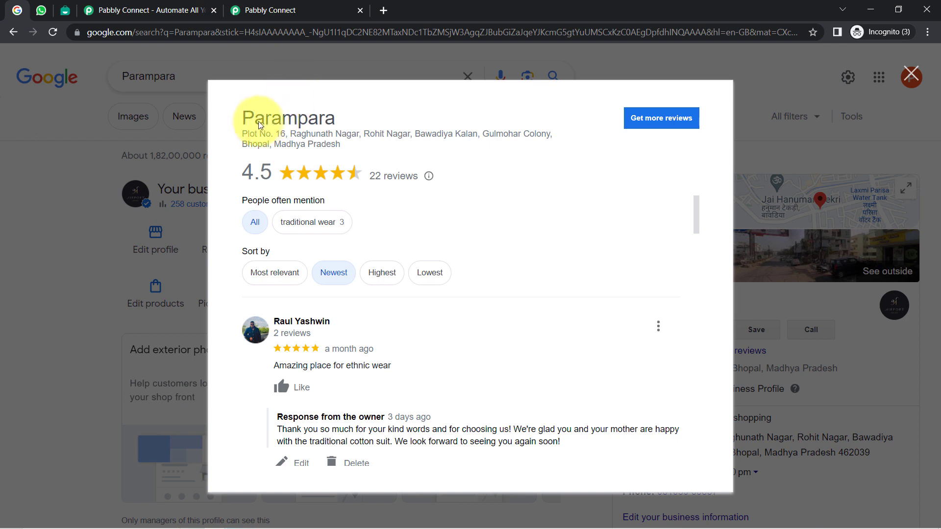
Step: Highlight the business name Parampara in the reviews, then return to the Pabbly Connect workflow
drag(241, 120, 350, 123)
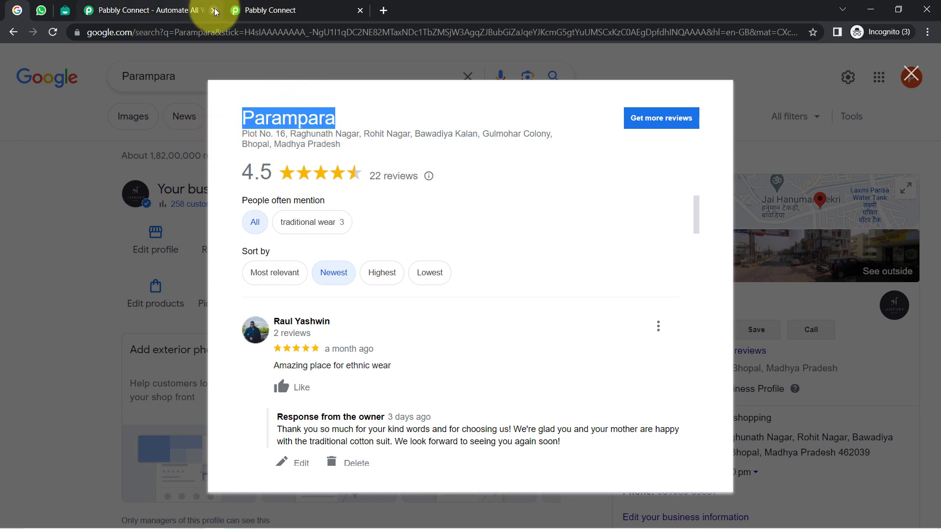
click(191, 10)
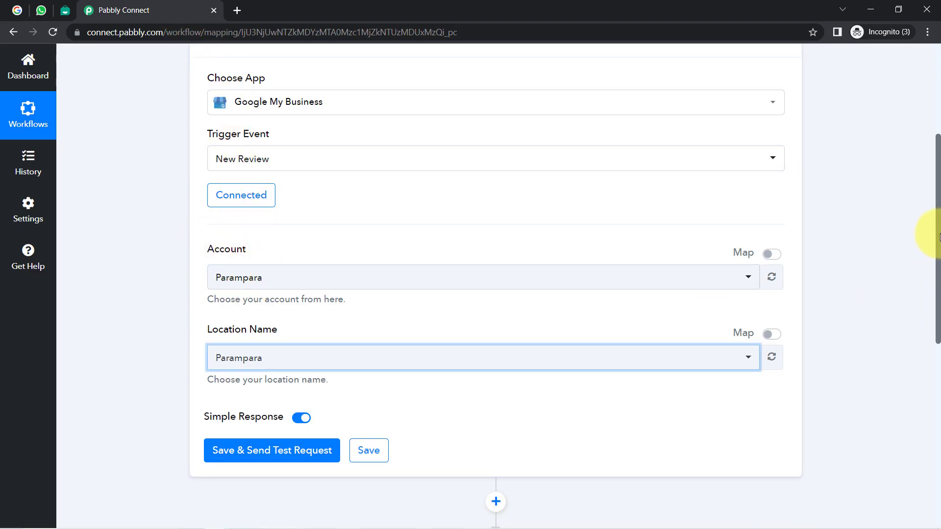
Step: Go from the Parampara Google reviews back to the Pabbly Connect New Review trigger
drag(939, 238, 925, 339)
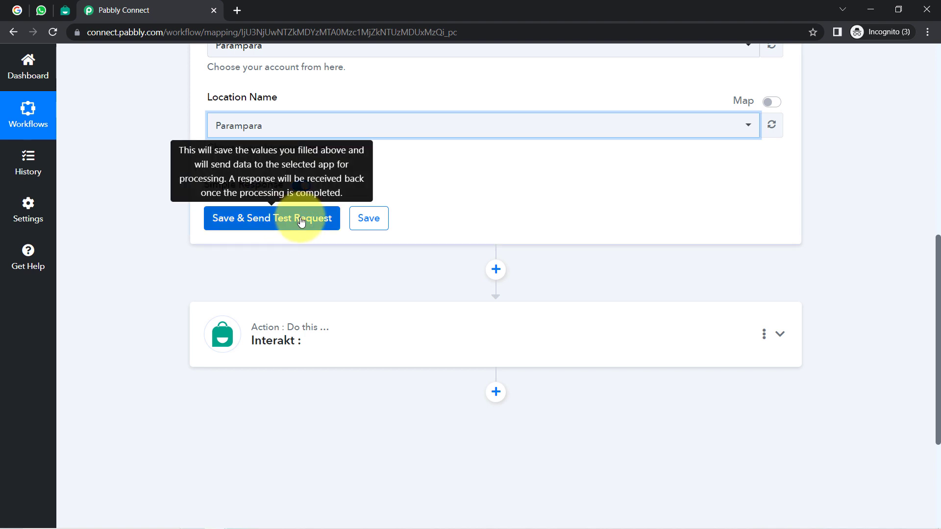
click(17, 9)
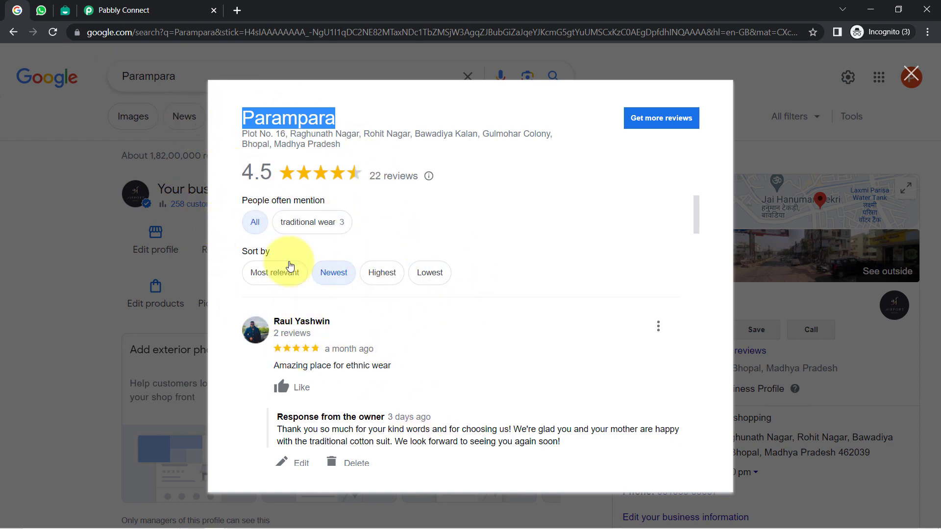
click(123, 9)
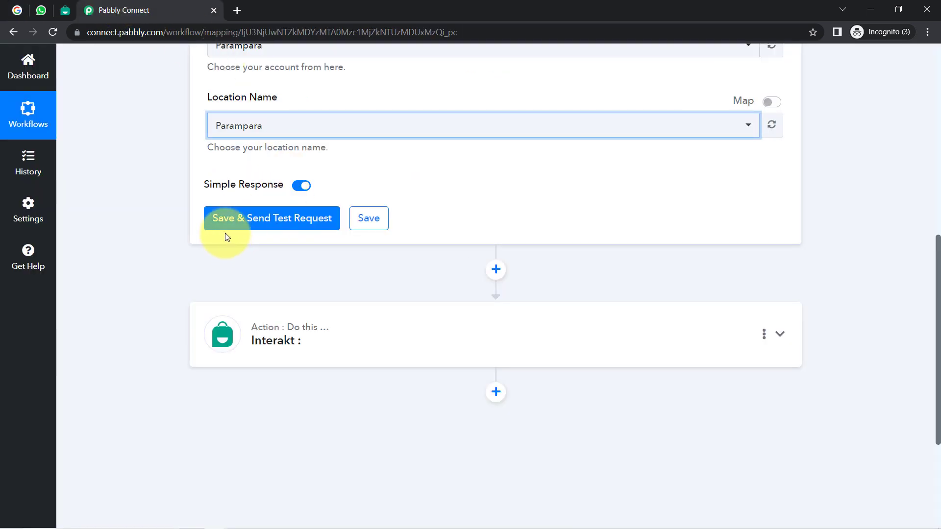
Step: Save the trigger and send a test request to get the latest review data
click(244, 222)
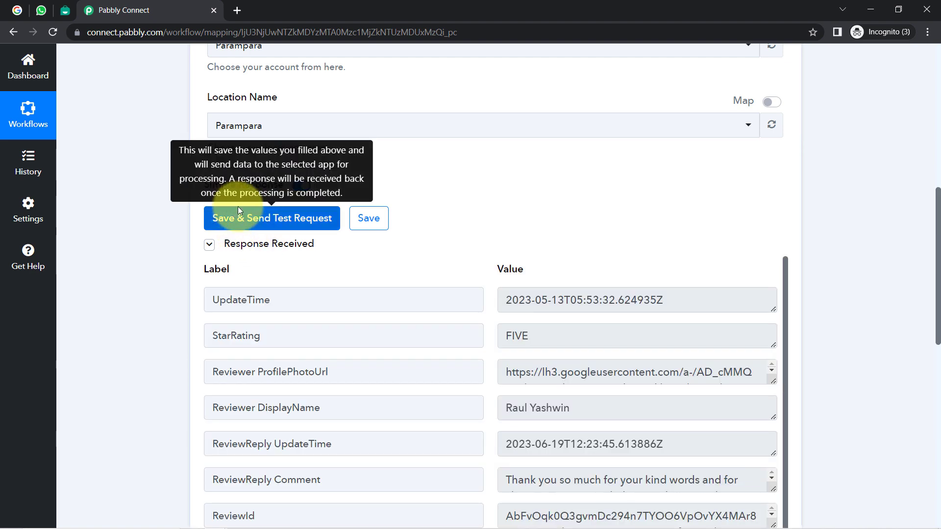
click(263, 244)
click(266, 245)
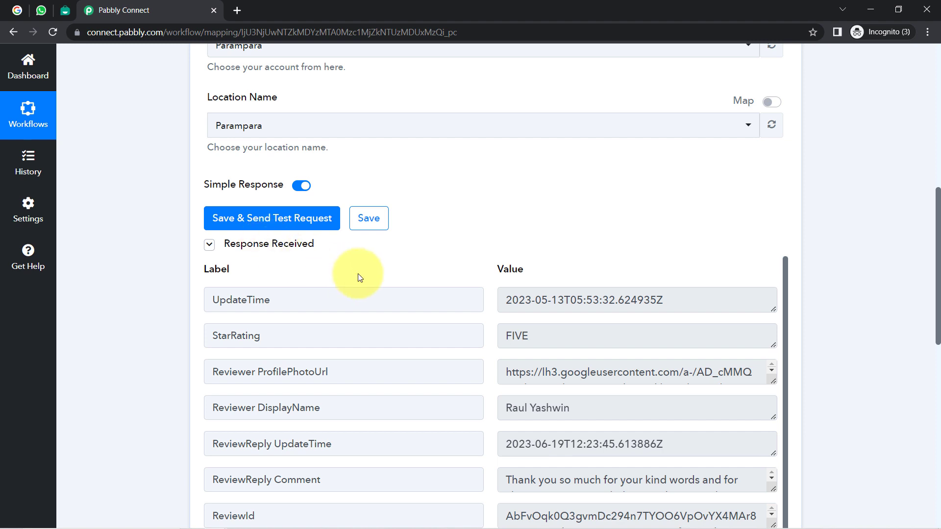
Step: Check the StarRating value FIVE in the response against the Google review
drag(939, 196, 939, 247)
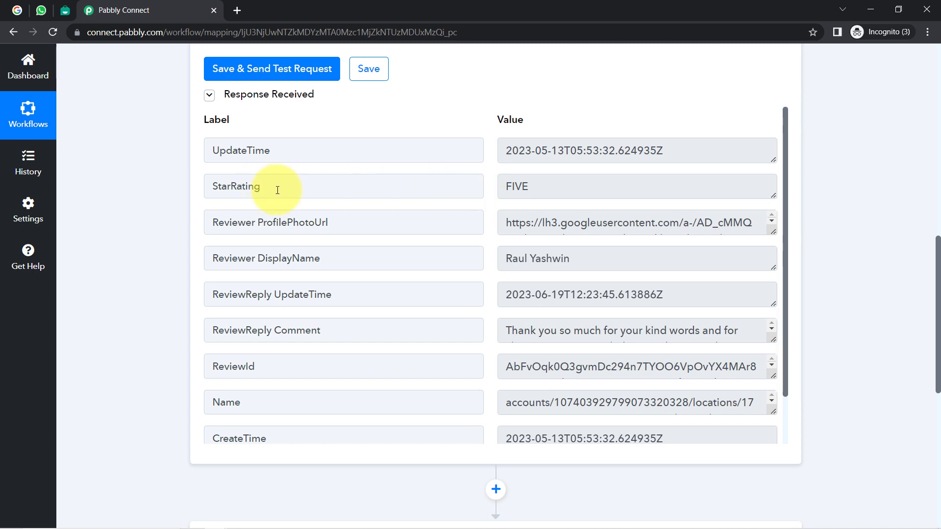
drag(278, 191, 215, 186)
drag(541, 195, 502, 191)
click(17, 10)
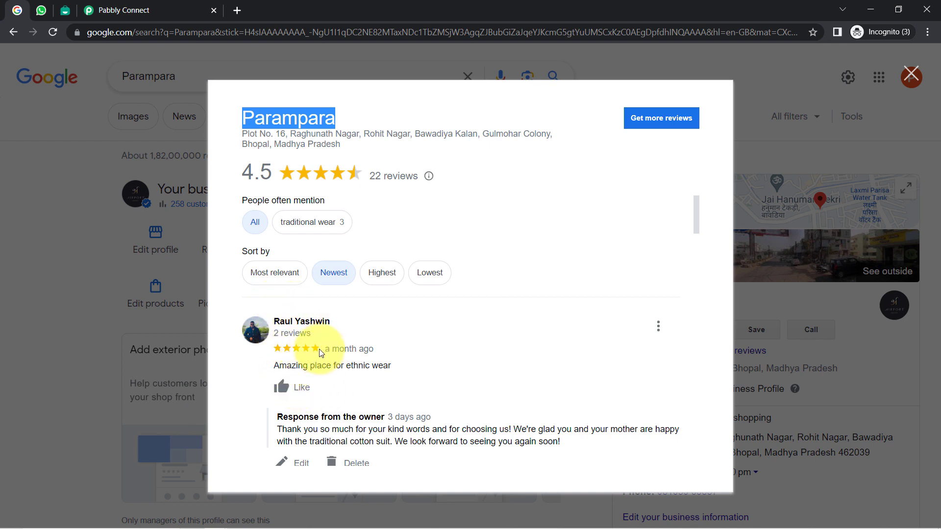
Step: Find the comment 'Amazing place for ethnic wear' and the reviewer name in the test data
click(287, 370)
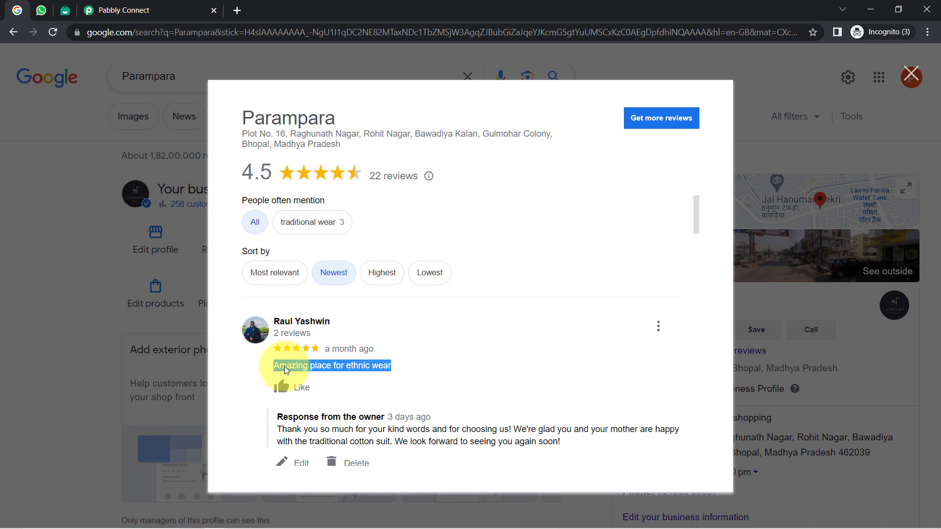
click(122, 10)
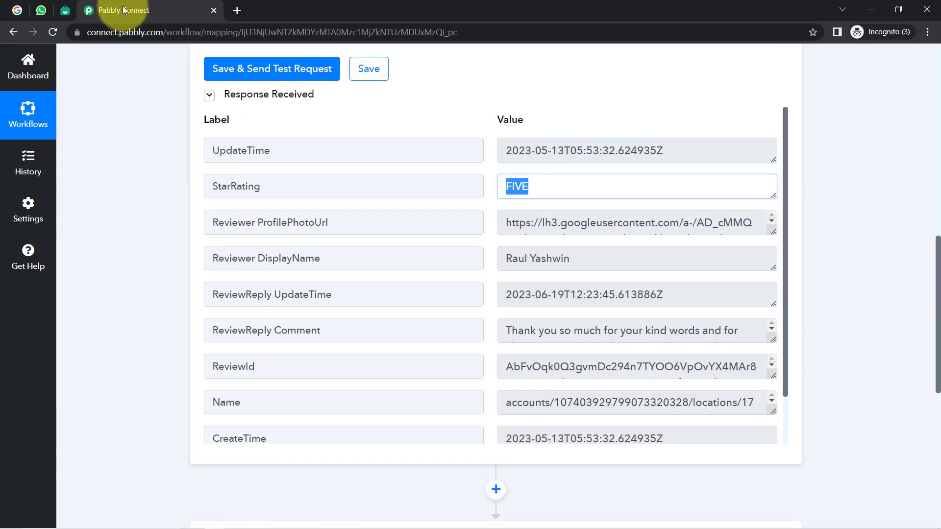
key(ctrl+f)
text(Amazing place for ethnic wear)
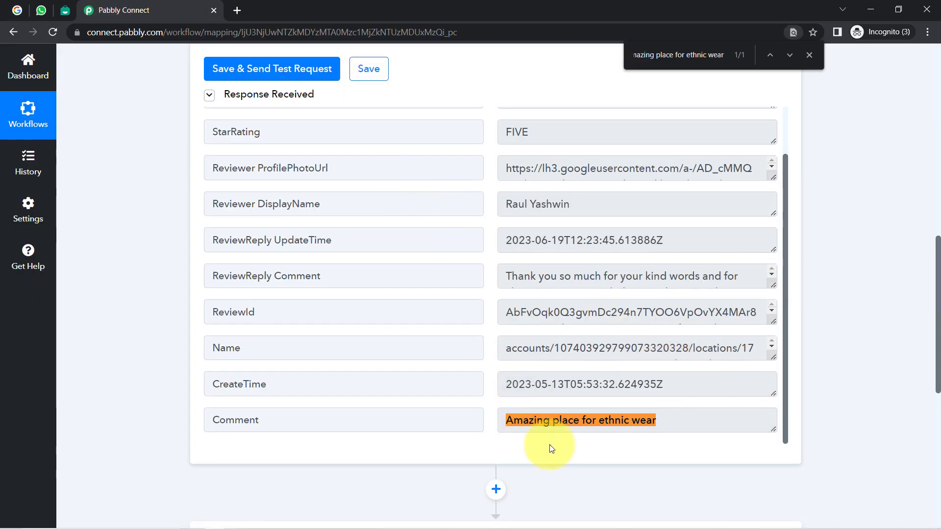
triple_click(583, 420)
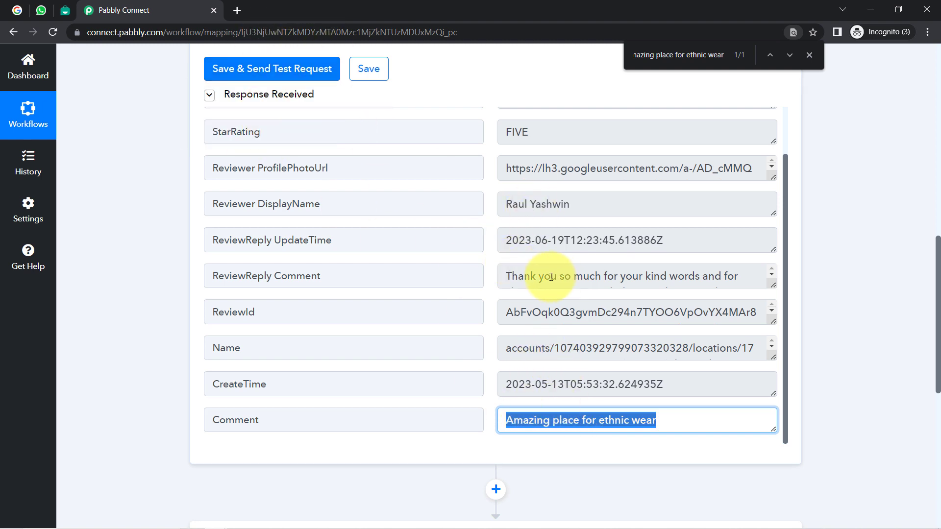
drag(512, 207, 598, 203)
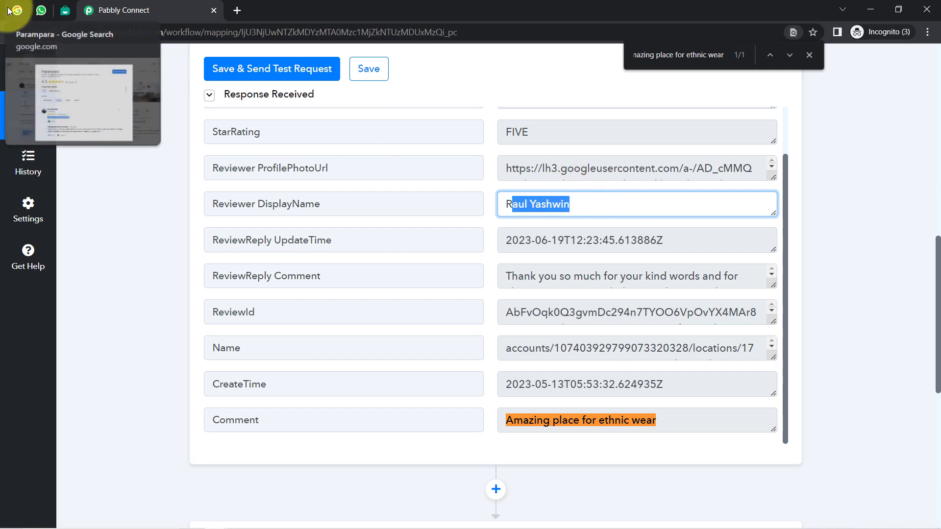
Step: Compare with Google, then locate the ReviewReply Comment and owner's reply in the test data
click(16, 10)
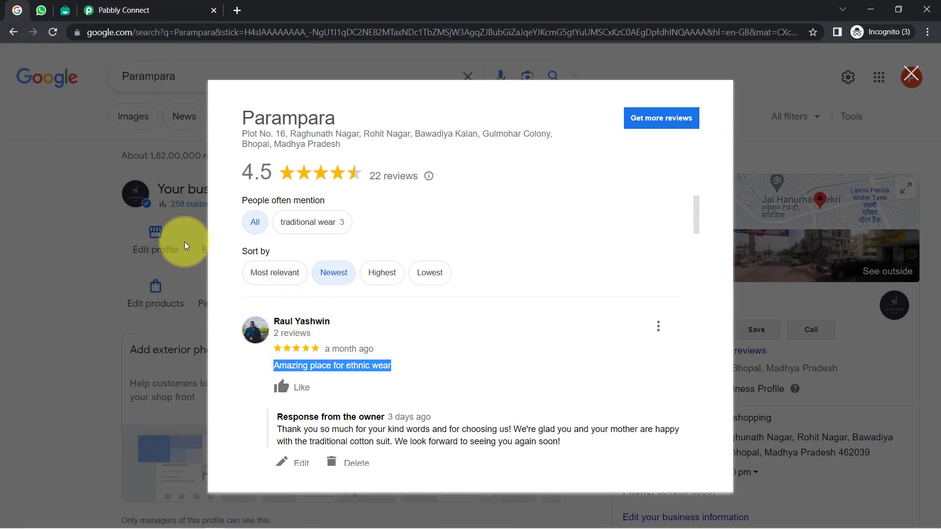
click(98, 10)
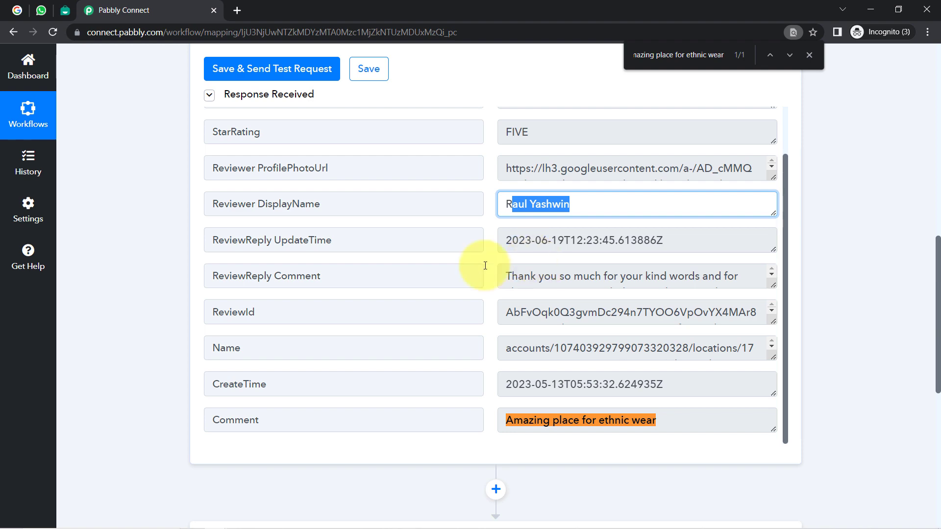
drag(249, 284, 458, 300)
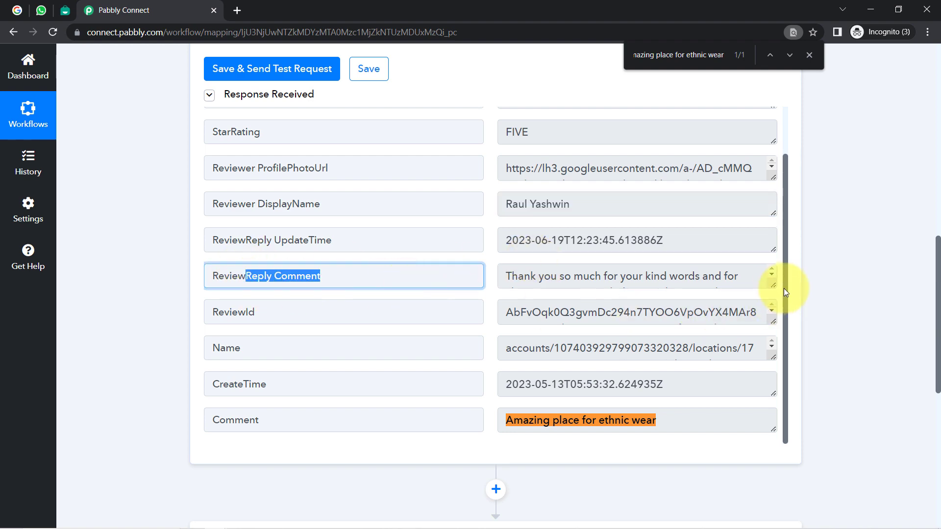
scroll(776, 284, down, 8)
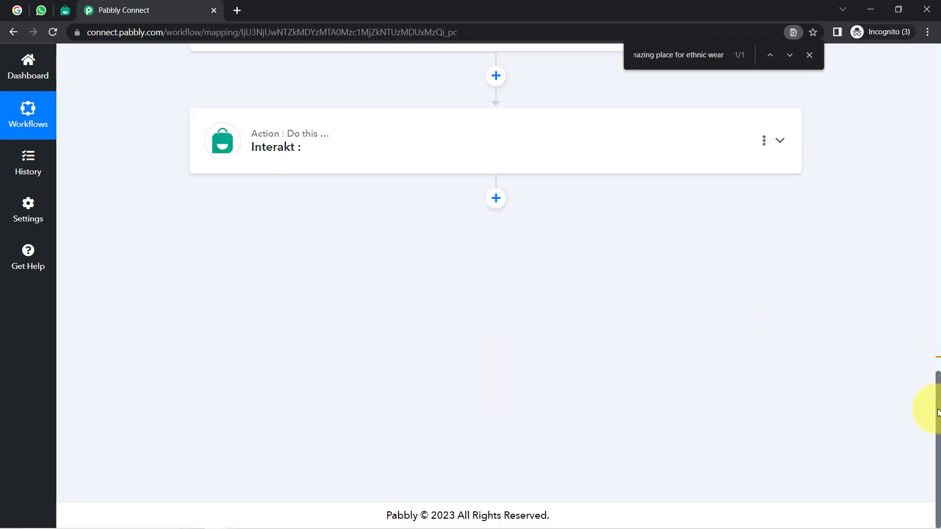
drag(938, 412, 938, 241)
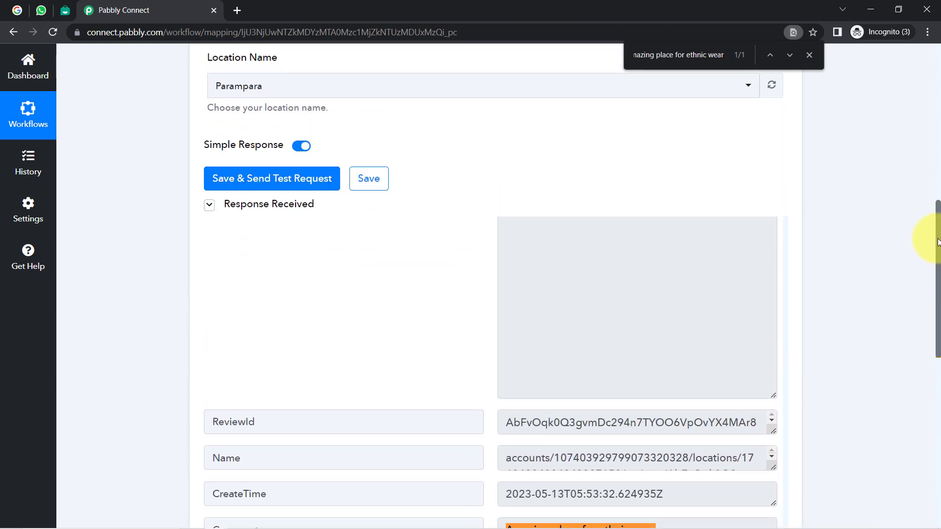
scroll(925, 245, down, 2)
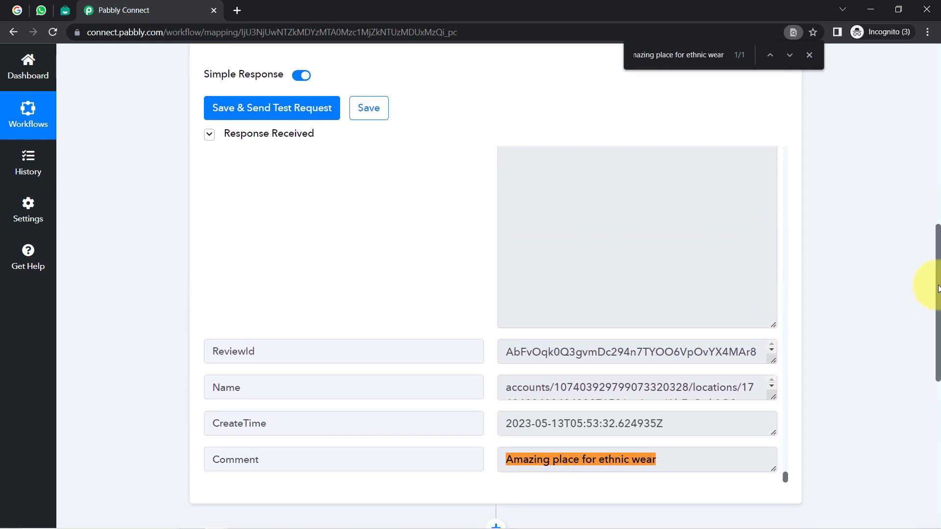
drag(937, 296, 938, 273)
scroll(599, 335, down, 5)
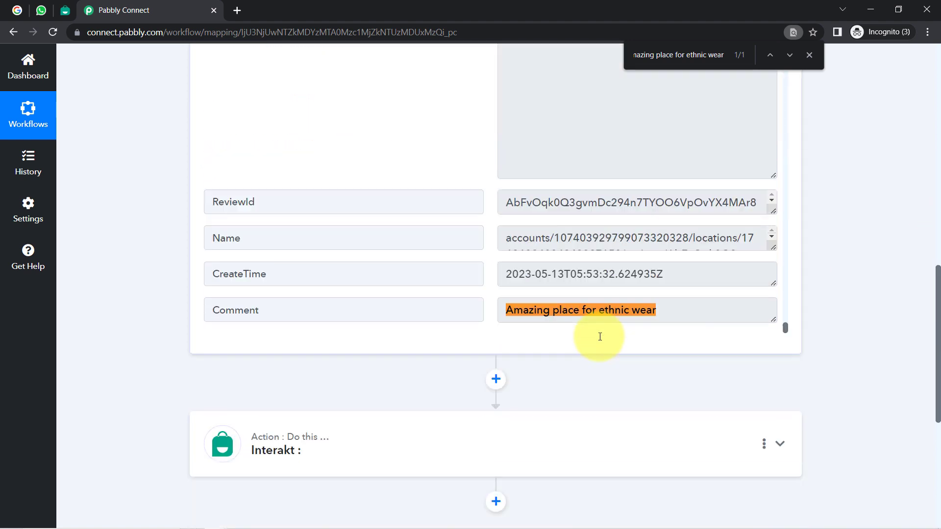
scroll(647, 225, up, 5)
drag(525, 220, 639, 251)
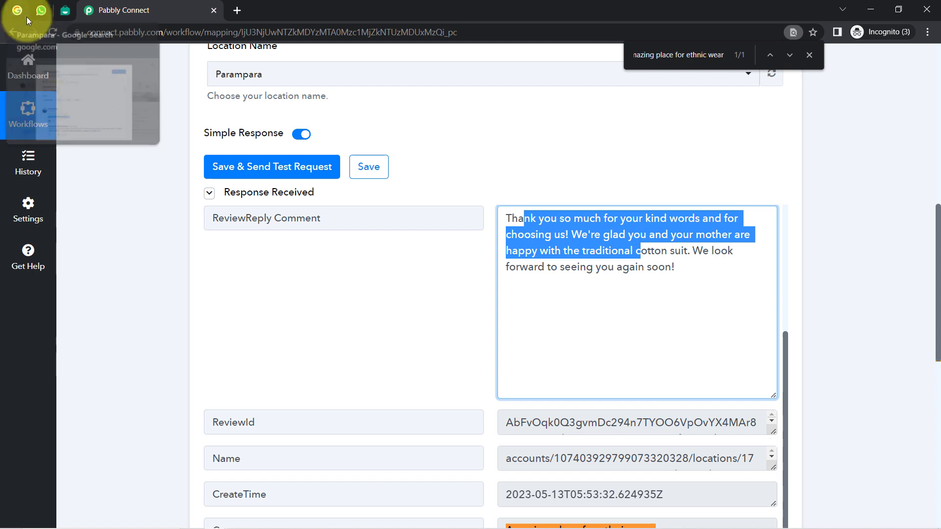
Step: Match the owner's reply against Google, check CreateTime, and close the page search
click(17, 10)
click(293, 439)
triple_click(293, 440)
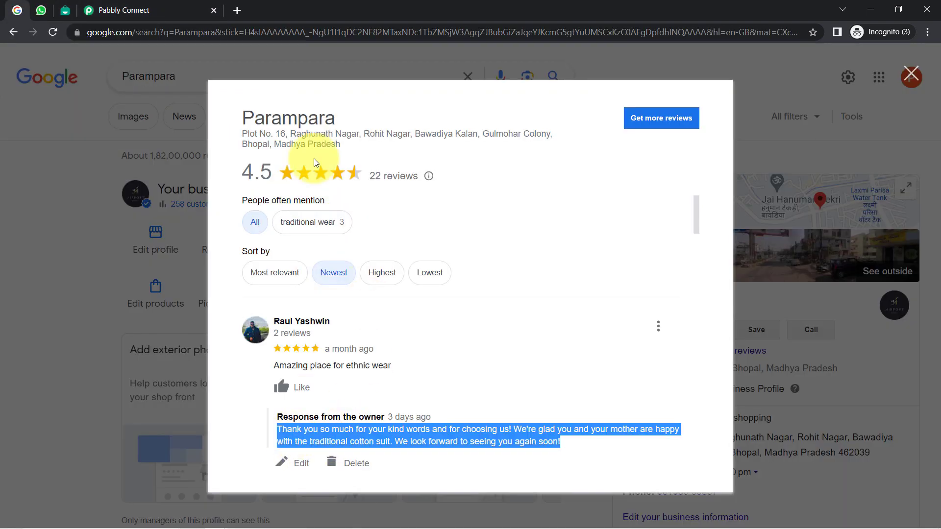
click(94, 9)
click(136, 256)
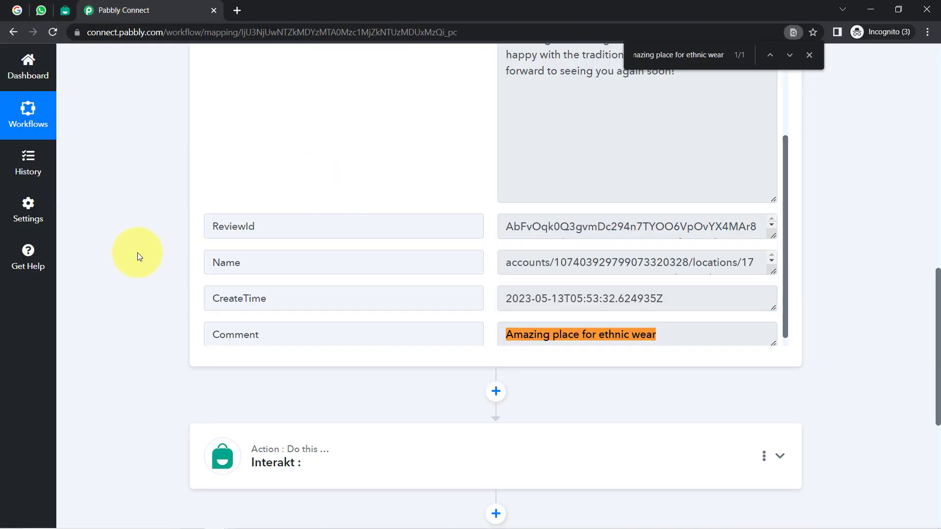
drag(220, 298, 249, 299)
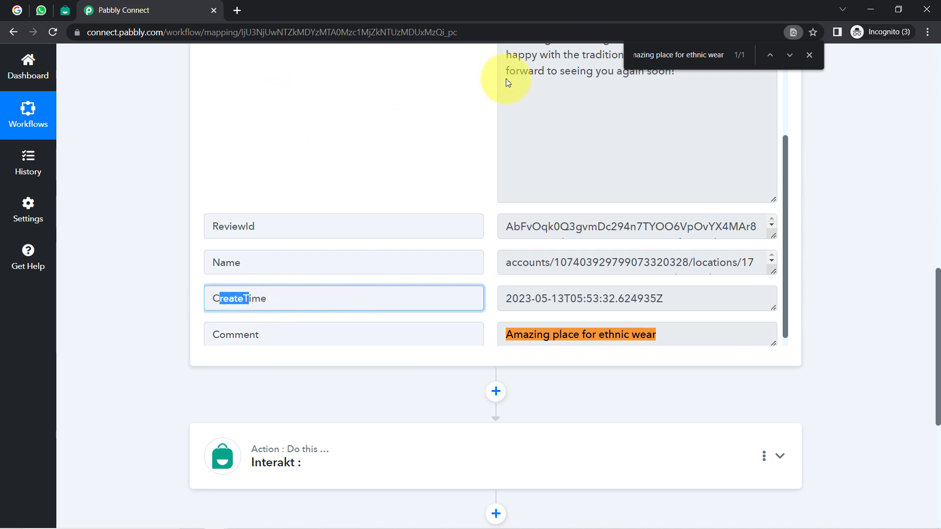
click(809, 55)
Step: Recheck the Google reviews, then scroll back to the top of the Pabbly workflow
click(17, 9)
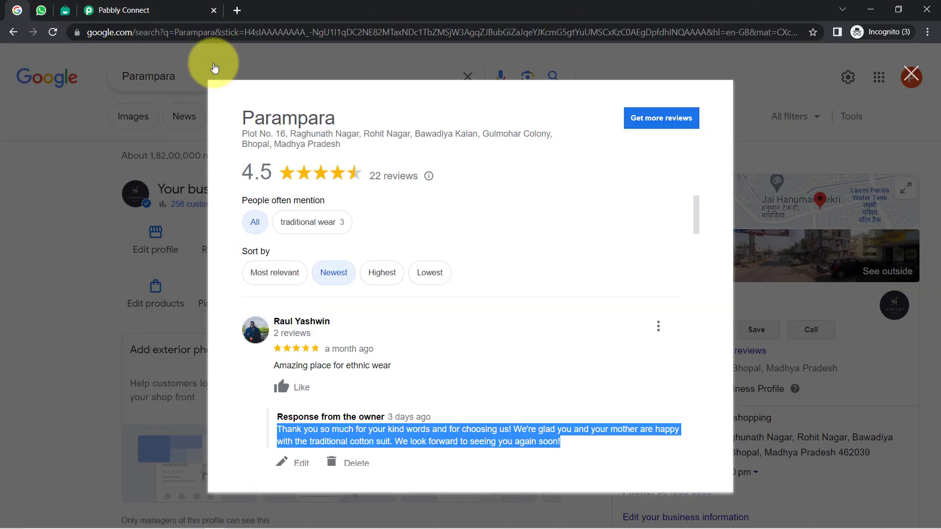
click(100, 10)
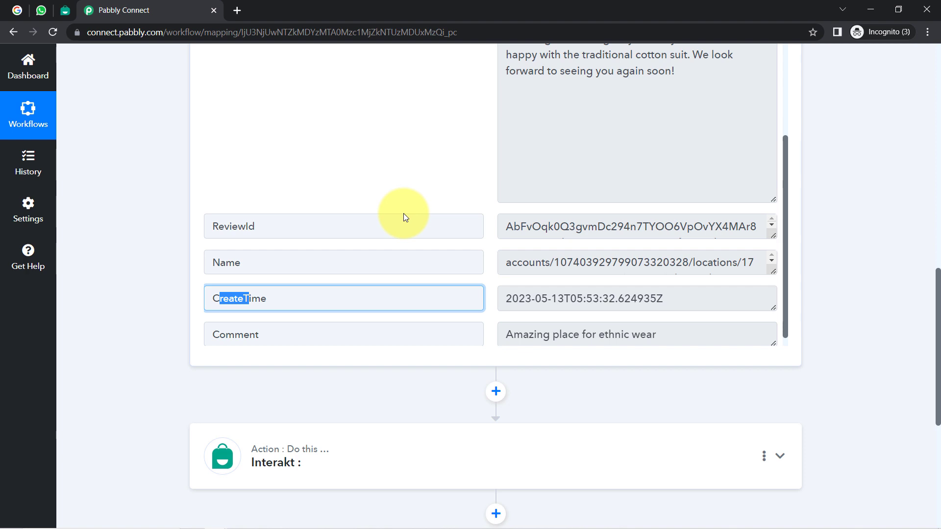
click(24, 7)
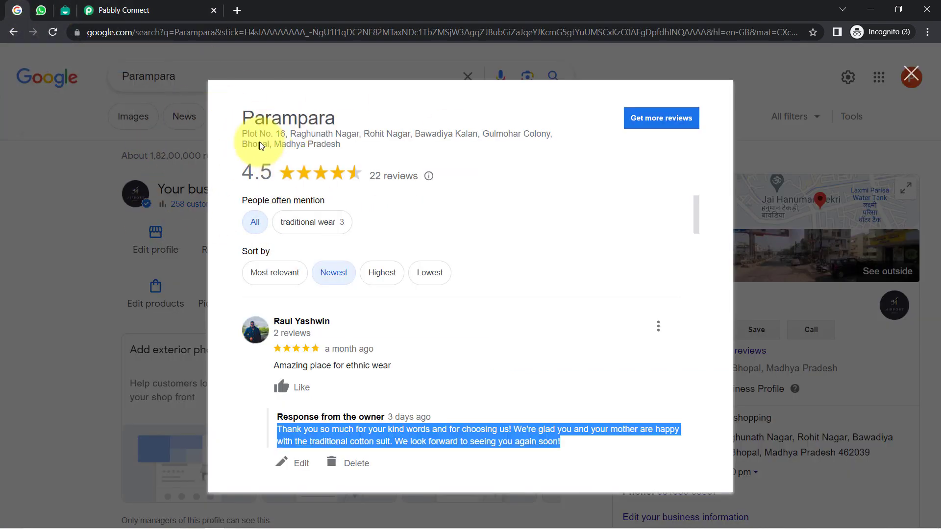
click(137, 12)
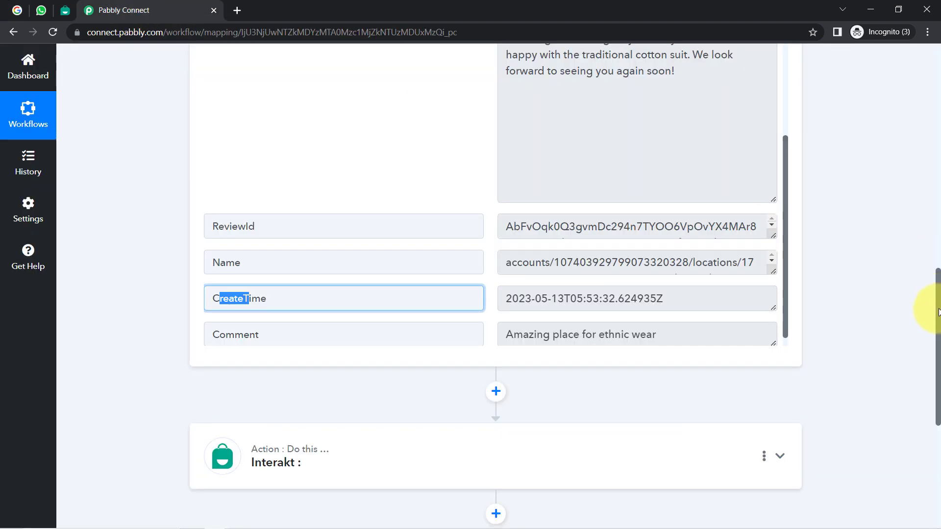
drag(939, 311, 887, 78)
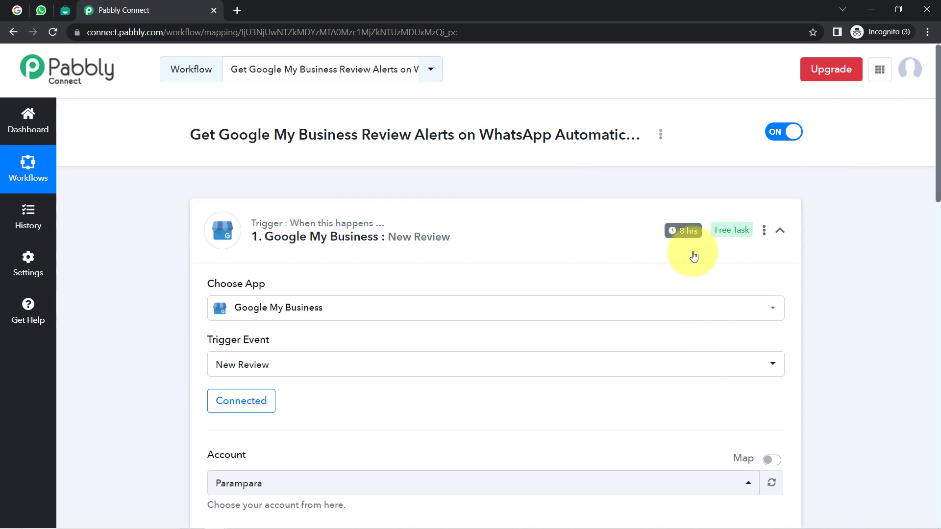
mouse_move(685, 234)
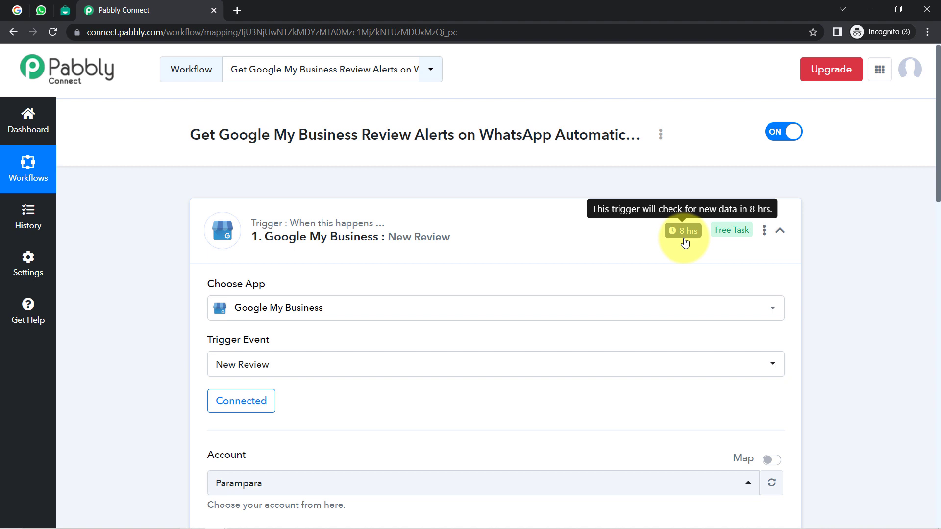
click(347, 228)
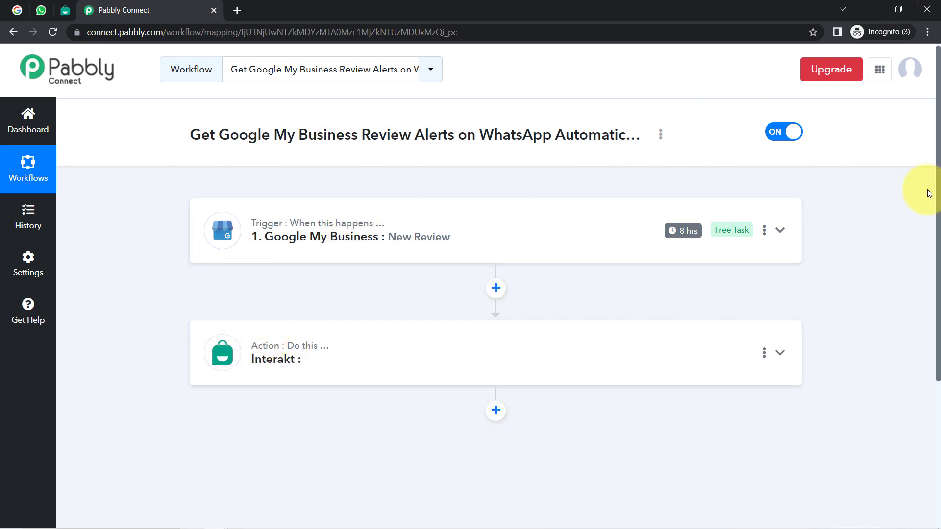
drag(938, 195, 938, 315)
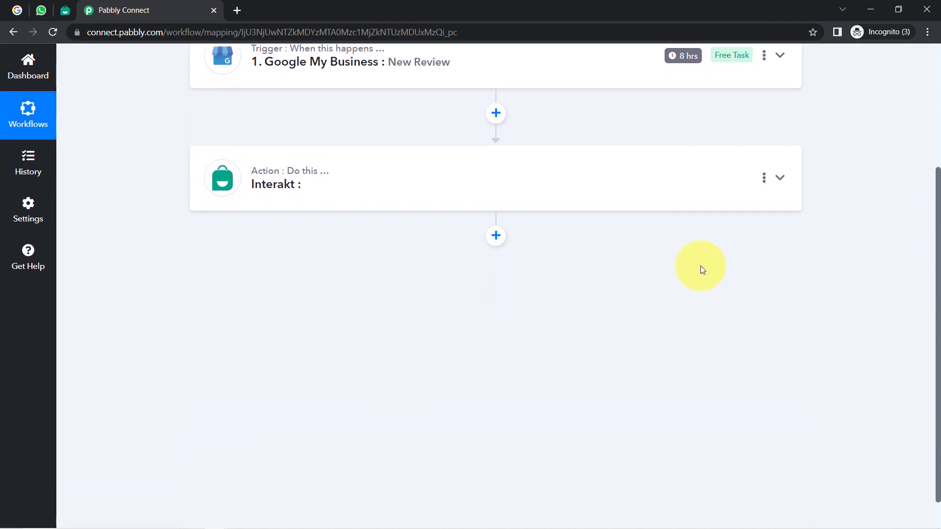
Step: Set the Interakt action event to Send WhatsApp Template Message
click(286, 198)
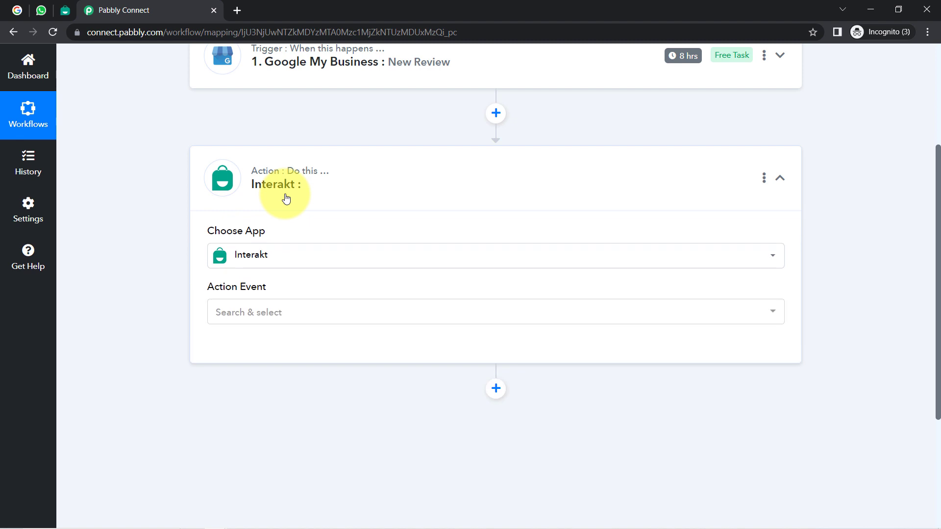
click(233, 320)
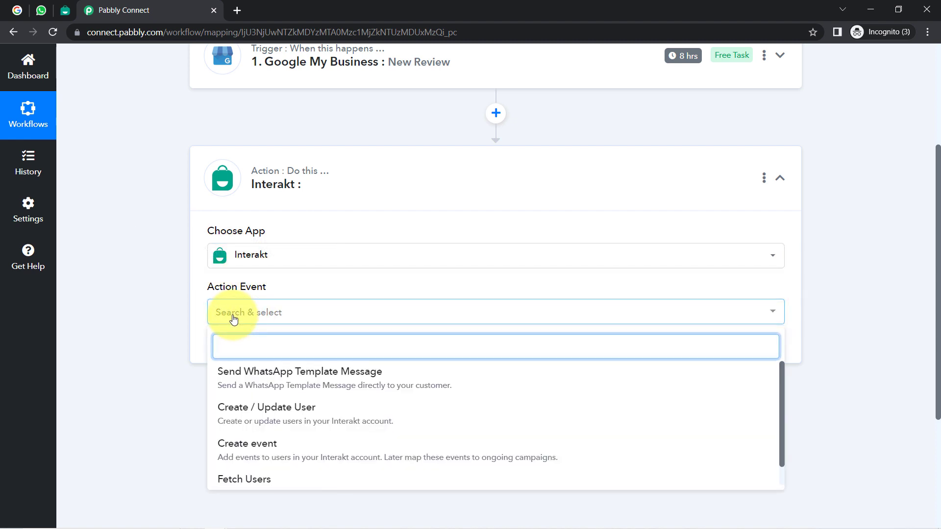
click(243, 378)
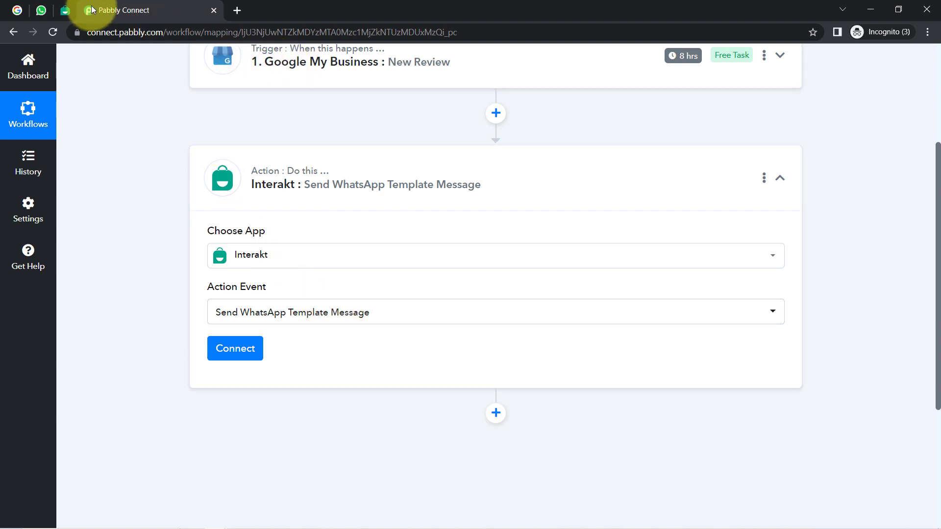
Step: Start a new Interakt connection and open the Interakt account settings link in a new tab
click(221, 351)
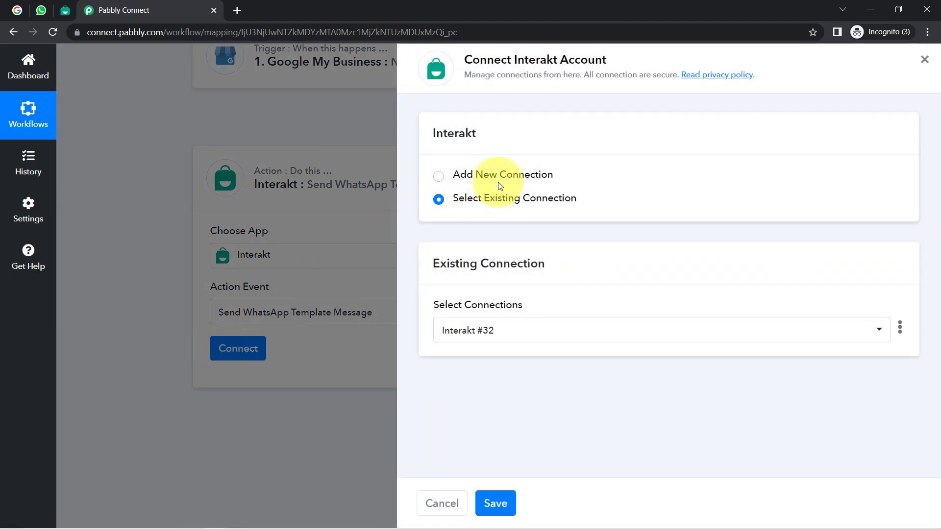
click(503, 179)
drag(440, 309, 445, 309)
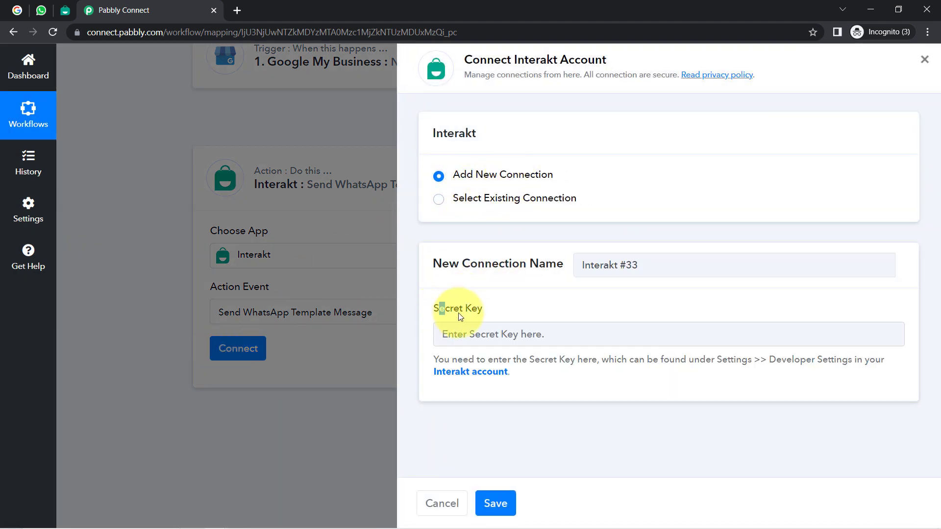
right_click(463, 372)
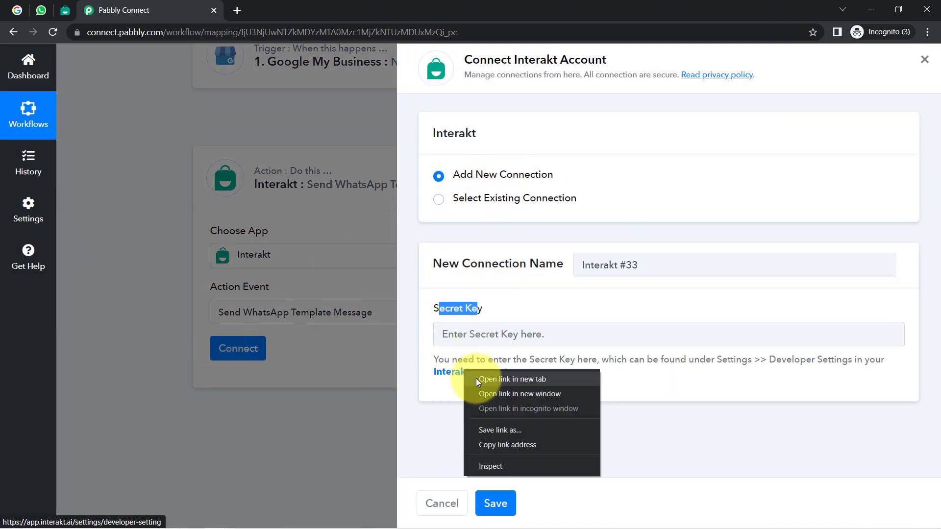
click(478, 379)
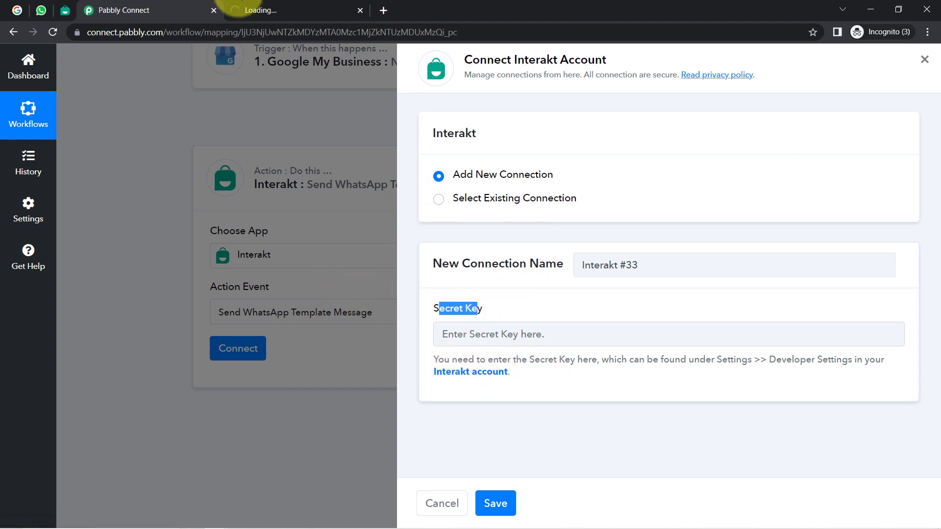
Step: Copy the Secret Key from Interakt and paste it into Pabbly's Secret Key field
click(294, 6)
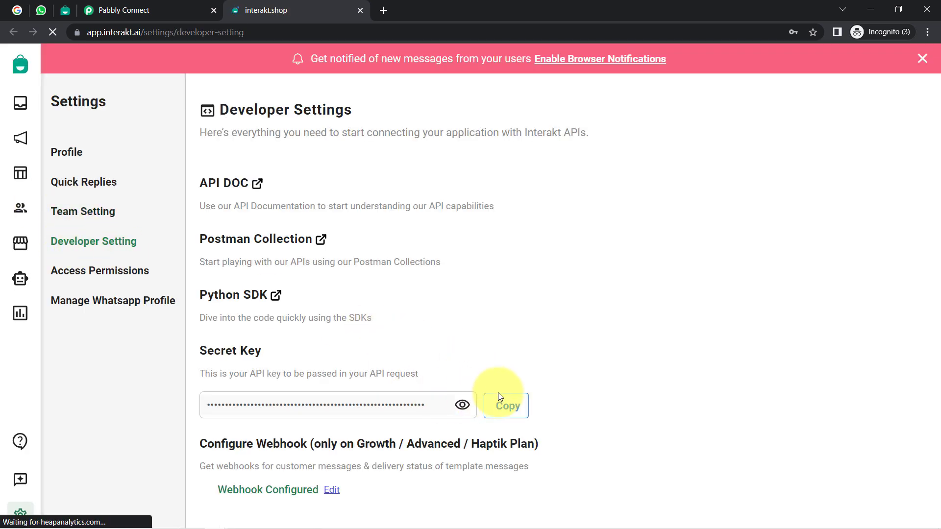
click(500, 416)
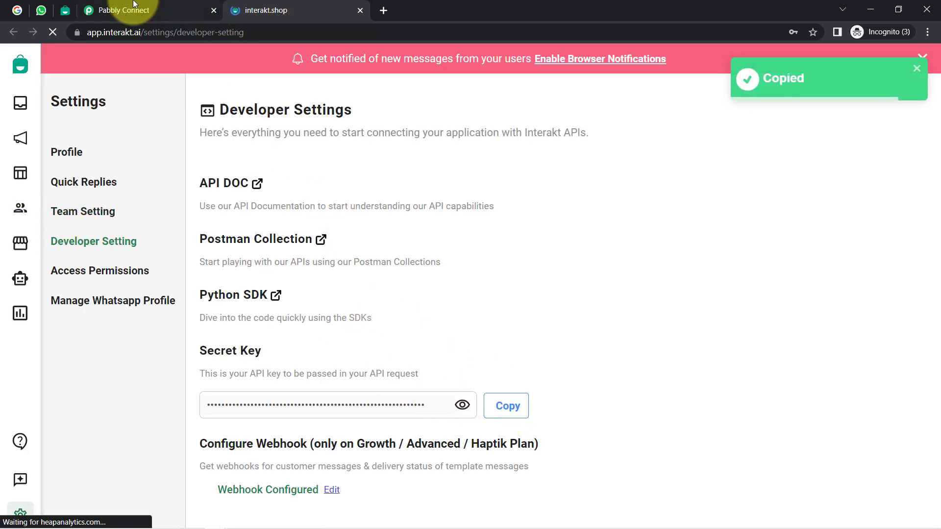
click(112, 10)
click(489, 341)
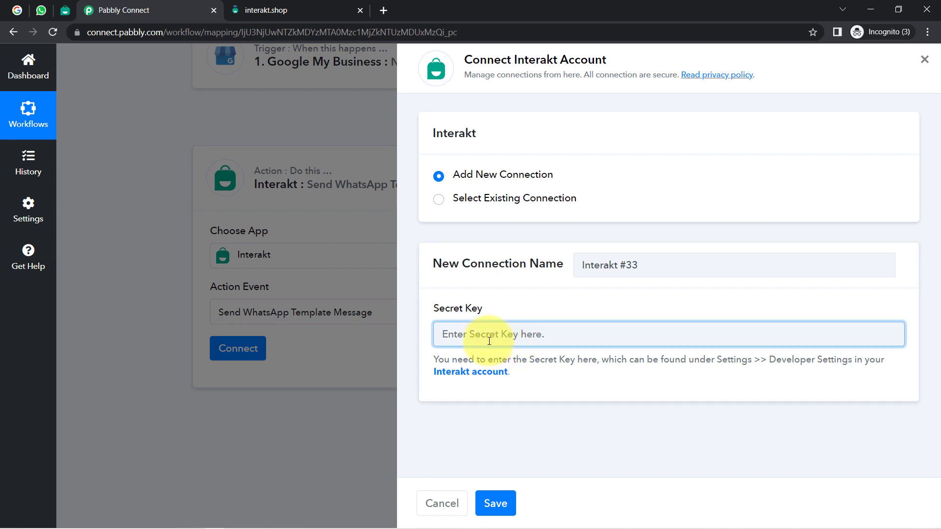
key(ctrl+v)
Step: Save the Interakt connection and review the Phone Number and Full Phone Number fields
click(496, 503)
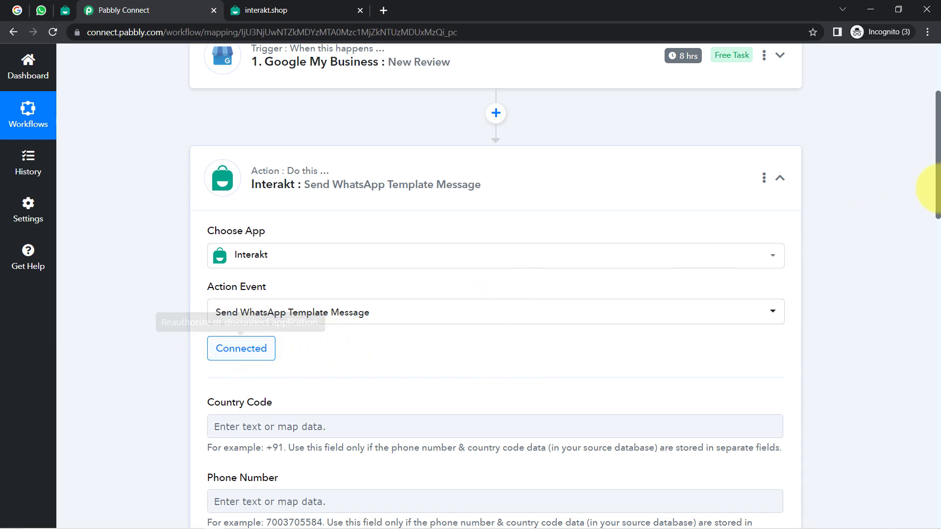
drag(938, 190, 938, 269)
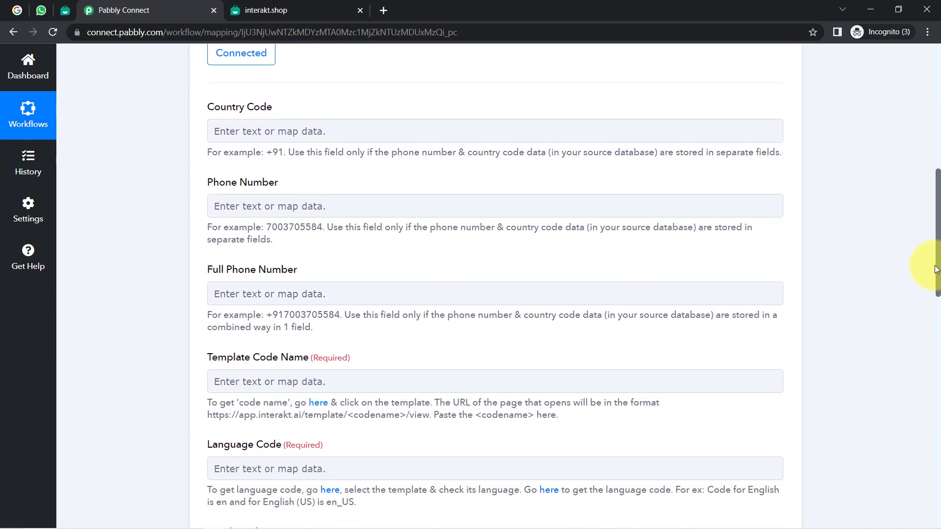
drag(209, 183, 280, 184)
drag(218, 274, 309, 278)
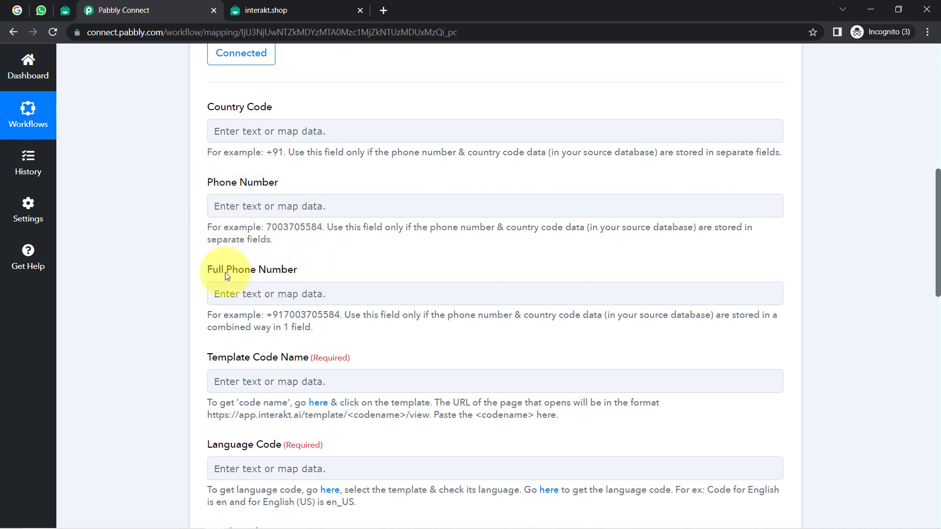
drag(209, 272, 287, 275)
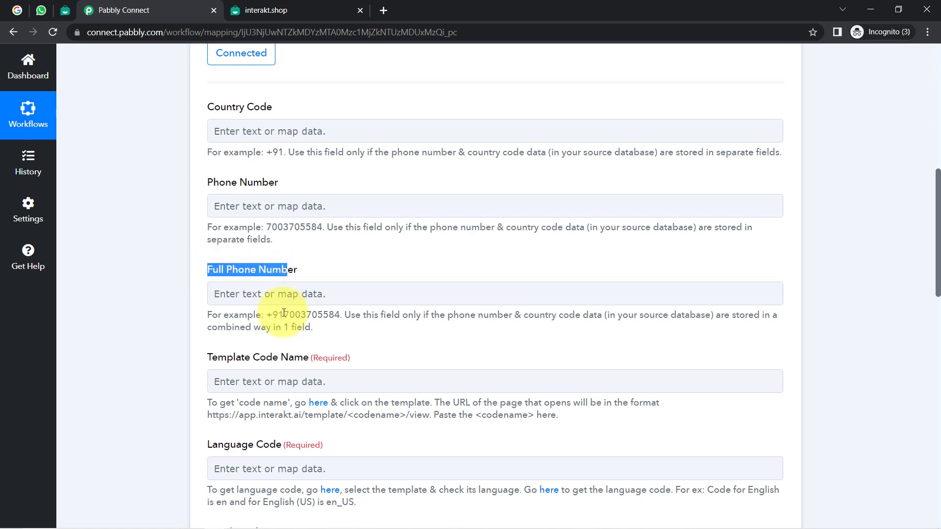
Step: Review the example phone numbers and the note about required phone fields
drag(285, 314, 317, 315)
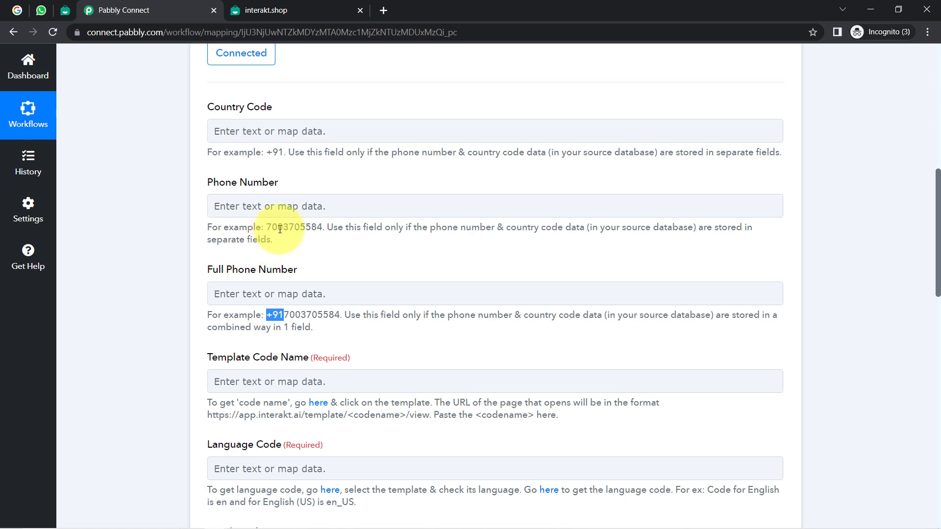
drag(323, 228, 281, 217)
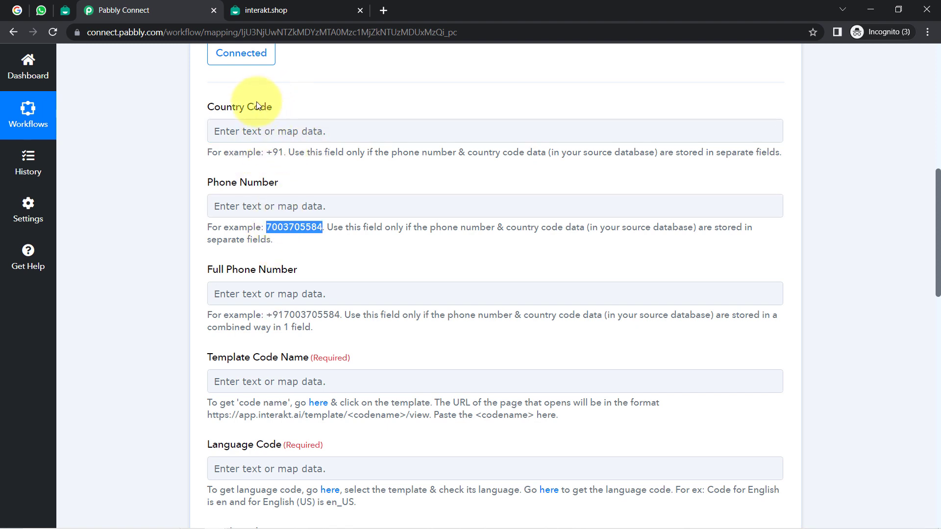
click(157, 169)
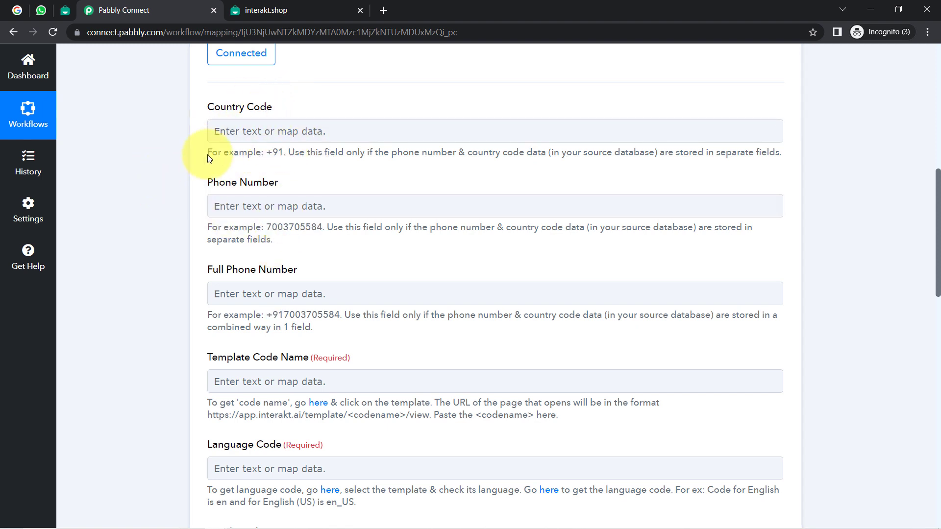
drag(936, 211, 931, 377)
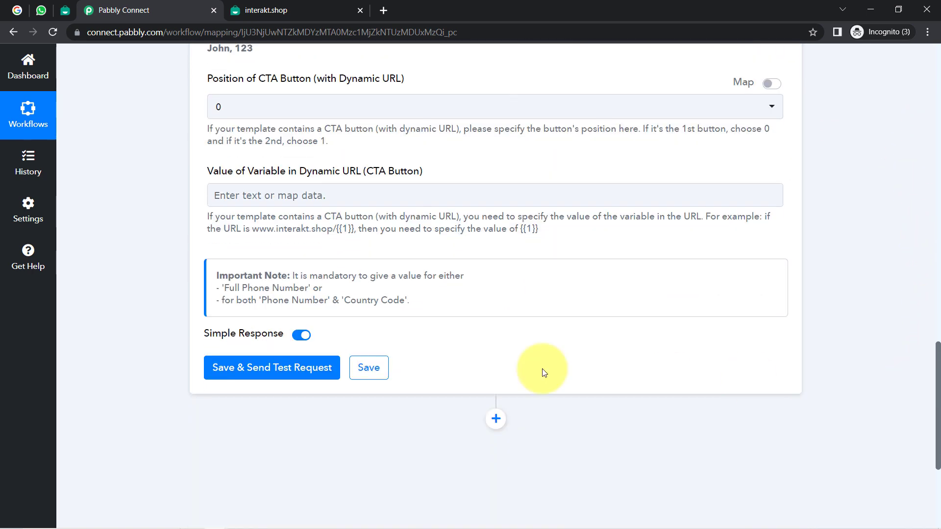
drag(323, 275, 367, 300)
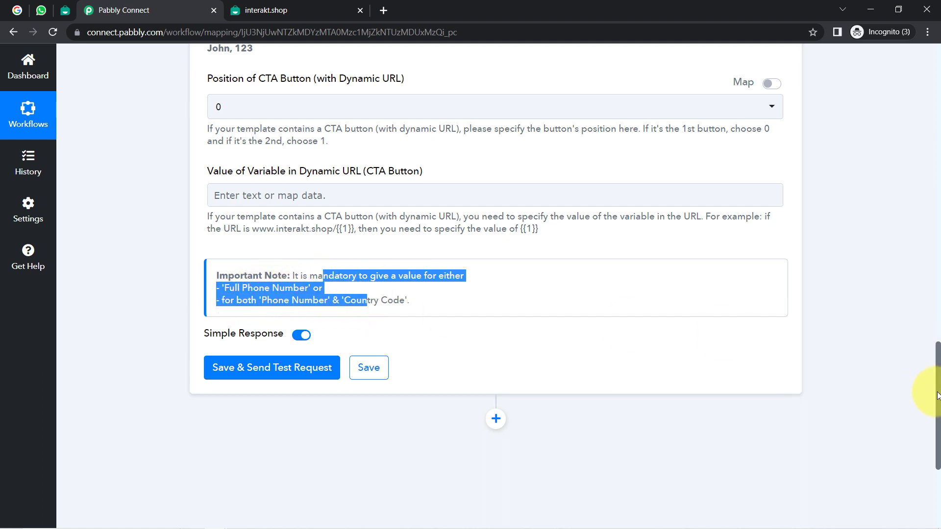
drag(937, 396, 890, 196)
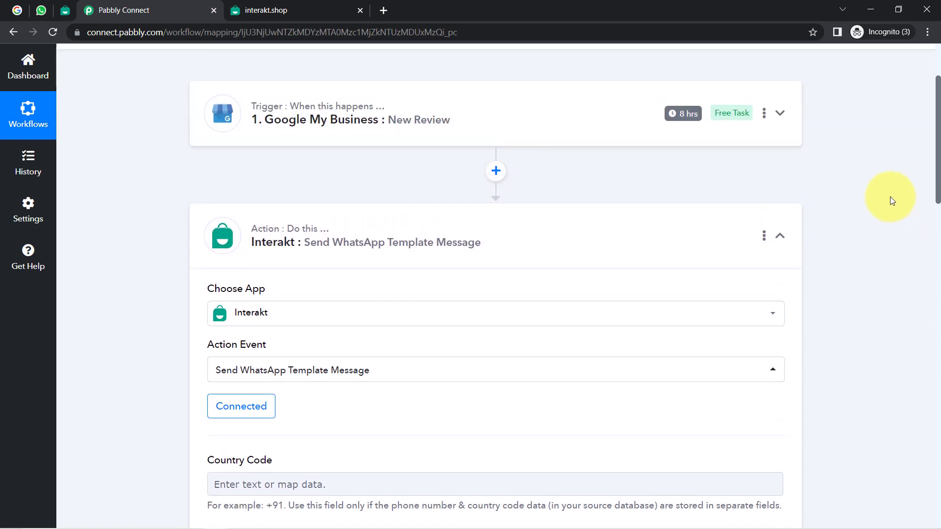
Step: Enter the recipient's phone number with the +91 country code in Full Phone Number
click(358, 98)
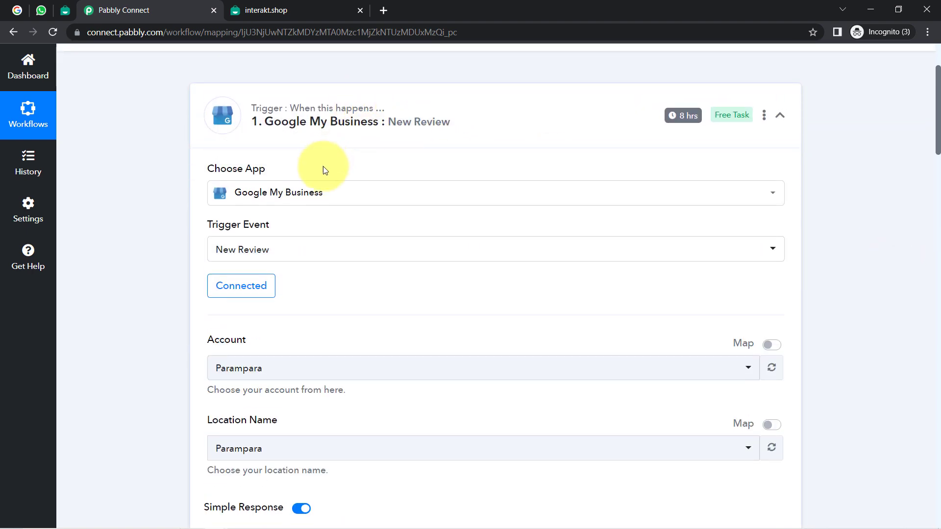
scroll(934, 184, down, 9)
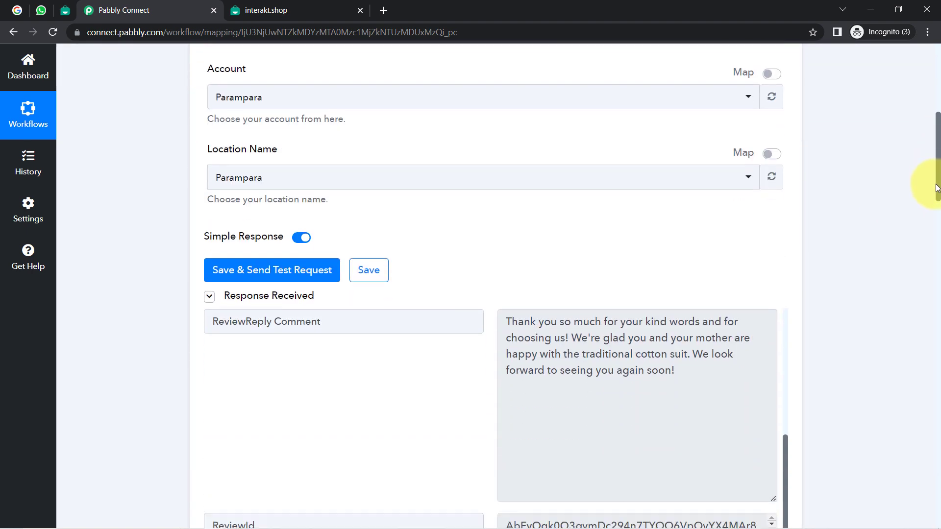
drag(934, 212, 911, 333)
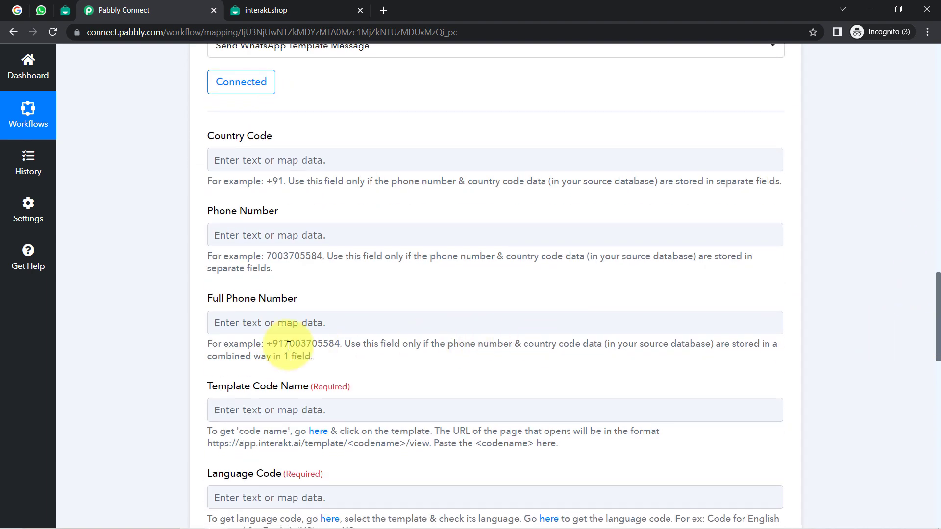
click(246, 324)
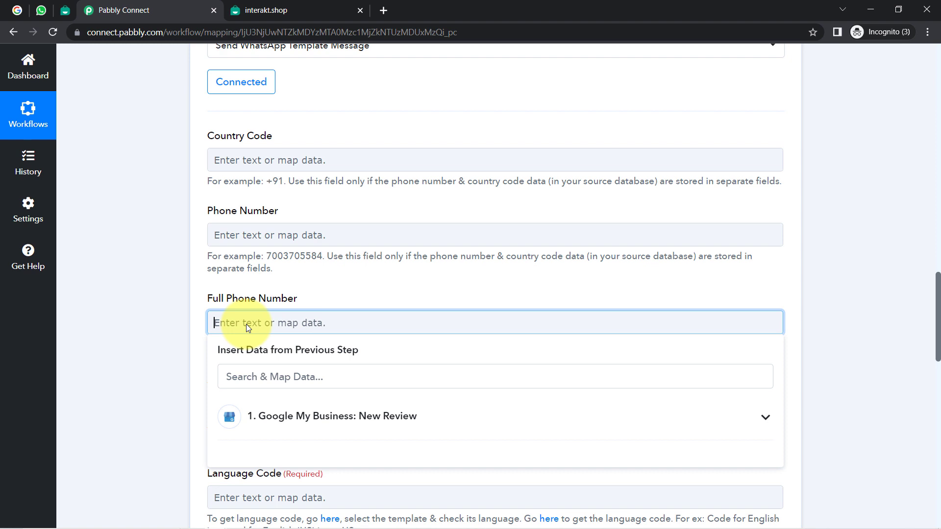
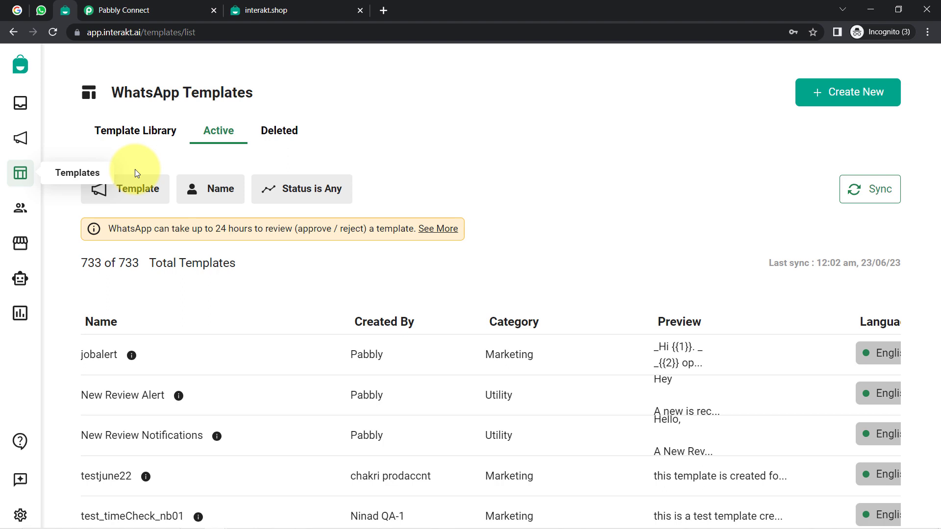
Step: Start a new Interakt WhatsApp template, then cancel and discard the unsaved draft
click(825, 92)
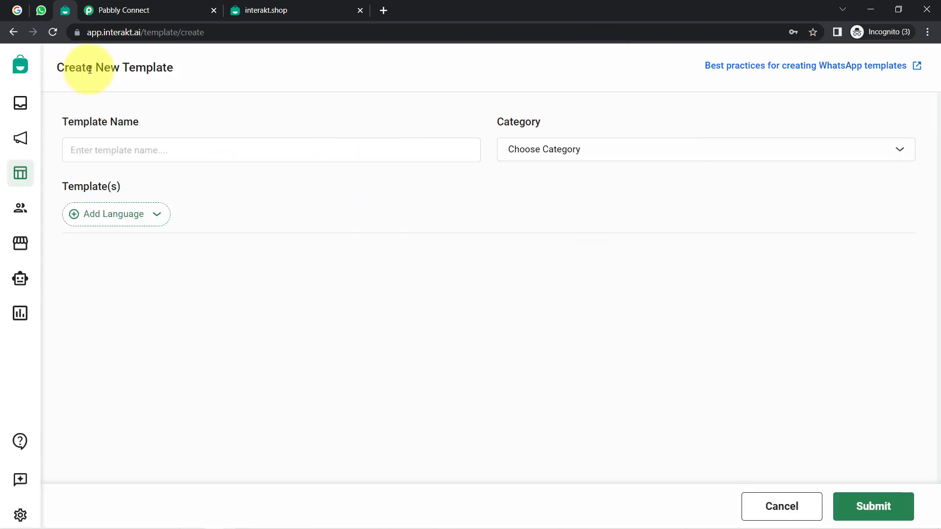
drag(68, 68, 198, 73)
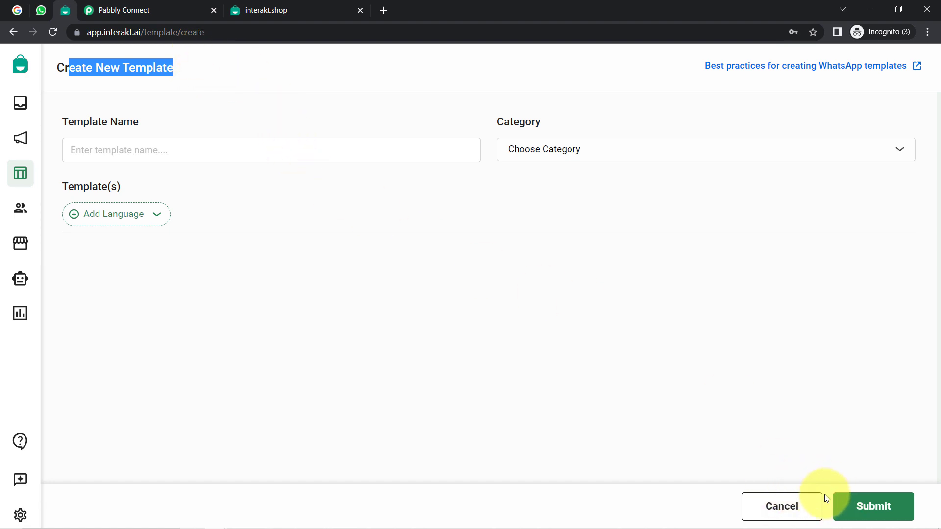
click(790, 510)
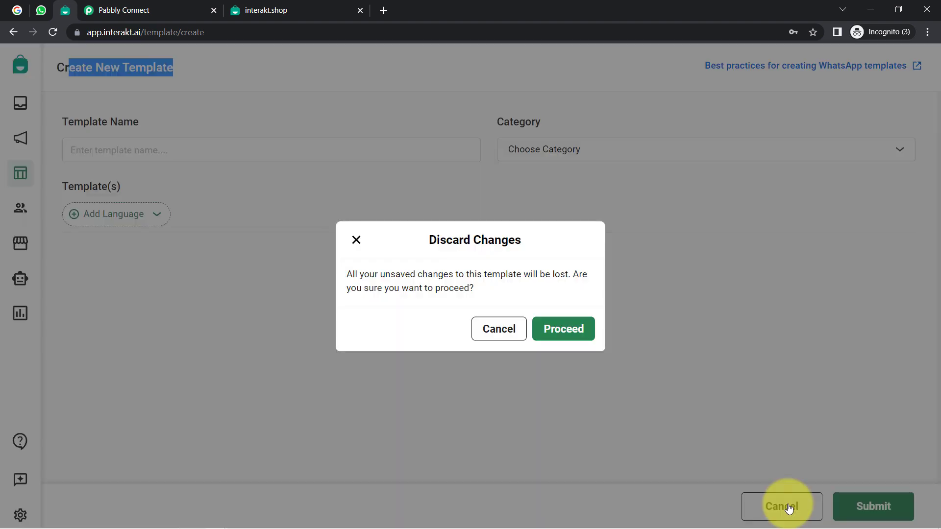
click(554, 338)
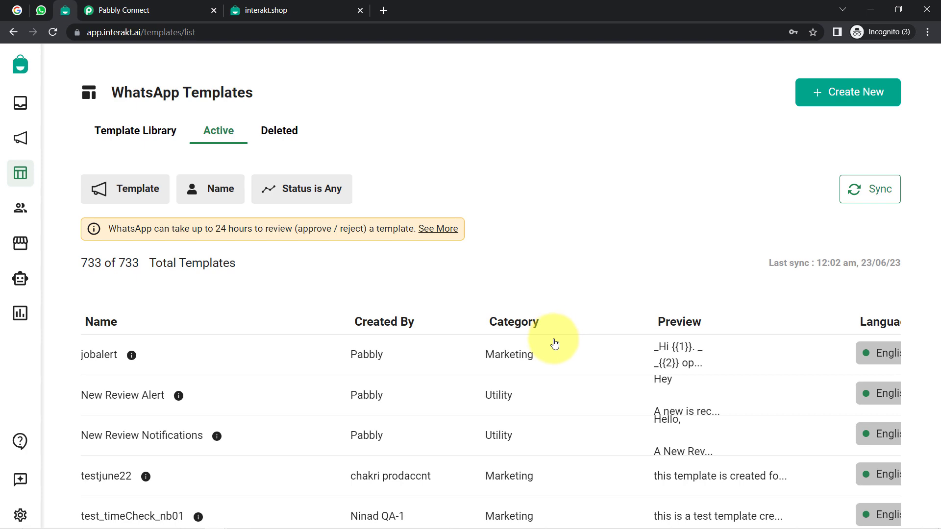
Step: Browse the Template Library, return to Active templates, and show the Status filter options
click(127, 128)
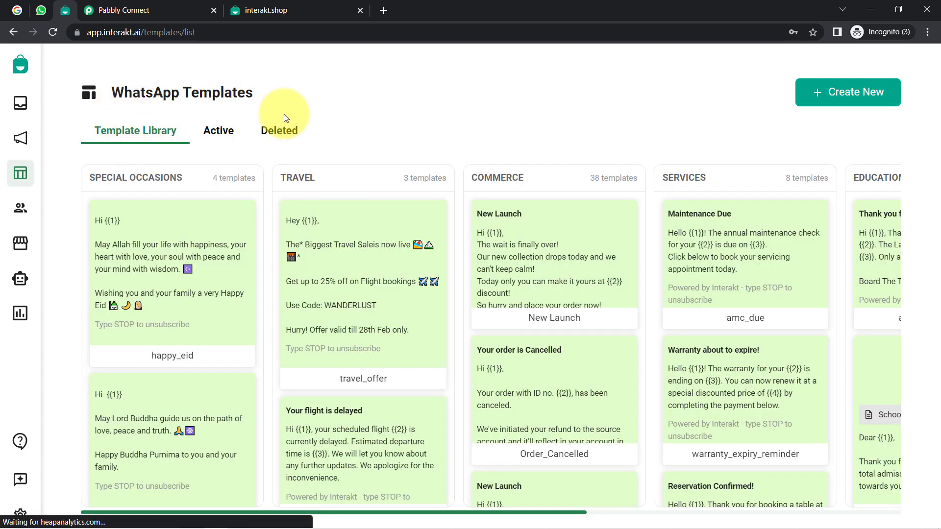
mouse_move(392, 234)
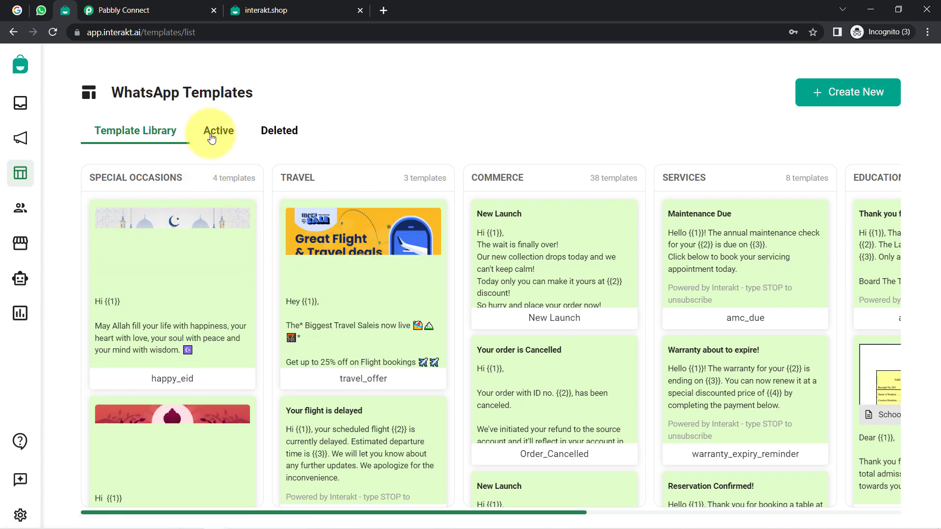
click(212, 139)
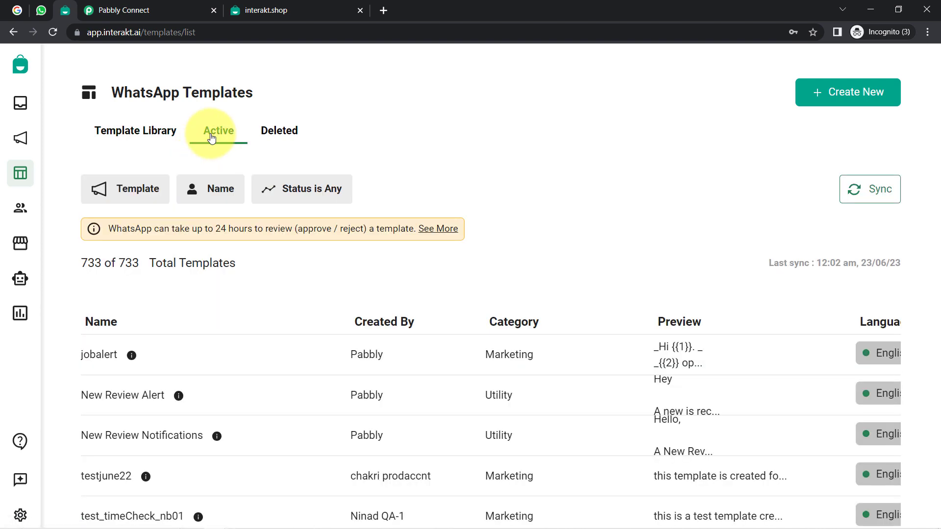
scroll(522, 313, down, 3)
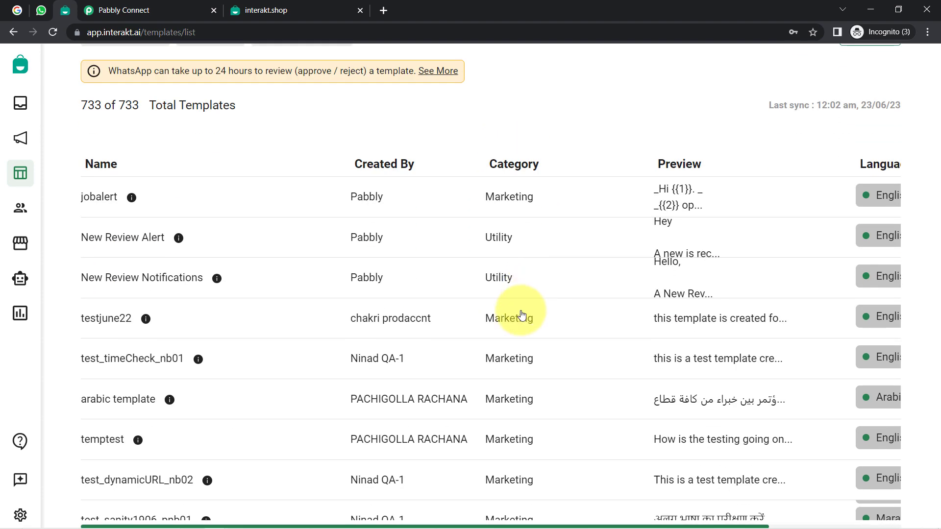
scroll(443, 242, down, 4)
scroll(431, 319, up, 4)
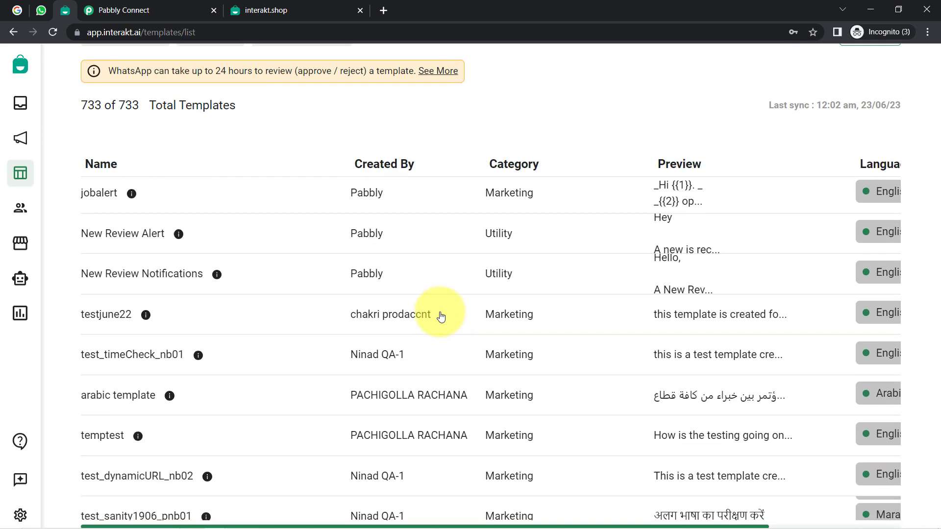
scroll(441, 317, down, 1)
scroll(575, 120, up, 3)
click(311, 191)
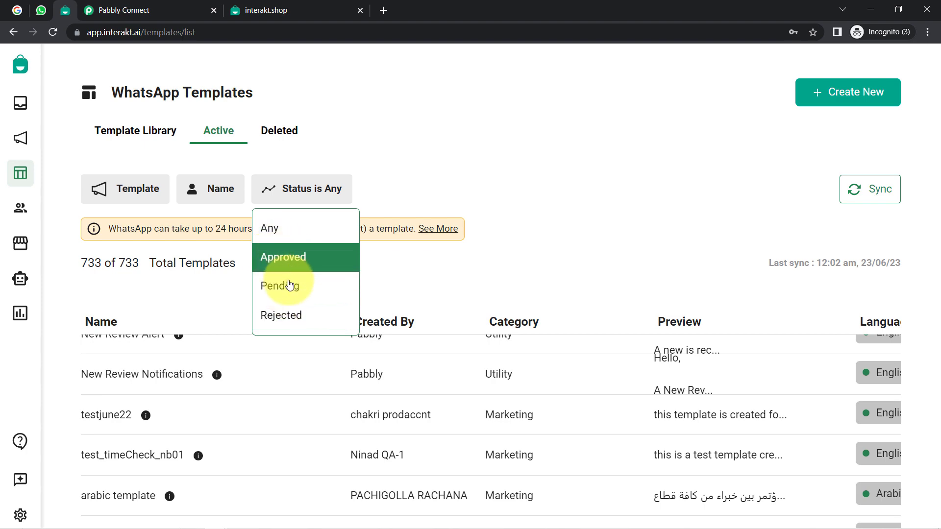
Step: Close the status filter unchanged and zoom the browser page out to 100%
click(621, 250)
scroll(762, 295, down, 3)
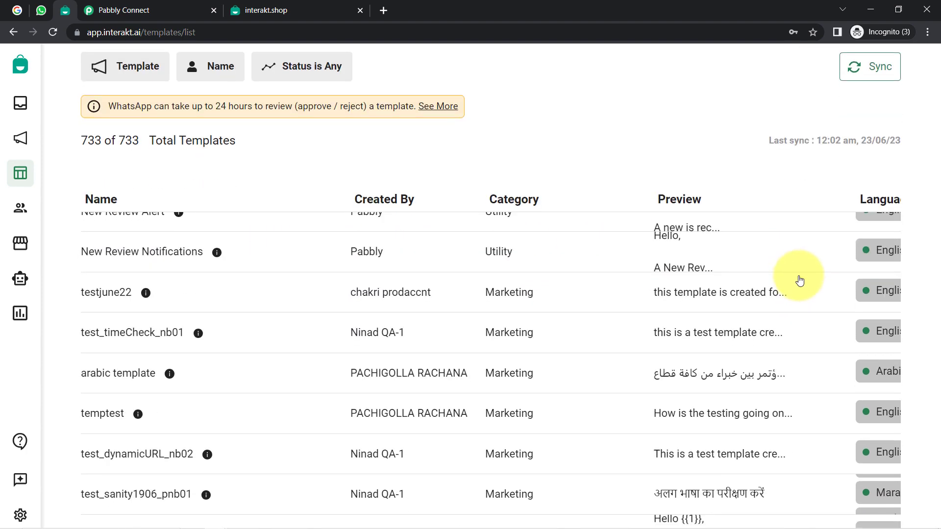
click(928, 32)
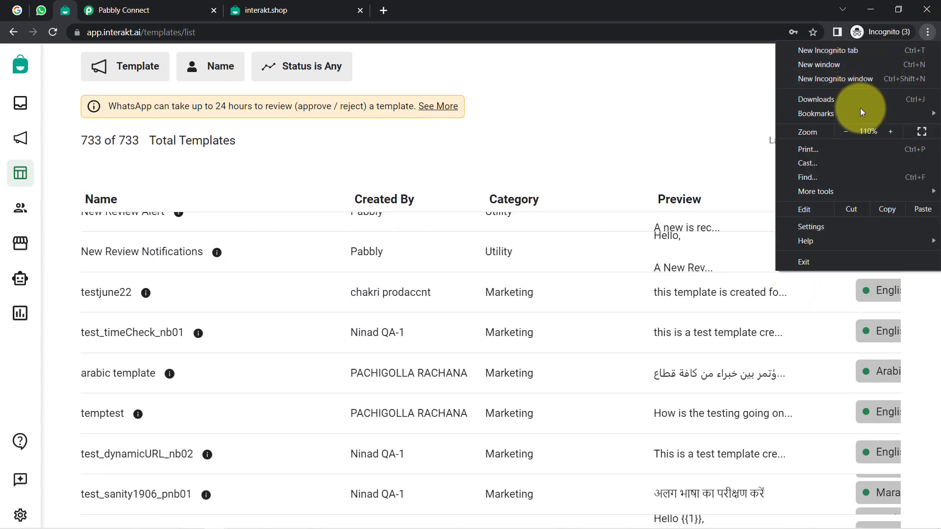
click(847, 131)
scroll(718, 216, up, 5)
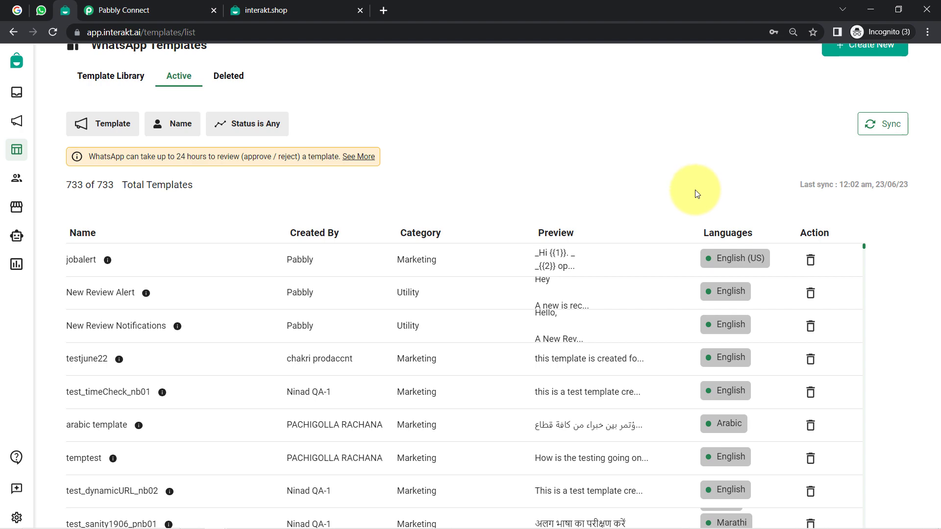
scroll(695, 196, down, 8)
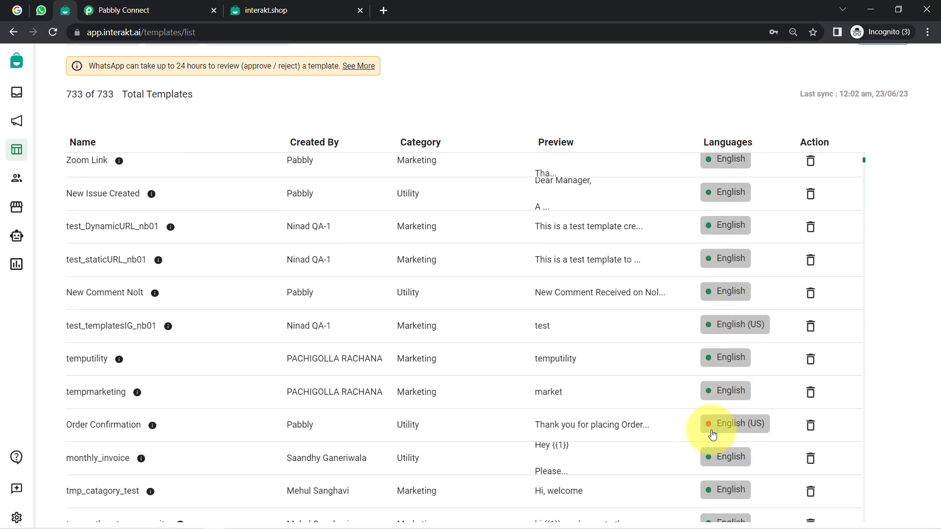
scroll(728, 388, down, 4)
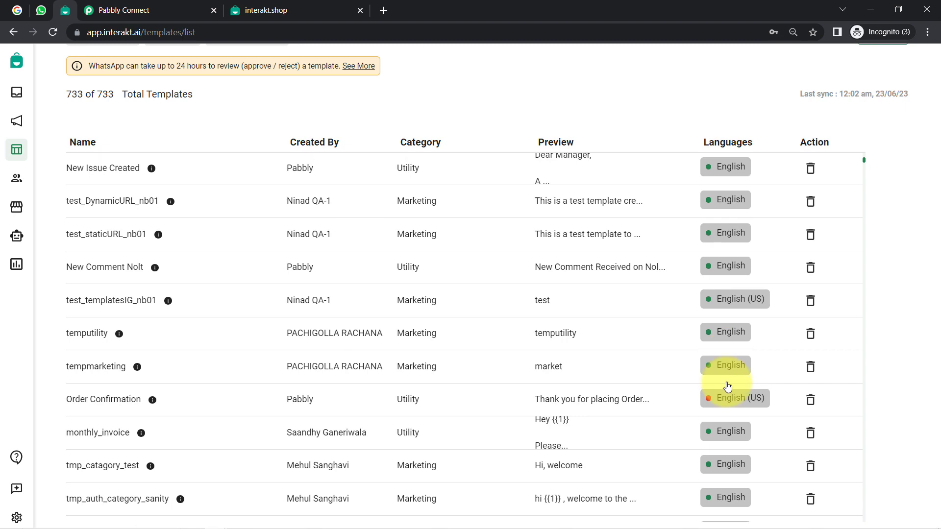
scroll(728, 387, down, 8)
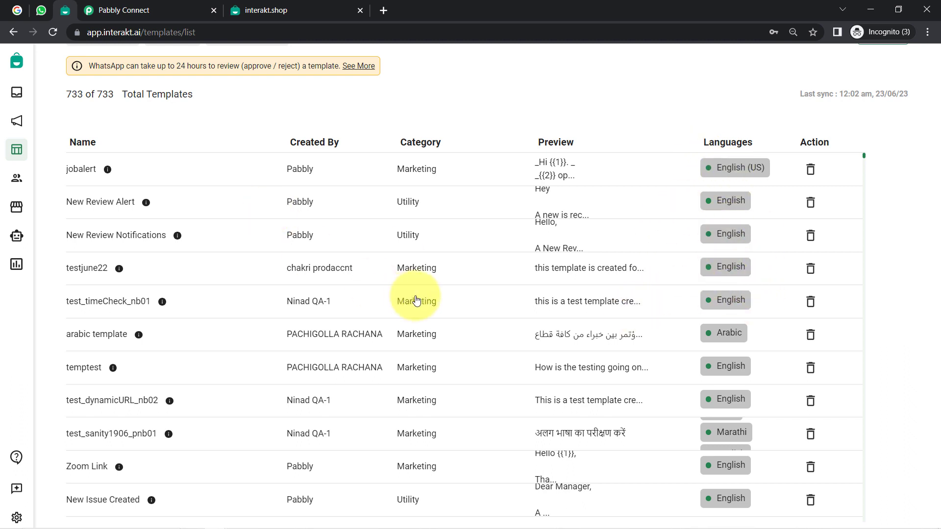
Step: Set the browser zoom back to 110% and scroll to the templates table
click(927, 31)
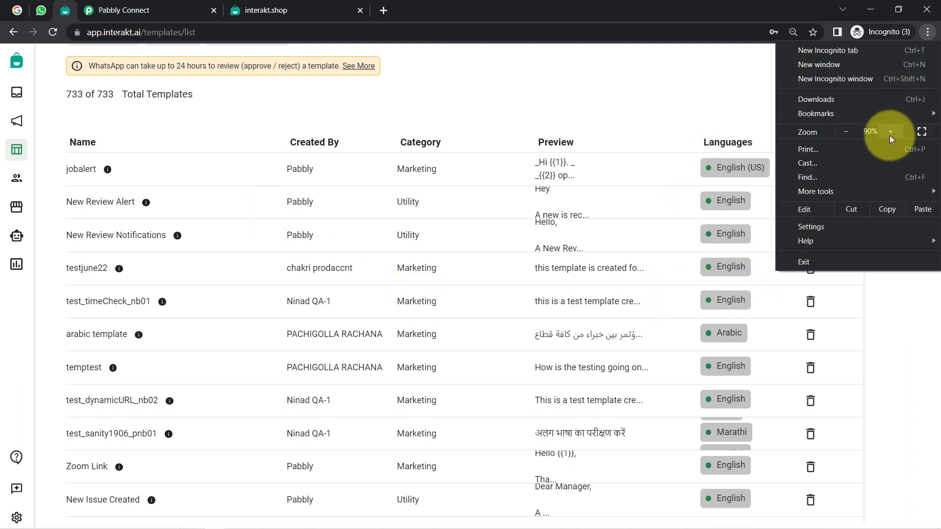
click(891, 132)
click(890, 132)
click(688, 94)
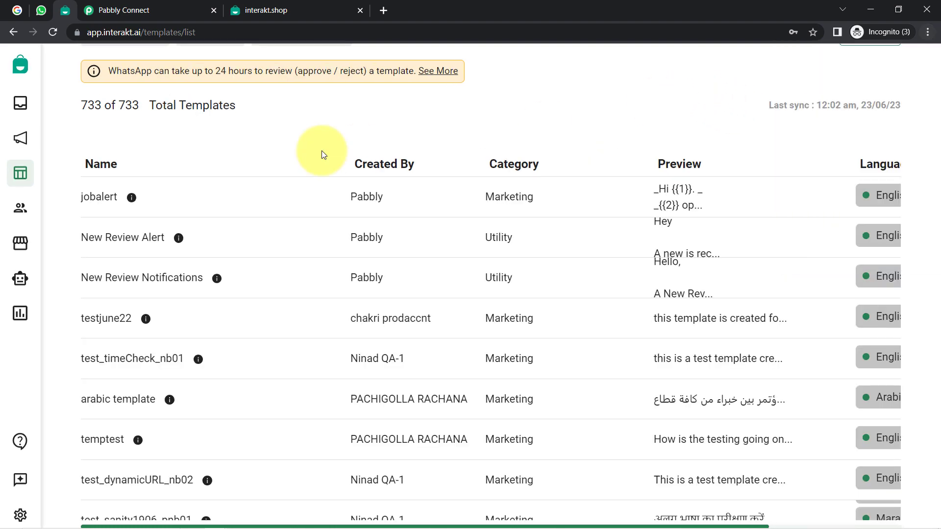
scroll(395, 159, up, 3)
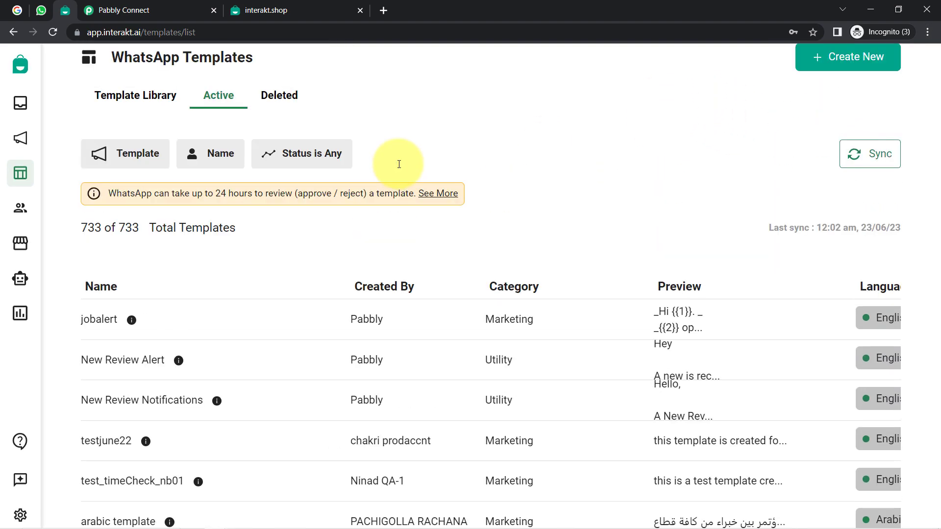
scroll(268, 338, down, 1)
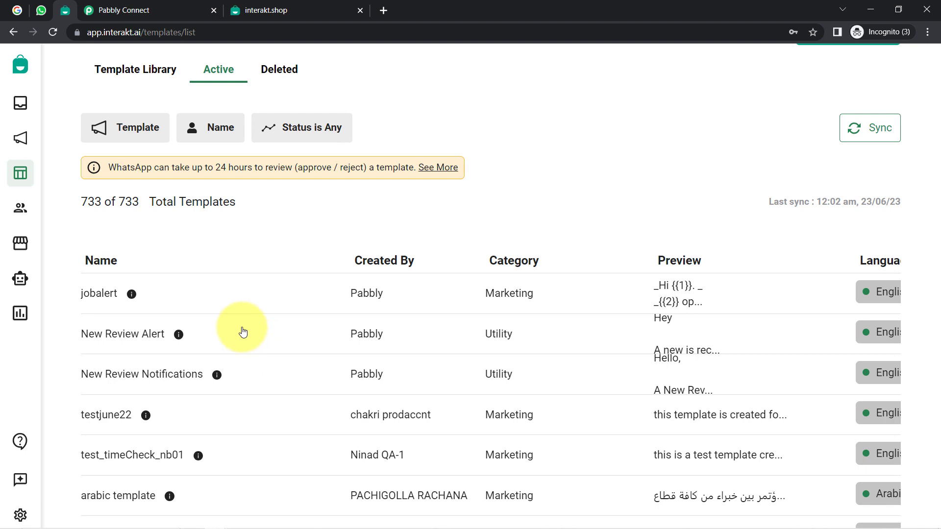
Step: Open the New Review Alert template and review its name and Google review header text
click(137, 340)
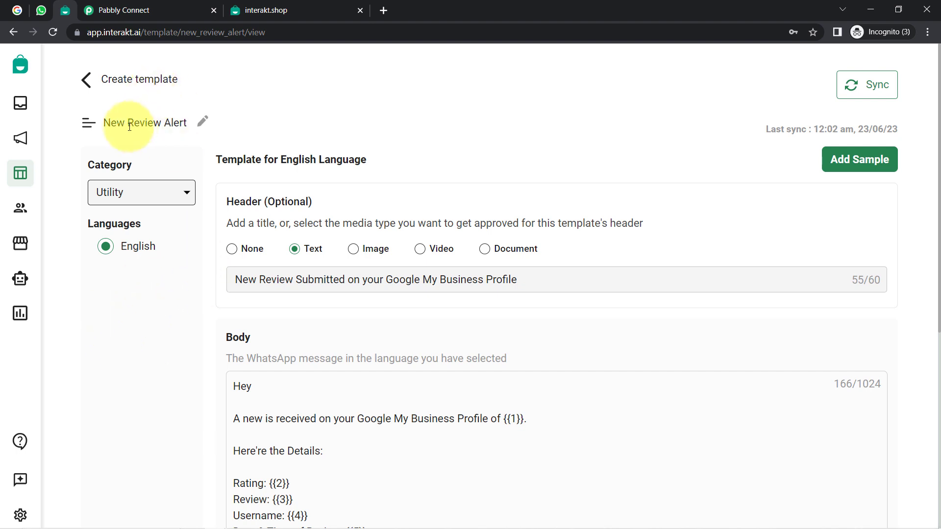
drag(104, 124, 173, 128)
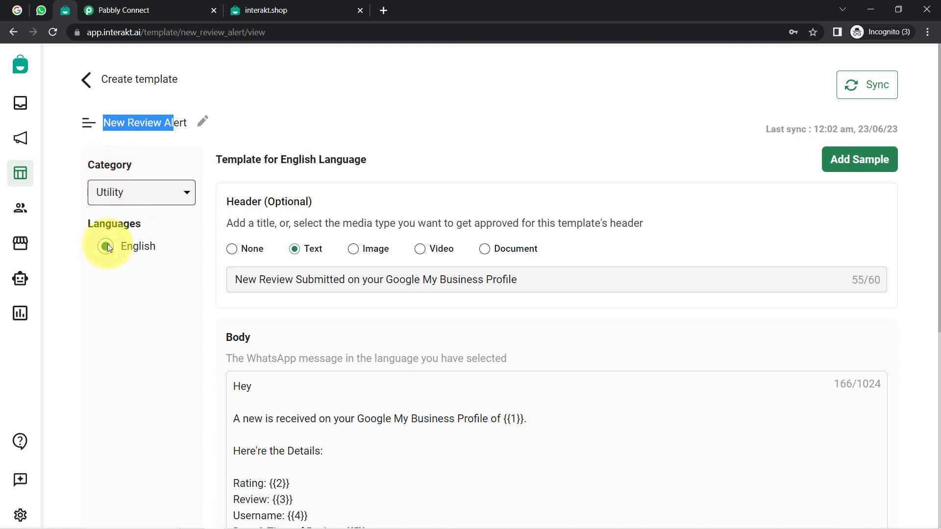
drag(236, 201, 293, 201)
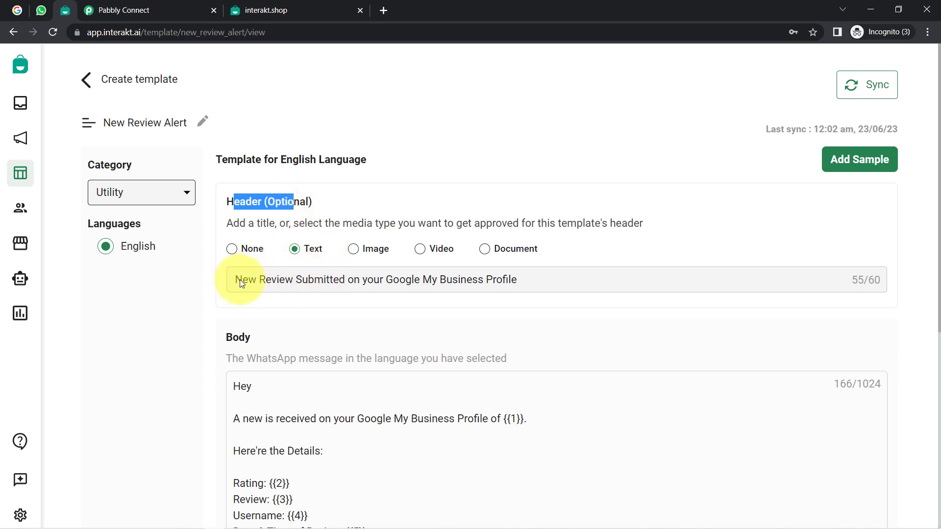
drag(241, 279, 469, 279)
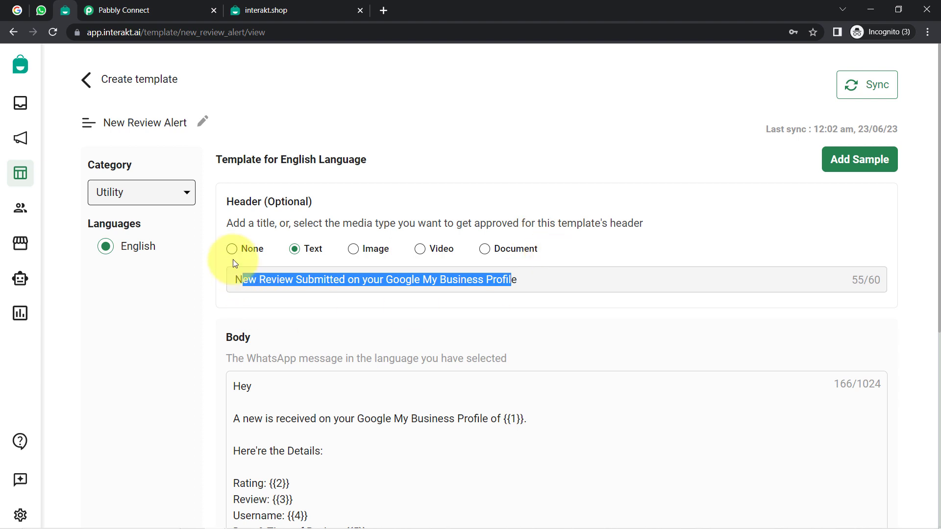
double_click(244, 201)
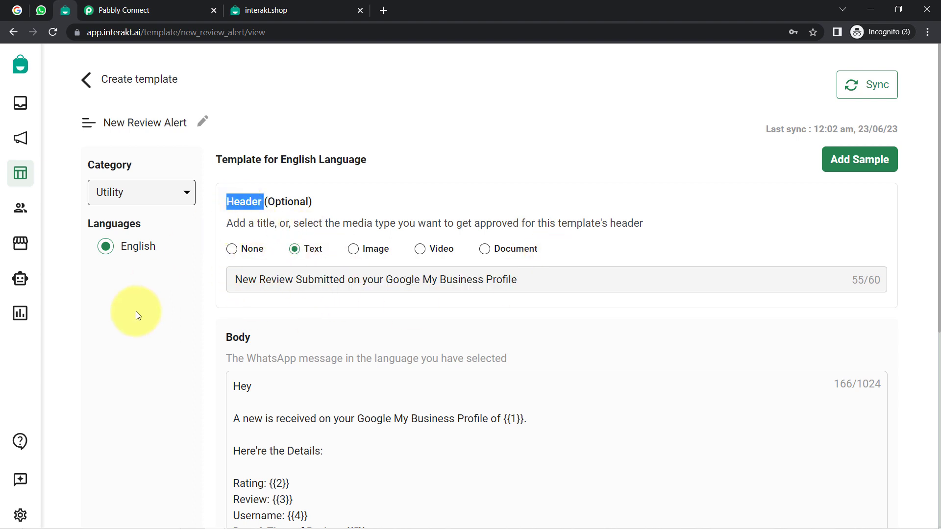
click(132, 319)
scroll(328, 250, down, 1)
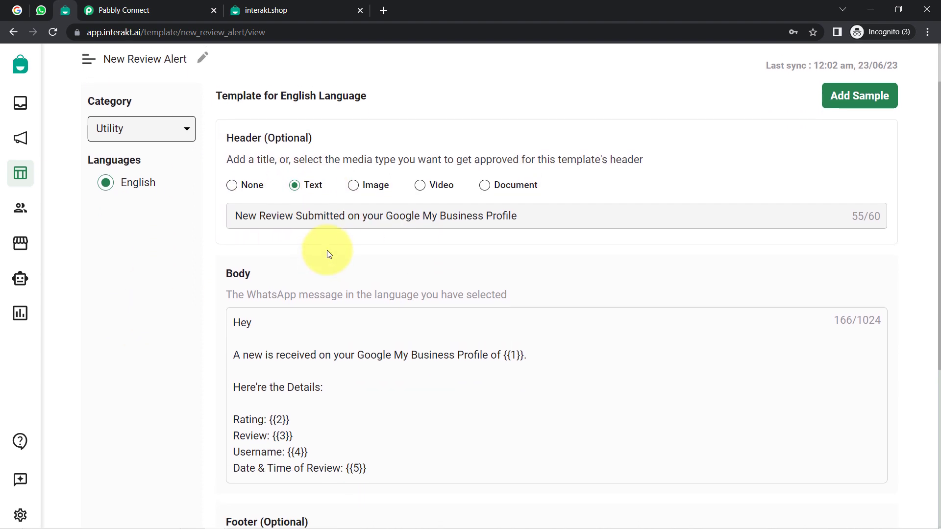
scroll(326, 218, up, 1)
scroll(317, 183, down, 2)
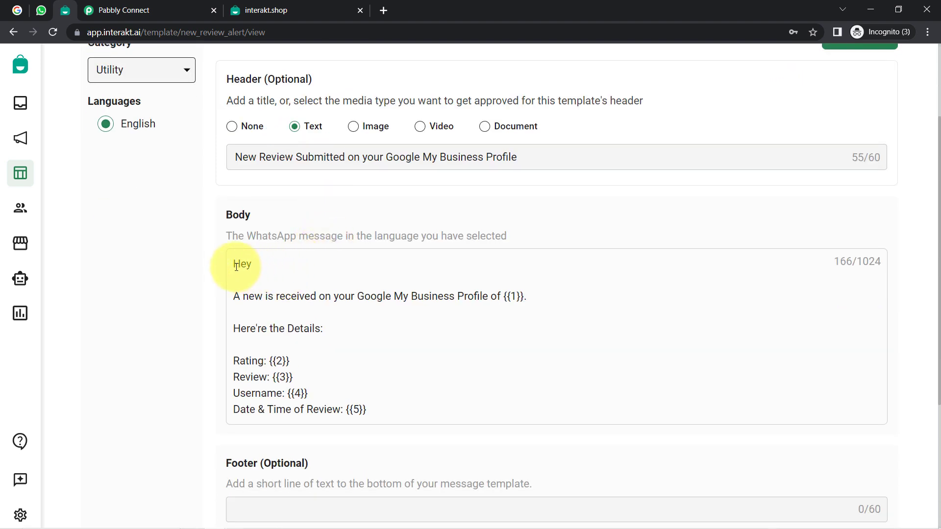
drag(236, 267, 382, 410)
click(359, 367)
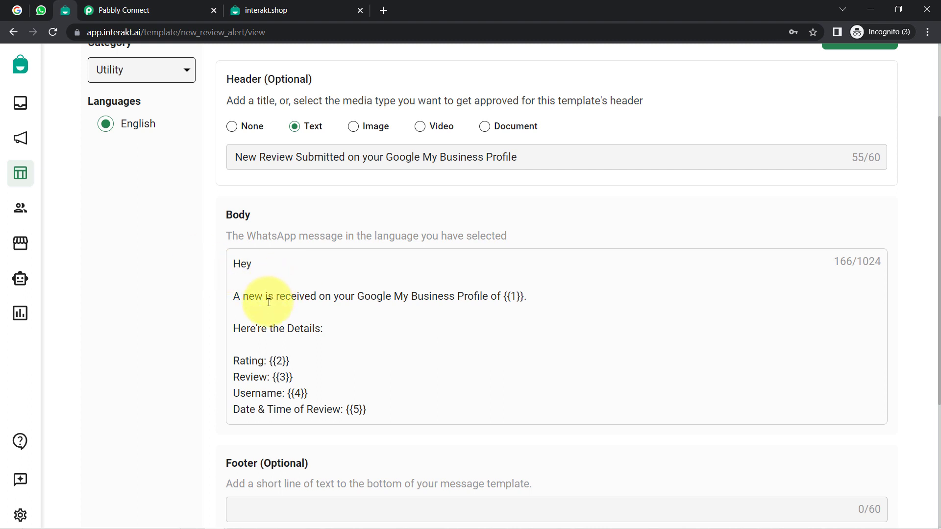
drag(269, 302, 431, 294)
click(431, 294)
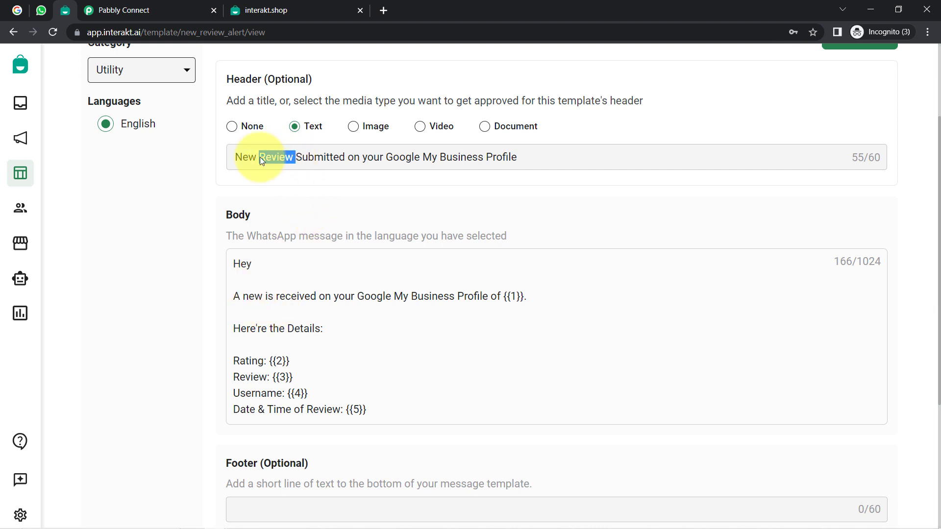
key(Tab)
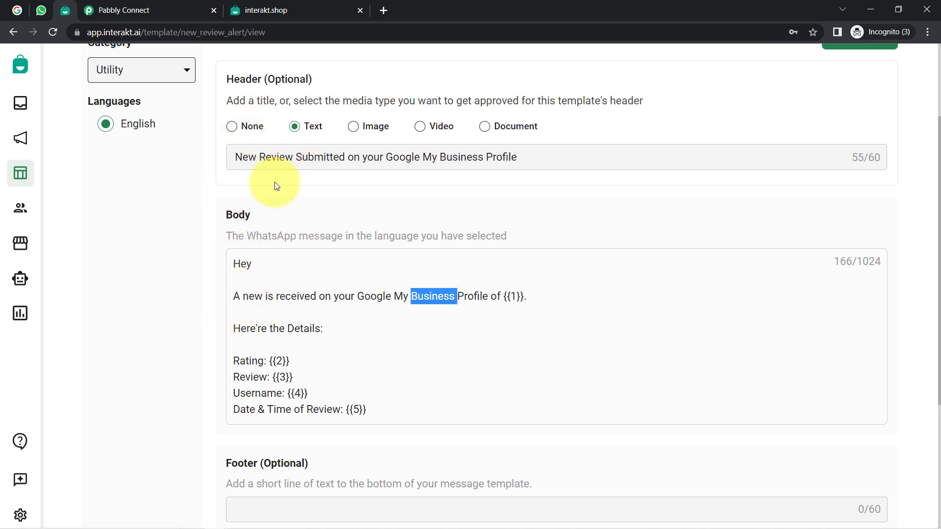
drag(243, 297, 336, 296)
click(321, 309)
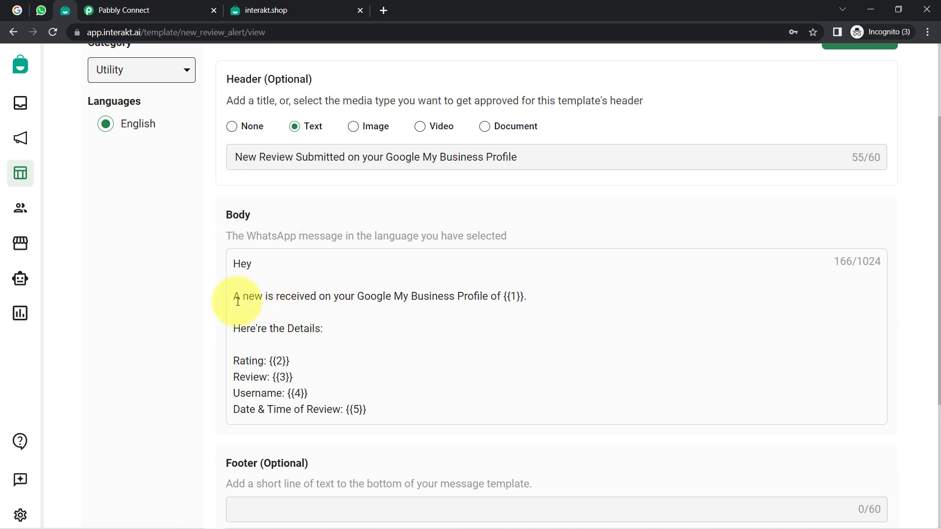
drag(239, 301, 534, 300)
click(515, 296)
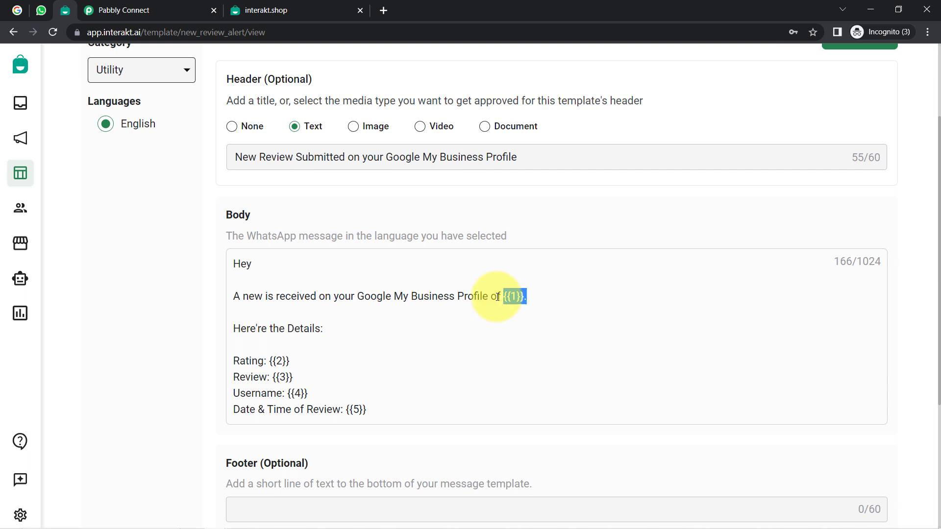
drag(286, 329, 324, 331)
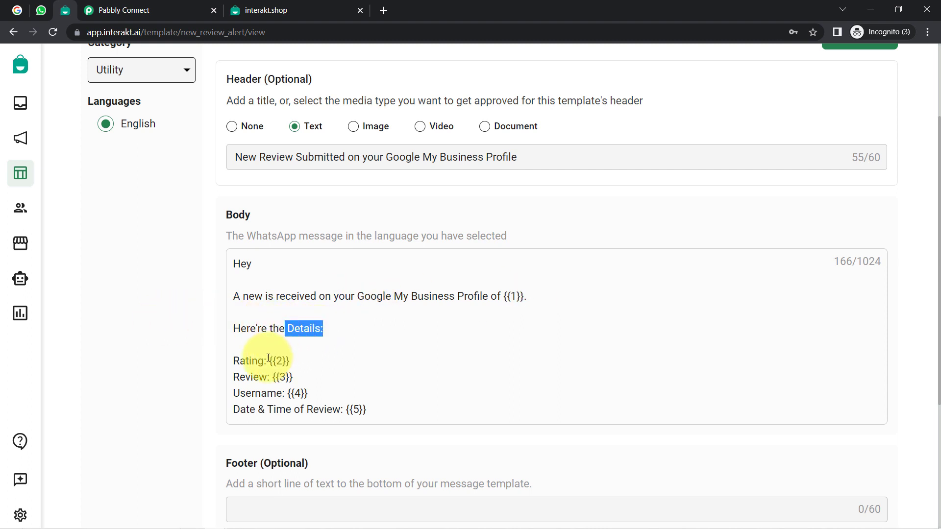
click(248, 377)
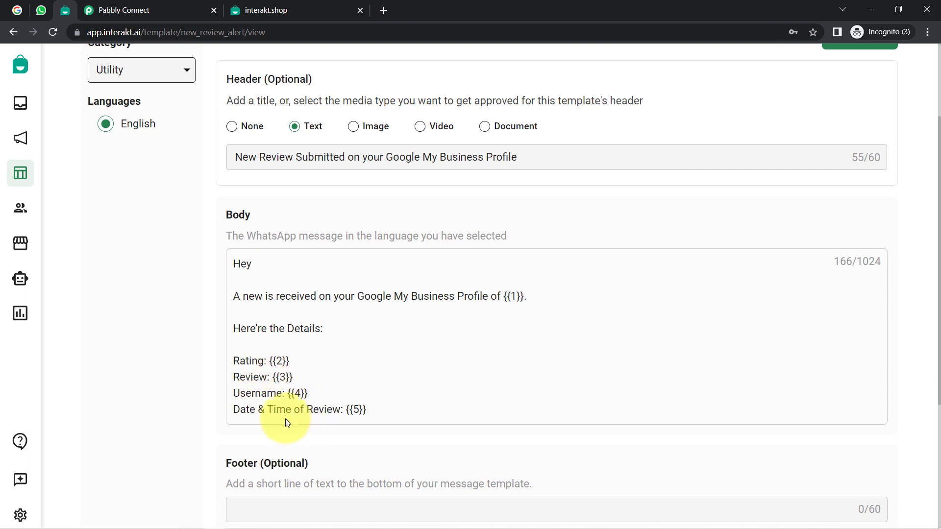
drag(360, 410, 240, 269)
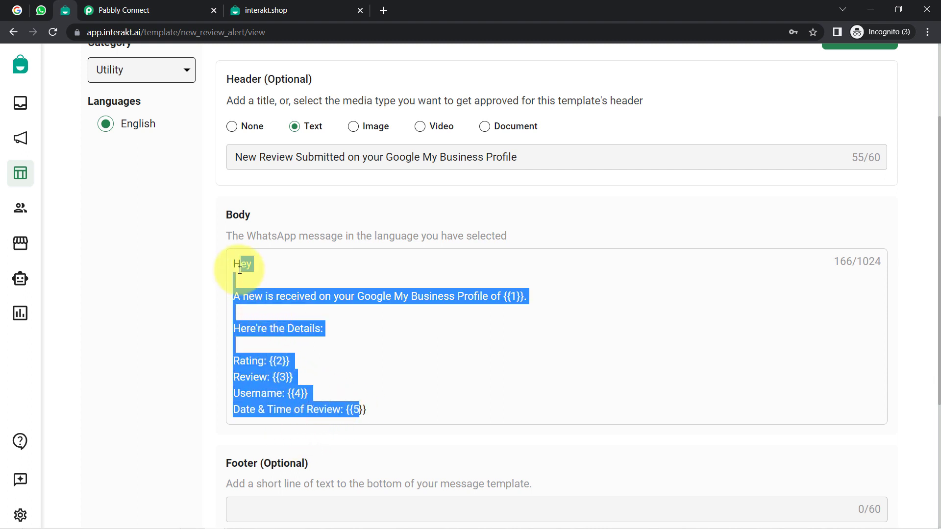
click(298, 330)
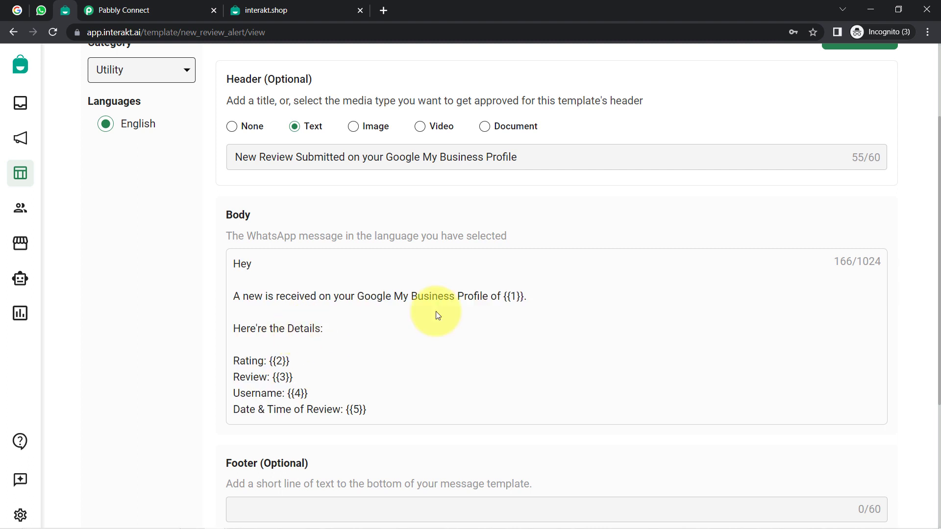
drag(503, 297, 525, 297)
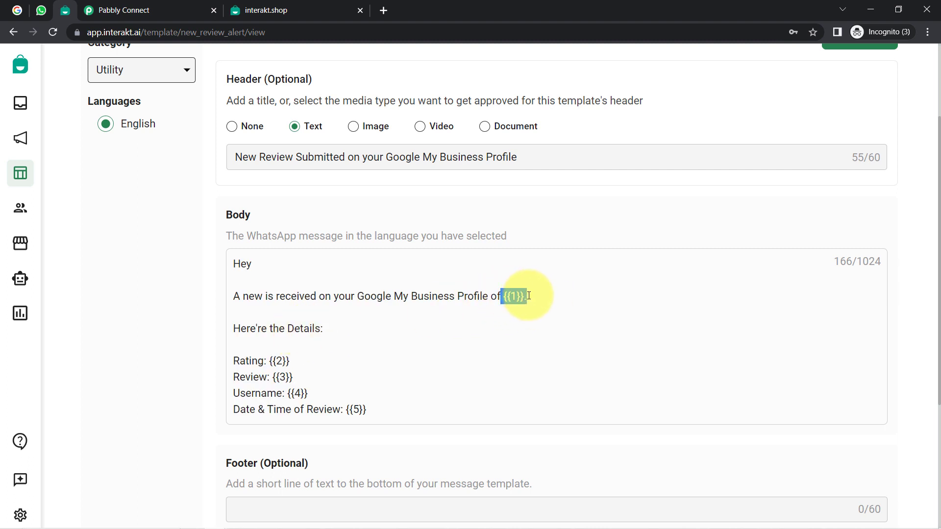
drag(269, 361, 381, 408)
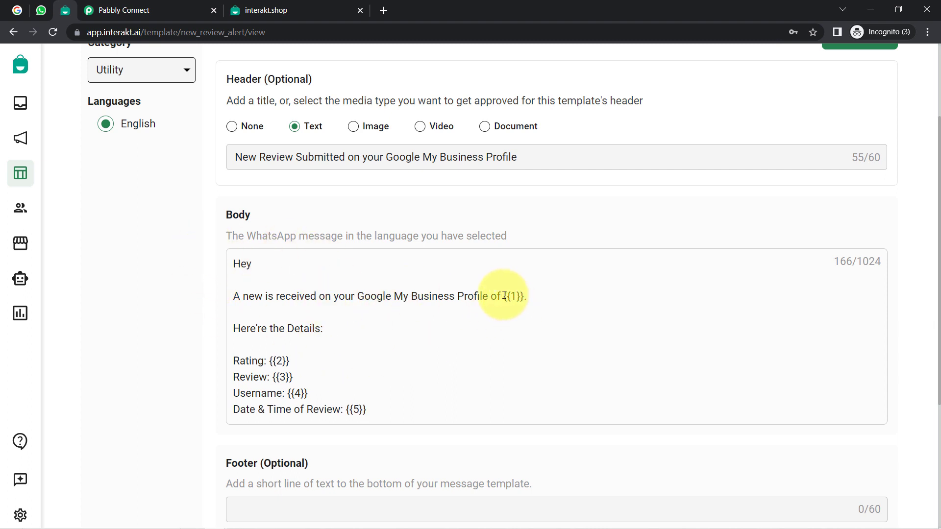
drag(504, 296, 527, 296)
drag(271, 361, 312, 382)
click(265, 378)
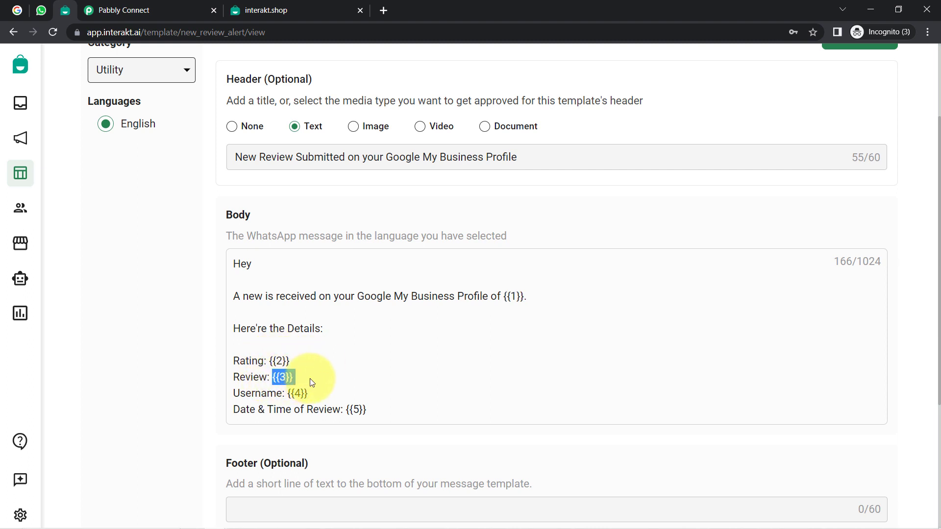
click(188, 336)
scroll(189, 337, down, 3)
scroll(188, 337, up, 4)
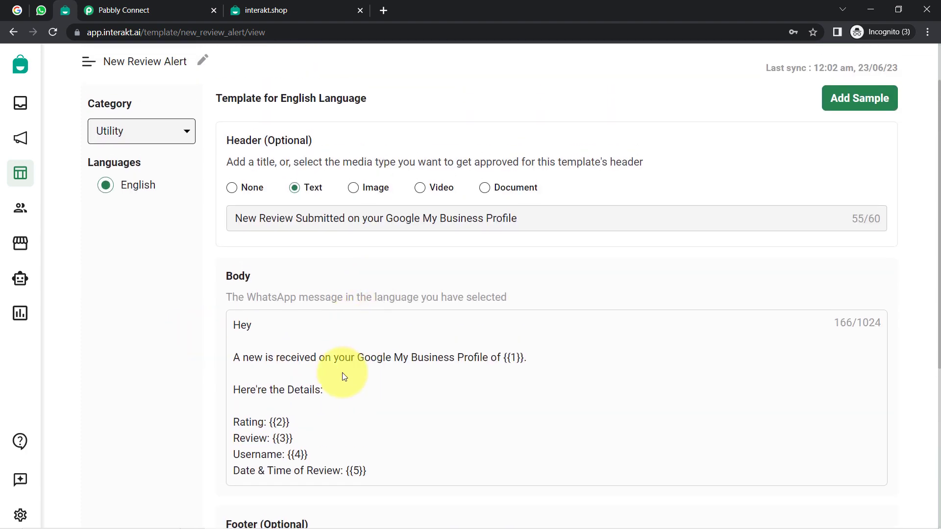
scroll(331, 291, down, 3)
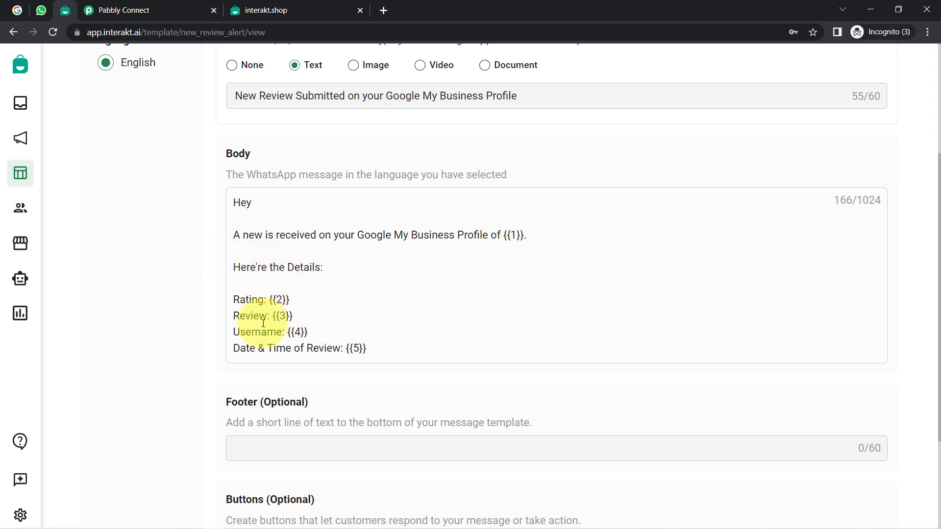
scroll(194, 389, down, 3)
drag(228, 257, 260, 303)
drag(225, 354, 283, 354)
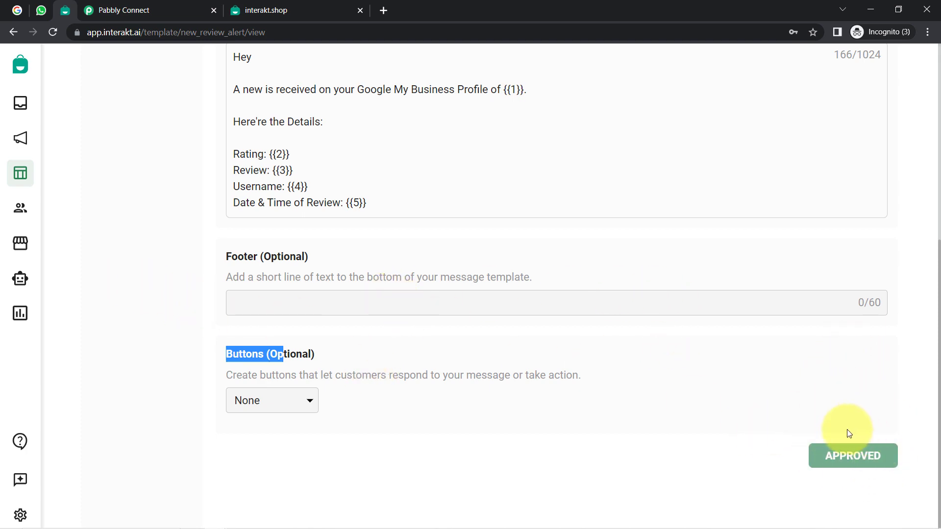
scroll(481, 254, up, 3)
scroll(484, 259, up, 3)
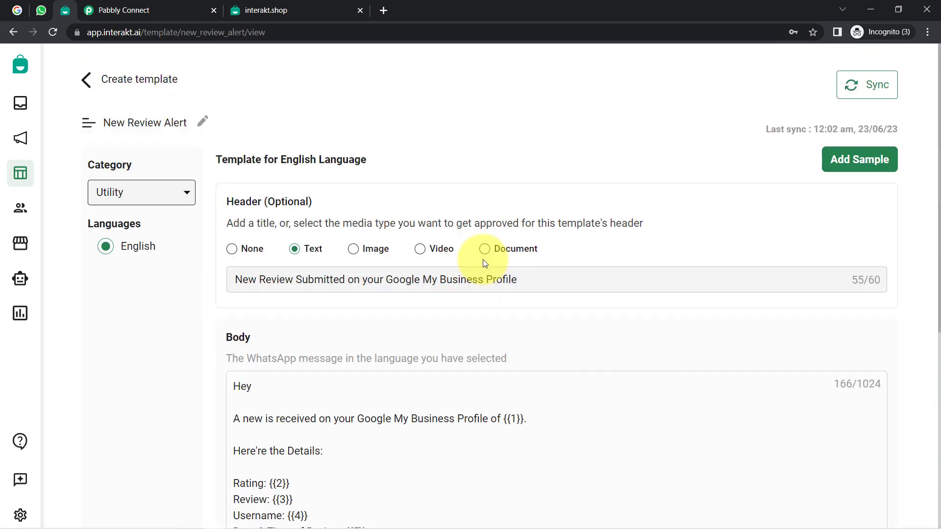
Step: Check the sample values for Rating and Review, then select new_review_alert in the address bar
click(852, 169)
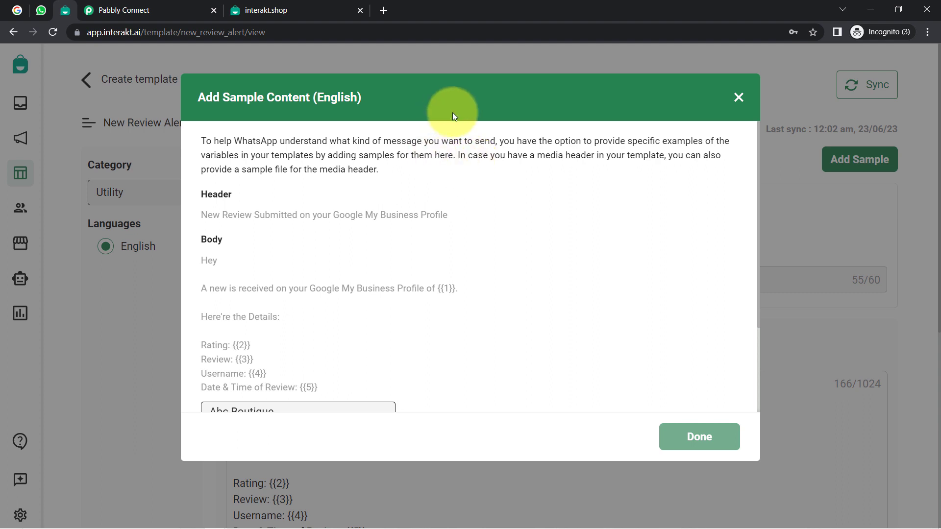
scroll(341, 203, down, 2)
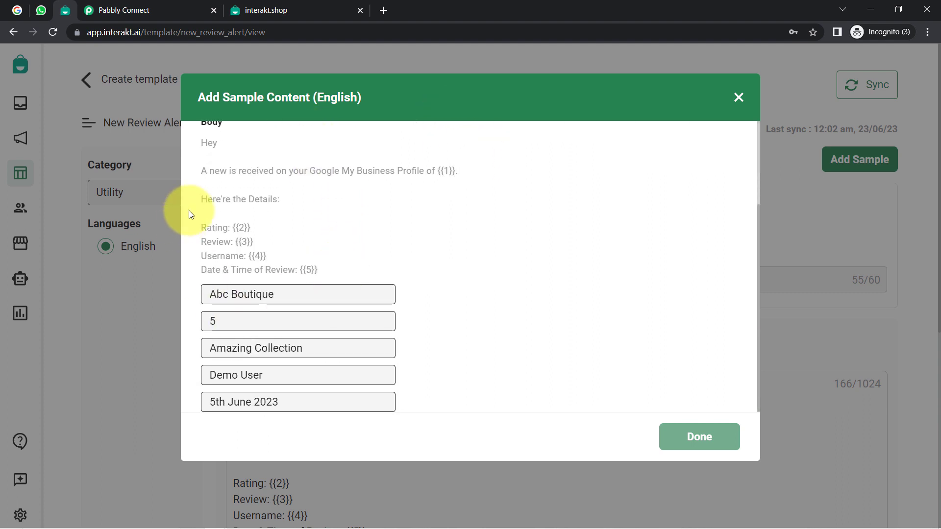
drag(227, 210, 248, 231)
click(245, 238)
double_click(246, 239)
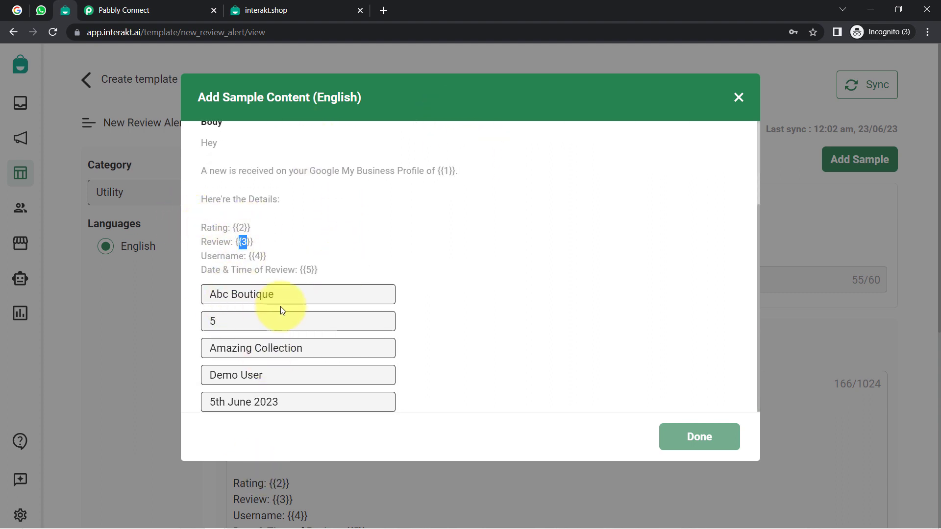
click(739, 98)
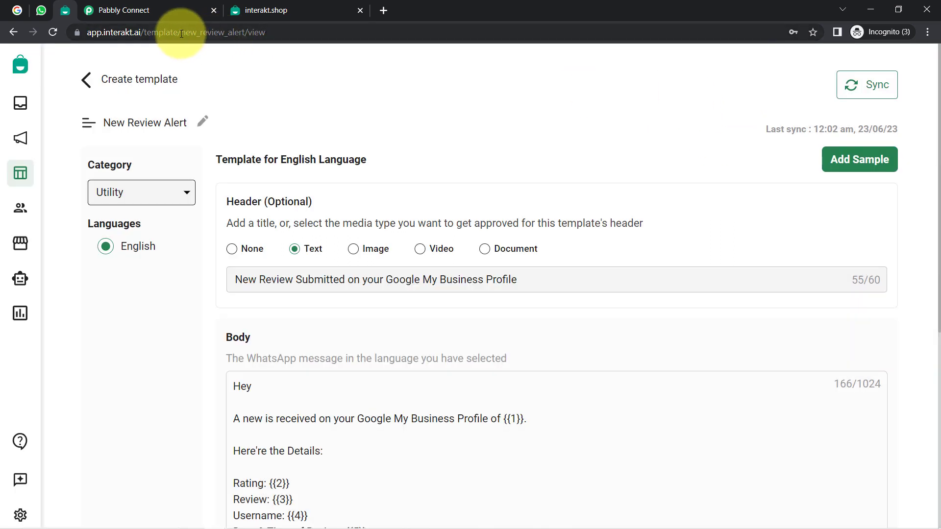
drag(181, 34, 245, 31)
key(ctrl+c)
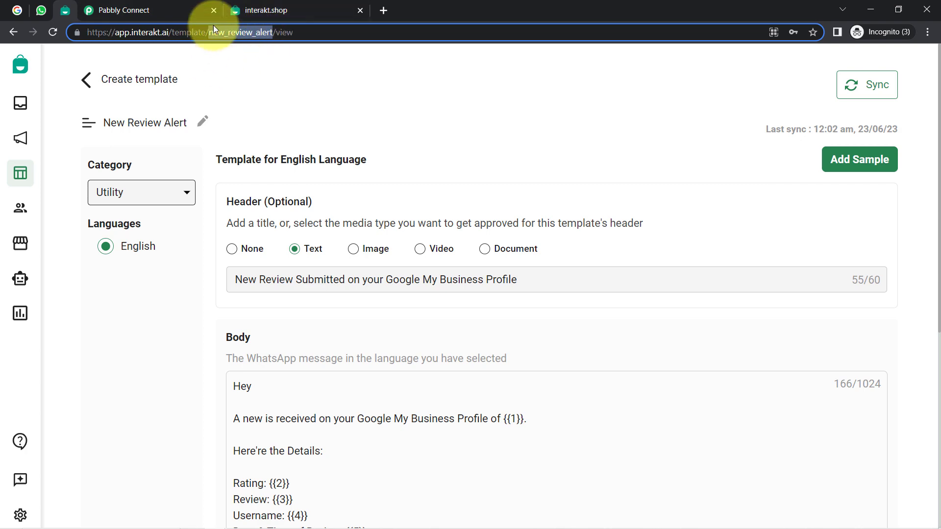
Step: Paste new_review_alert into the Interakt action's Template Code Name field in Pabbly Connect
click(150, 5)
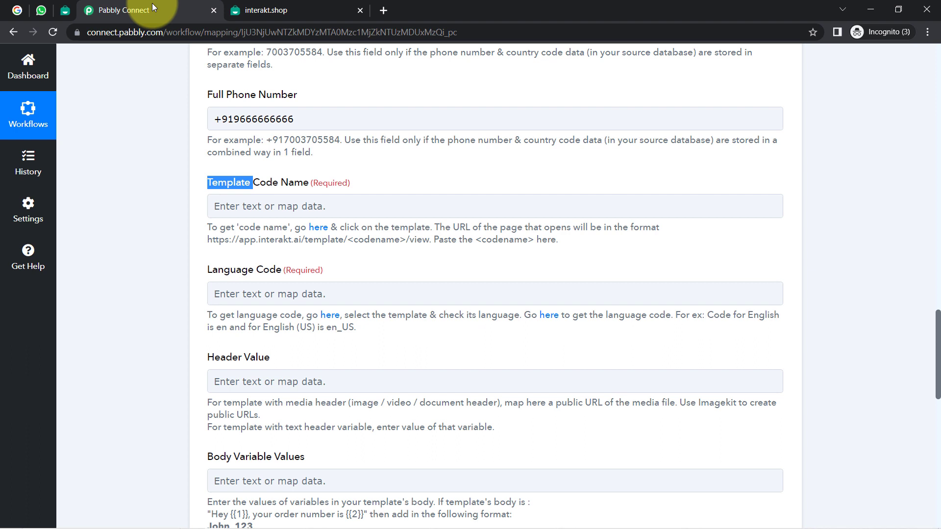
click(222, 205)
key(ctrl+v)
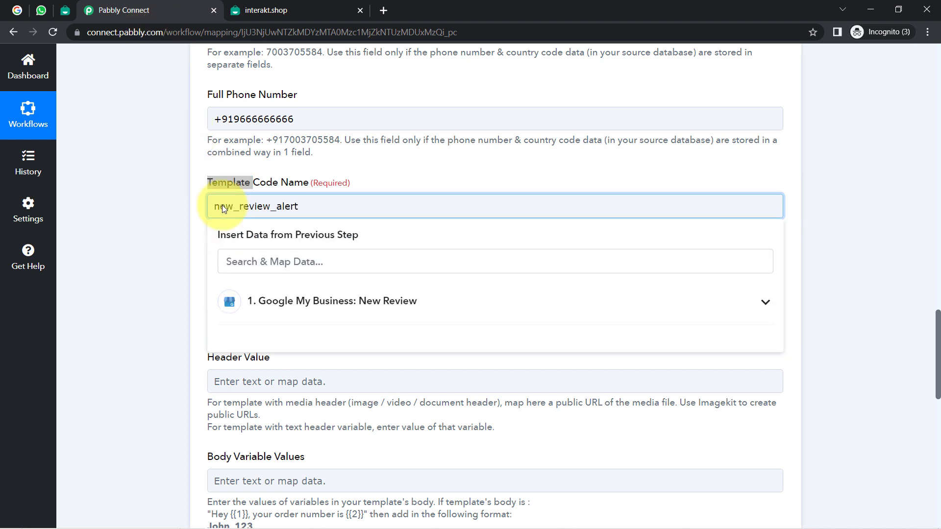
click(187, 229)
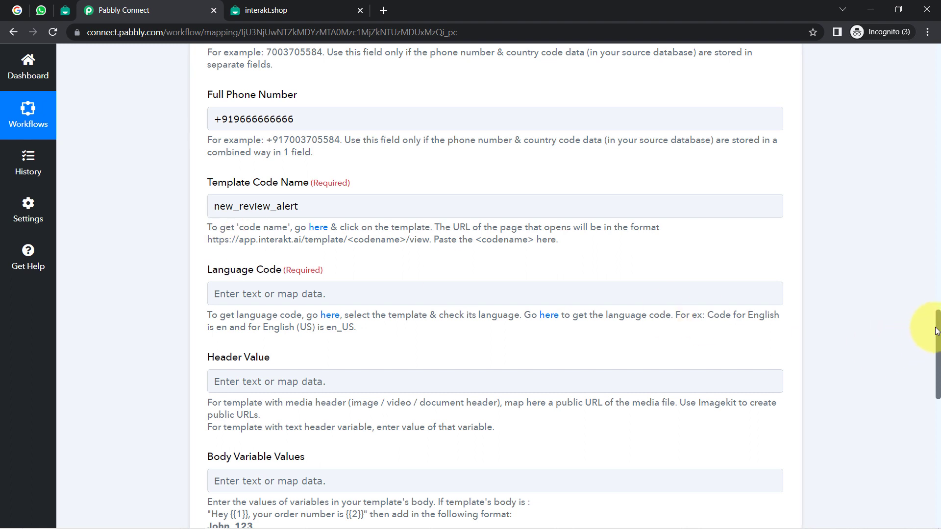
Step: Enter en as the Language Code, following the English (US) example
scroll(938, 330, down, 2)
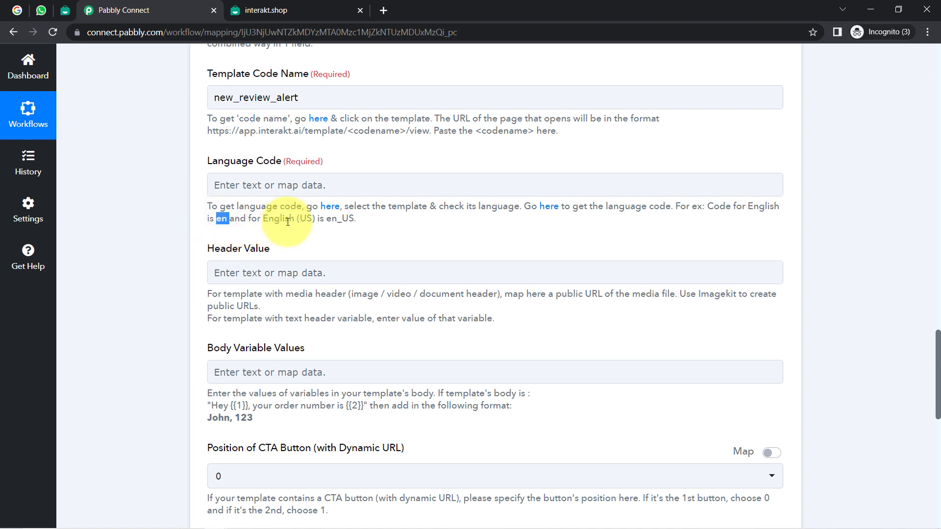
drag(290, 219, 352, 219)
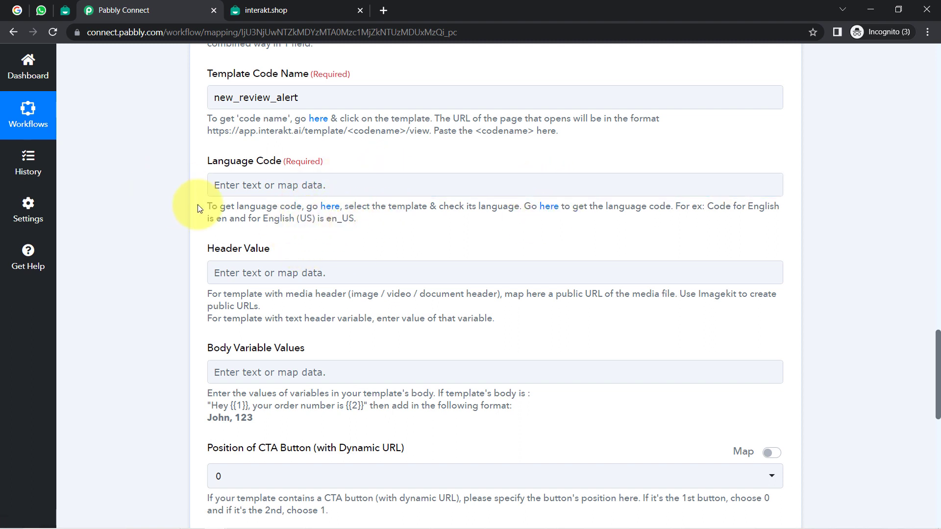
click(218, 184)
text(en)
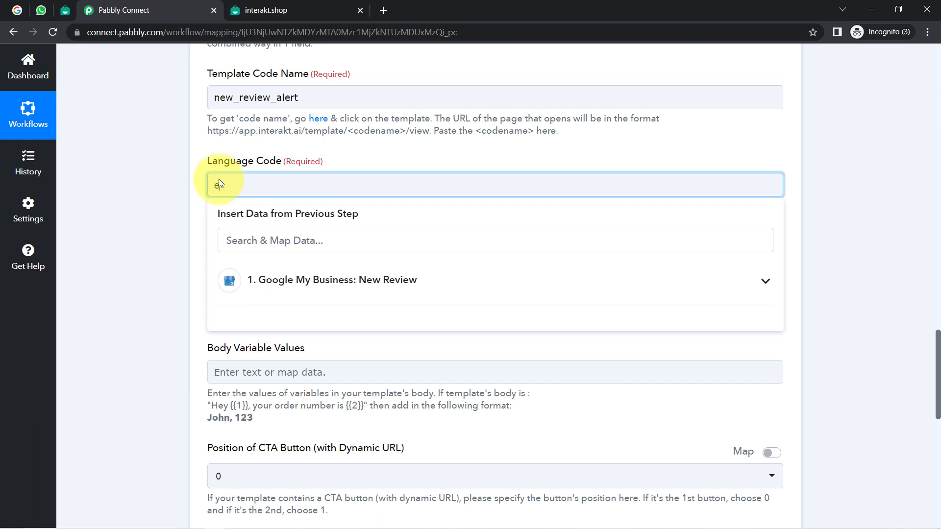
click(158, 216)
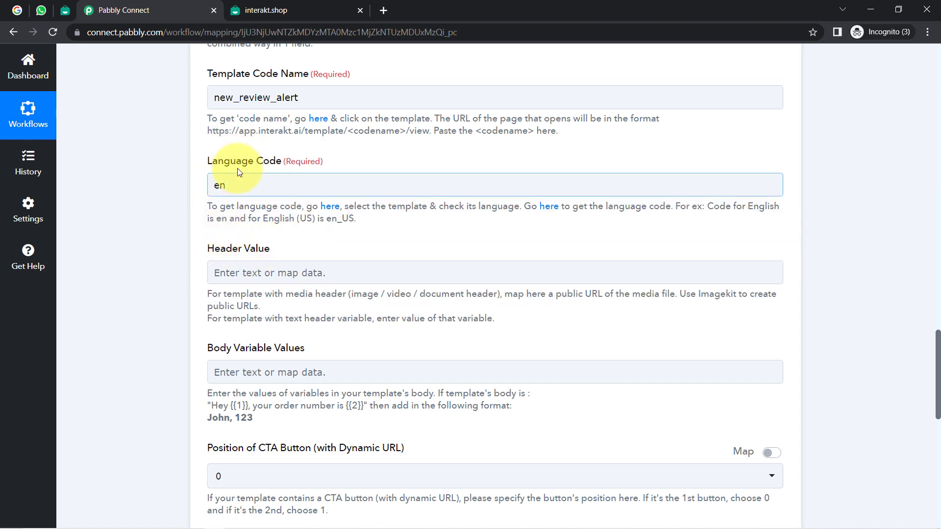
scroll(937, 342, down, 2)
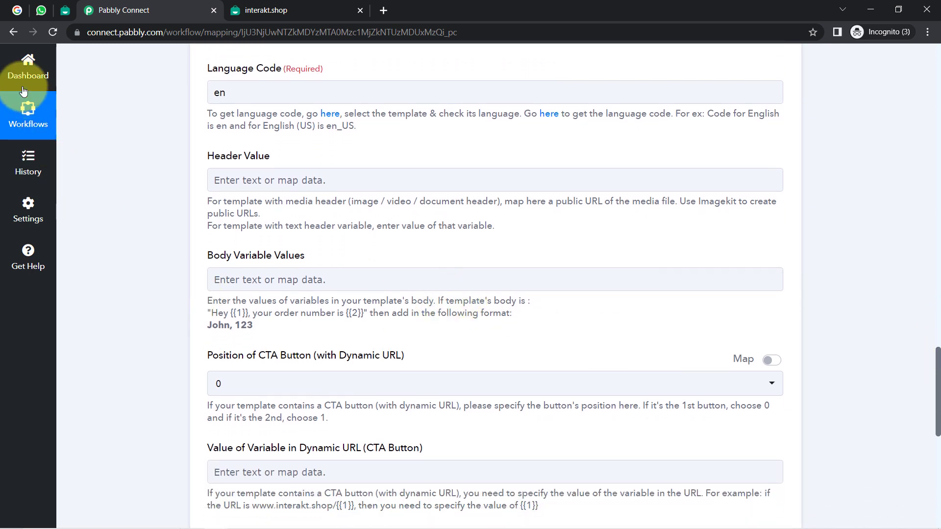
Step: Copy the Interakt header text into Header Value: 'New Review Submitted on your Google My Business Profile'
click(60, 14)
triple_click(281, 276)
key(ctrl+c)
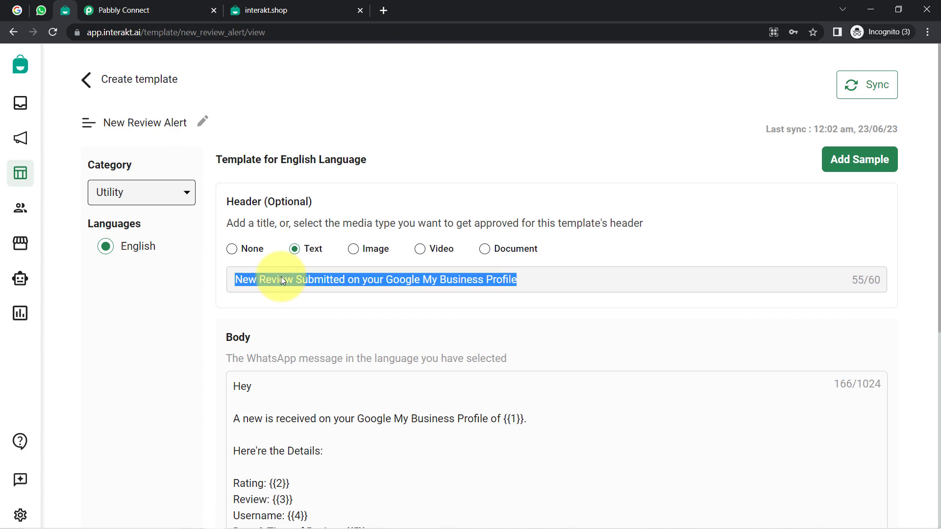
click(128, 10)
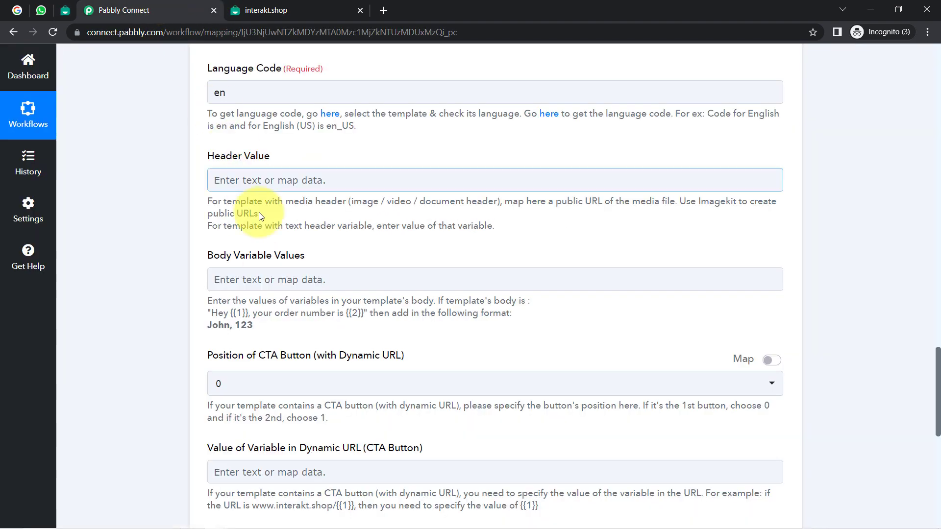
click(211, 178)
key(ctrl+v)
click(156, 217)
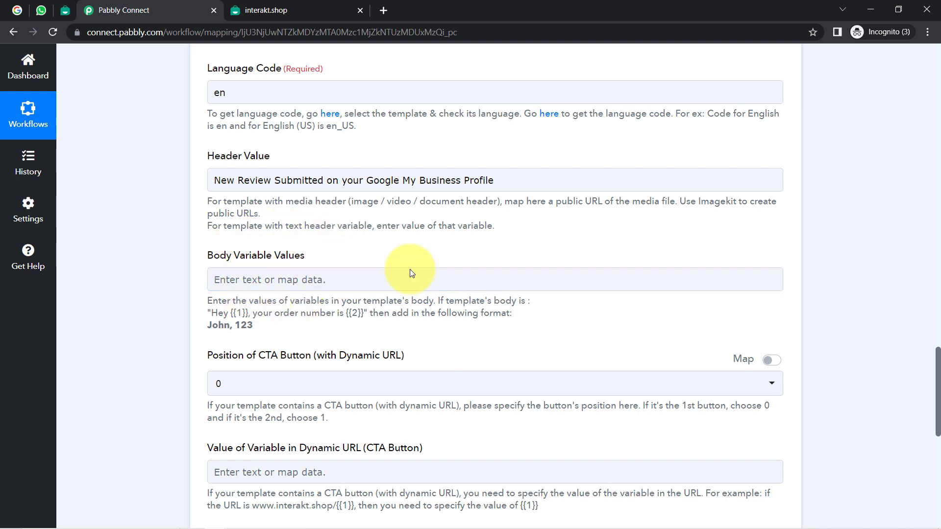
drag(939, 364, 938, 381)
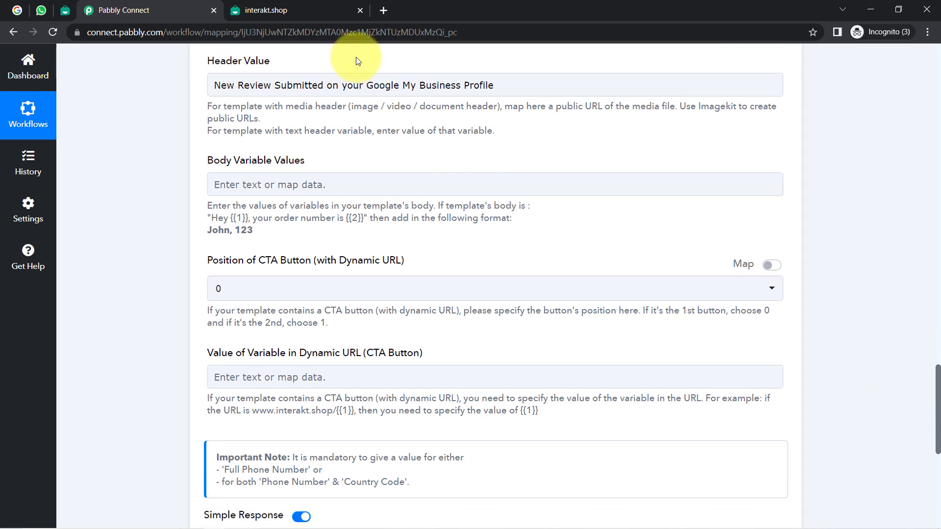
click(69, 11)
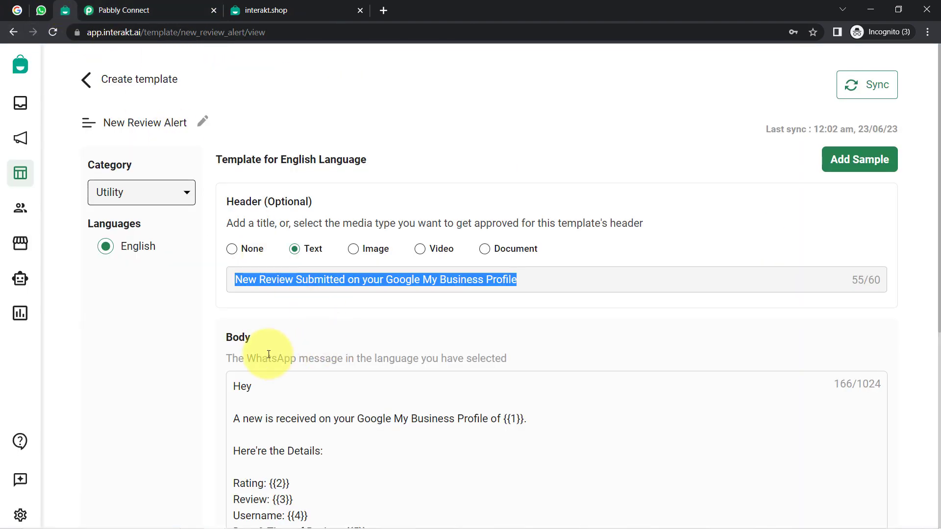
Step: Compare the template body's numbered placeholders with Pabbly's {{1}}, {{2}} example body-values format
scroll(169, 351, down, 2)
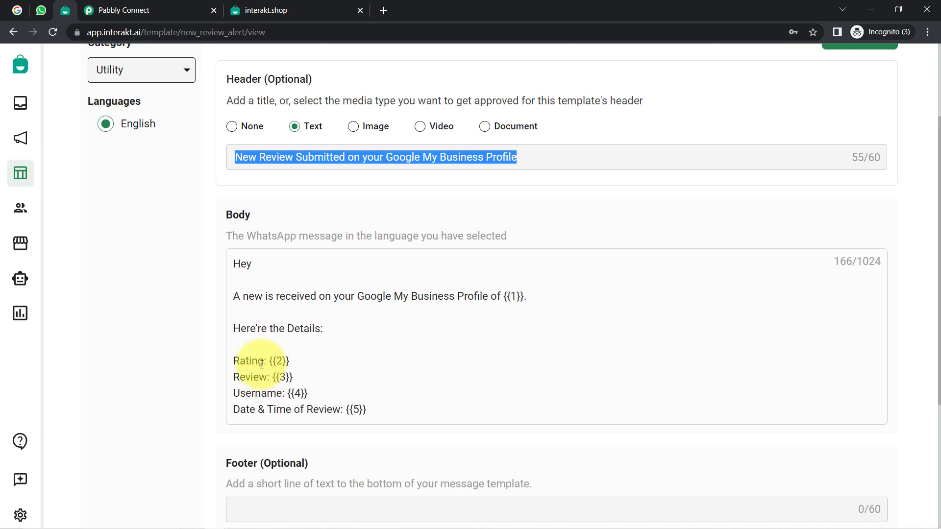
drag(260, 376, 234, 409)
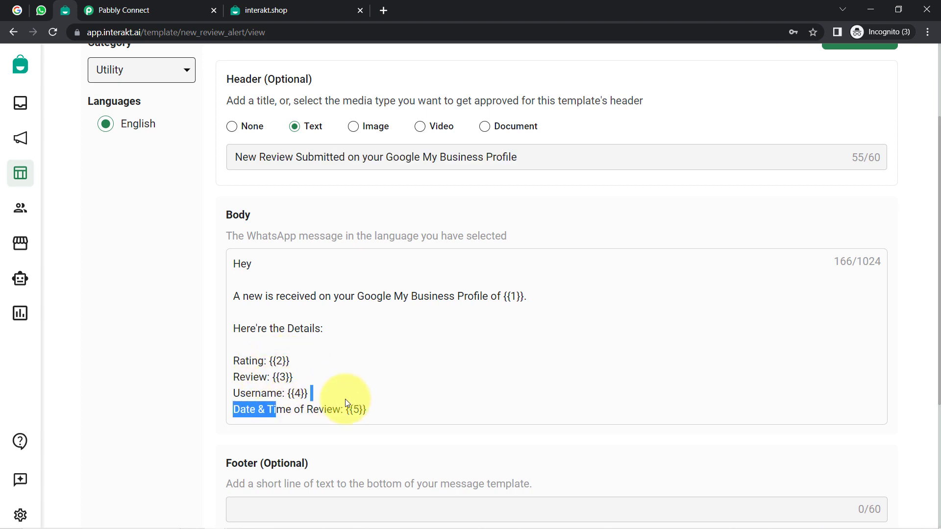
click(114, 10)
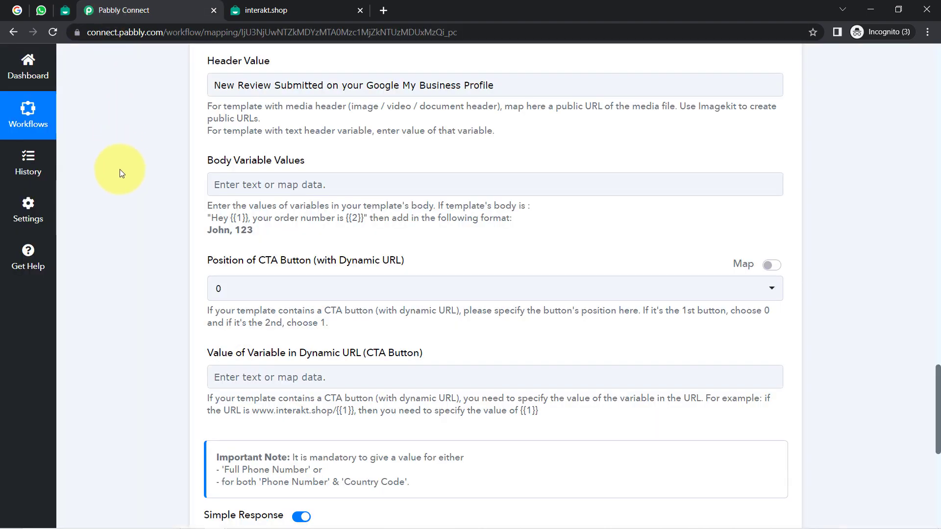
shift+click(250, 230)
click(234, 219)
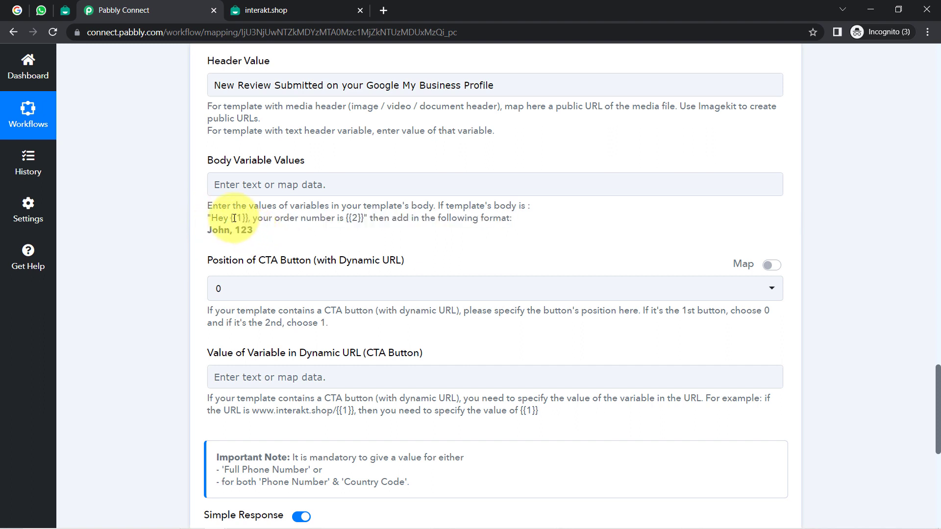
drag(230, 218, 251, 219)
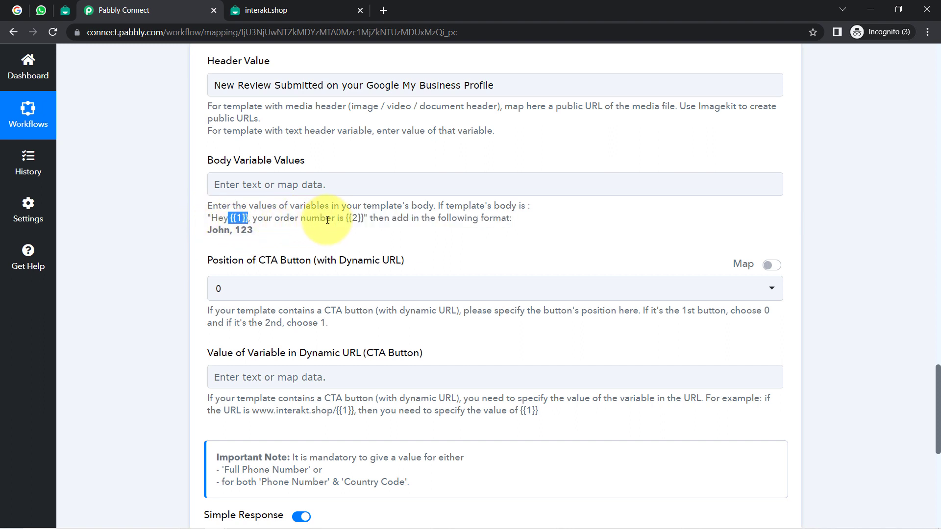
drag(335, 218, 371, 220)
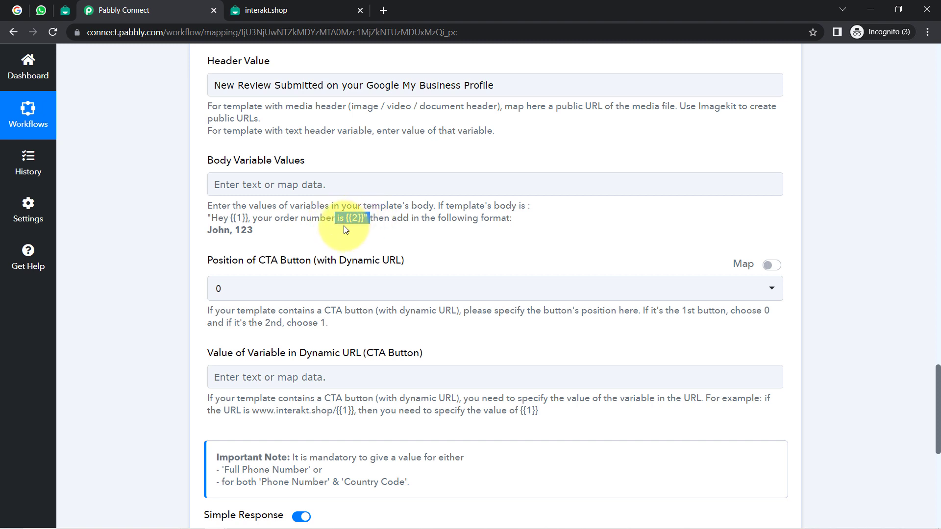
double_click(218, 230)
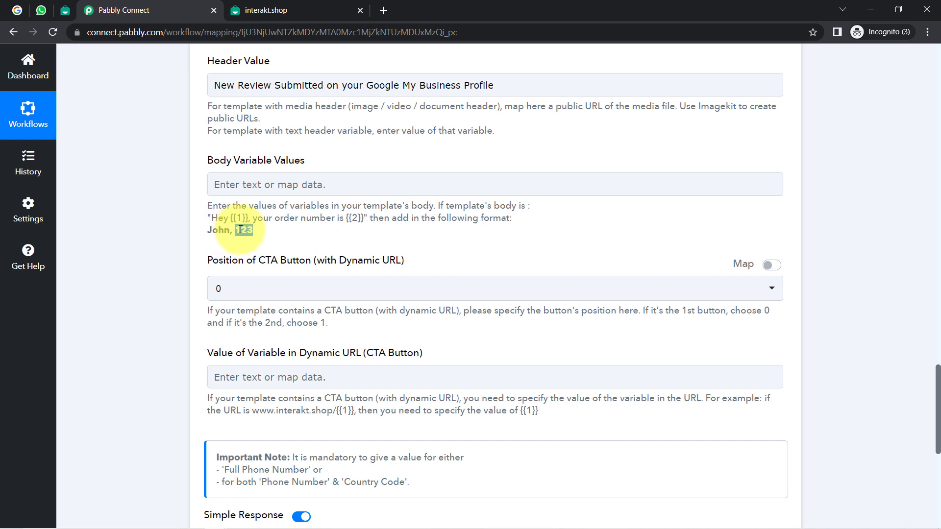
Step: Recheck the {{1}} business-profile placeholder in Interakt and place the cursor in Body Variable Values
click(185, 175)
click(65, 10)
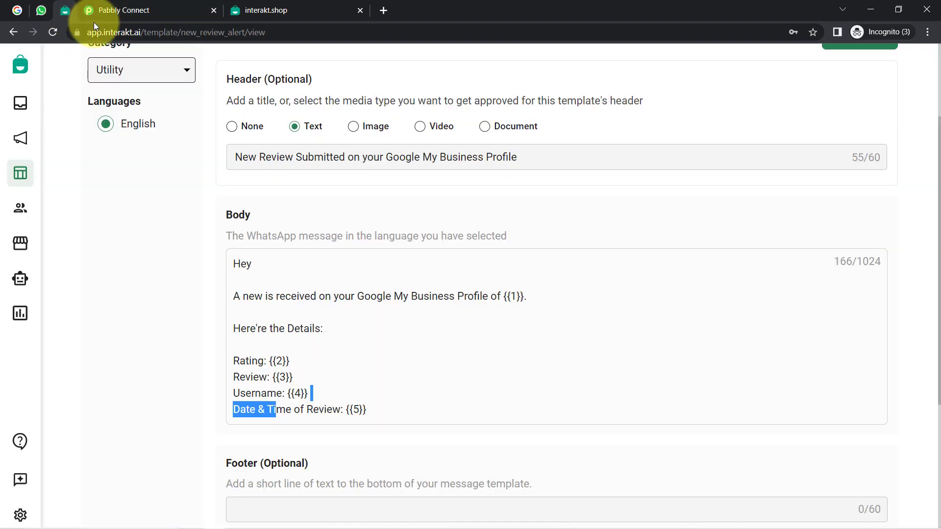
drag(489, 297, 529, 301)
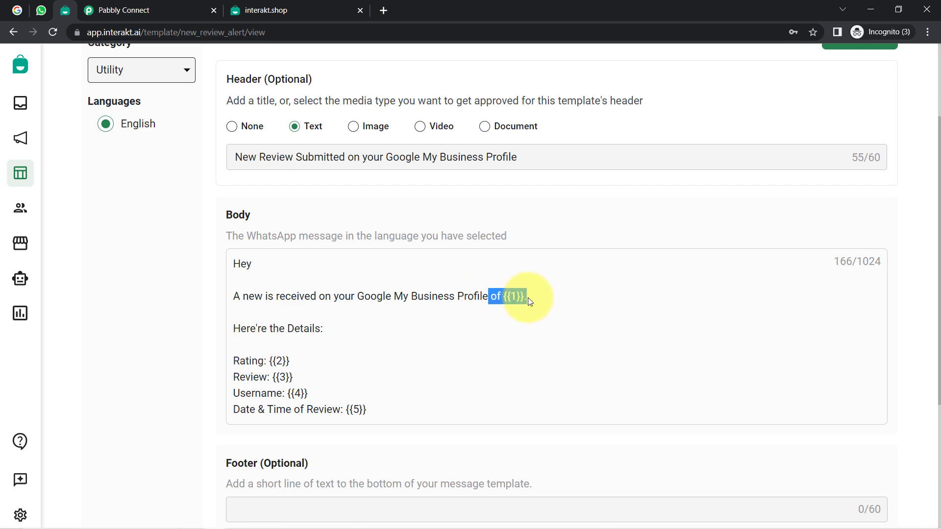
click(104, 11)
click(234, 190)
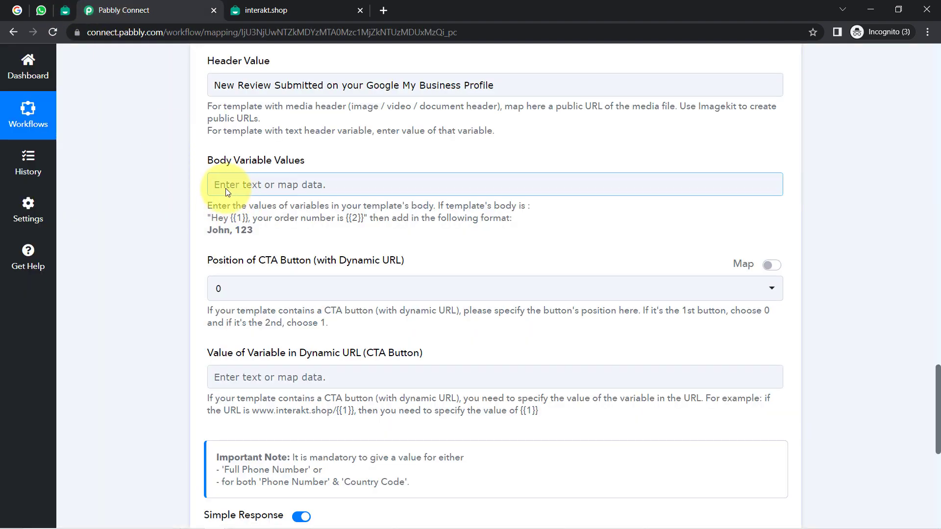
Step: Type 'Parampara Boutique,' as the first entry in Body Variable Values
click(225, 188)
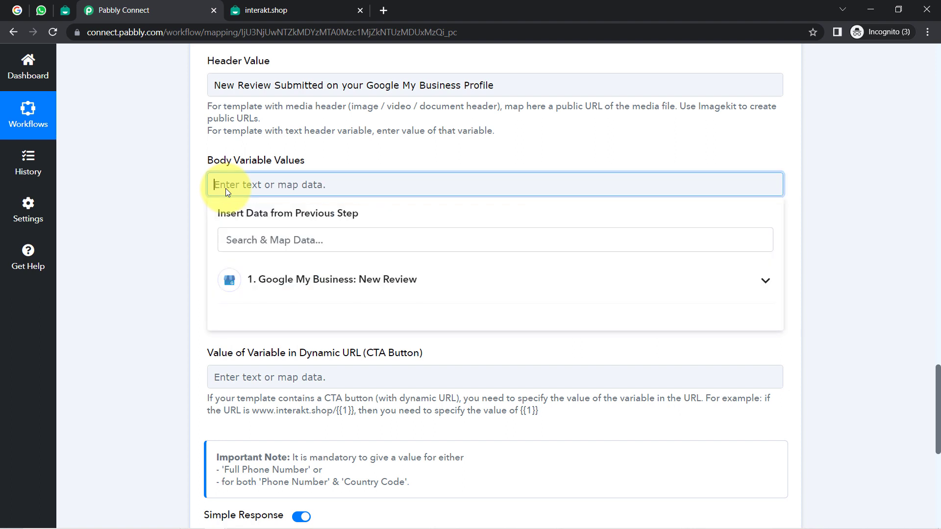
text(Par)
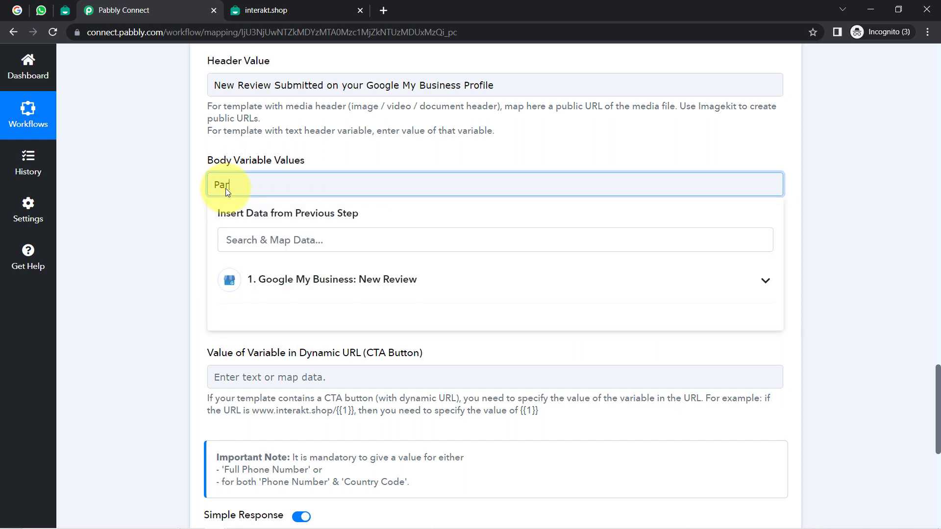
text(ampara Boutiquem)
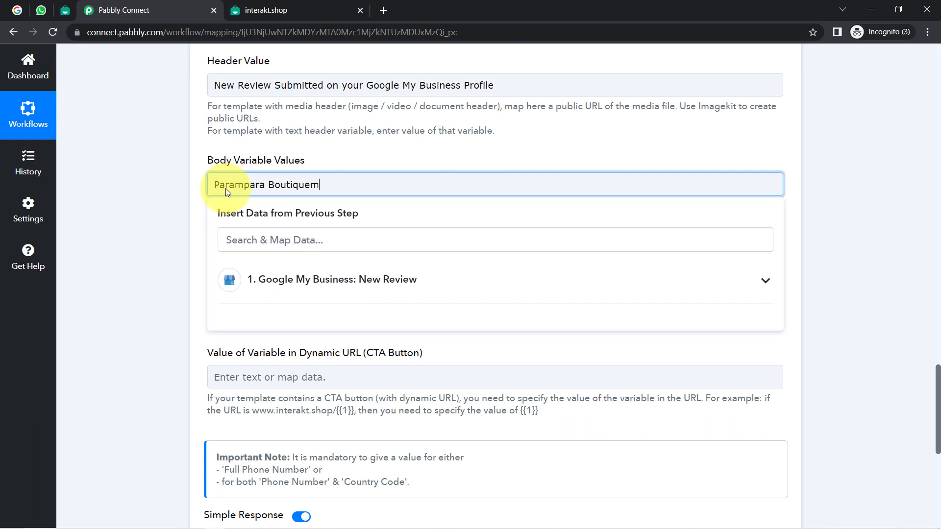
key(BackSpace)
text(,)
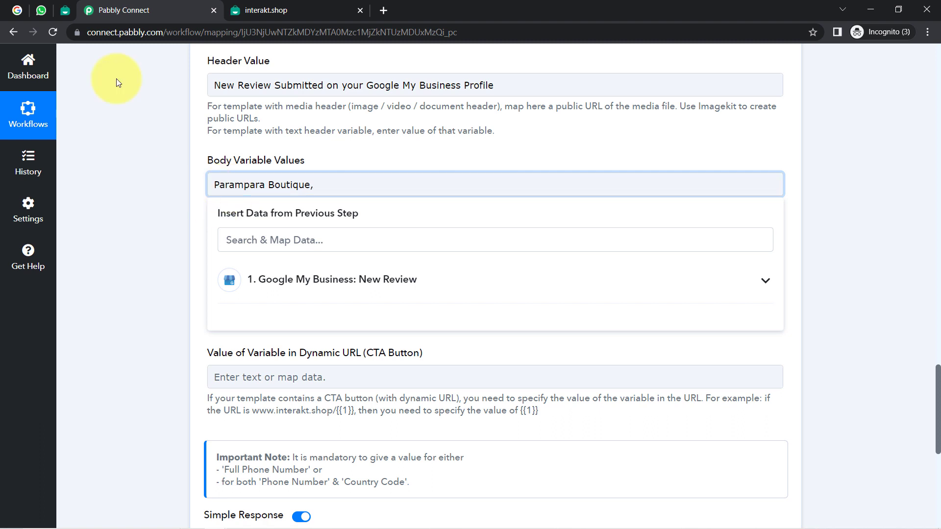
Step: Review the Rating and remaining review-detail placeholders in the Interakt template body
click(65, 10)
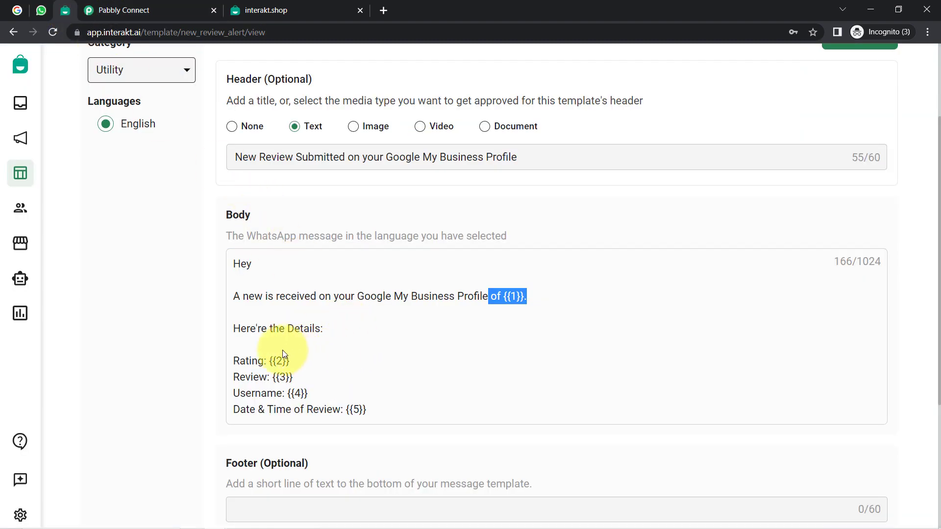
drag(246, 360, 276, 361)
click(270, 379)
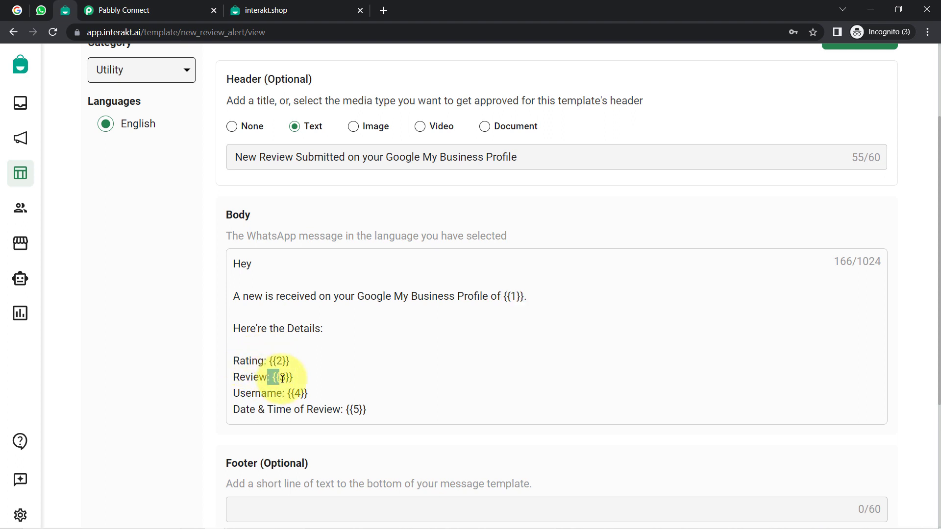
drag(267, 393, 307, 410)
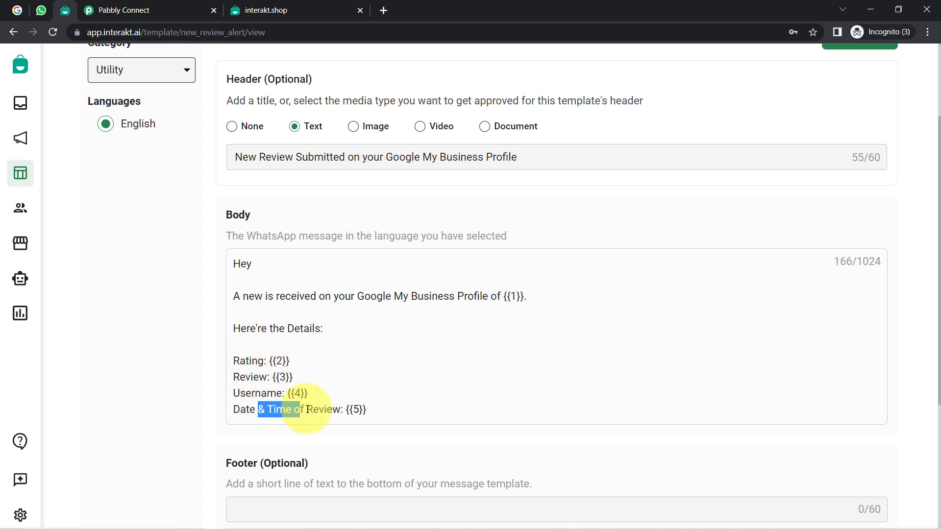
click(147, 11)
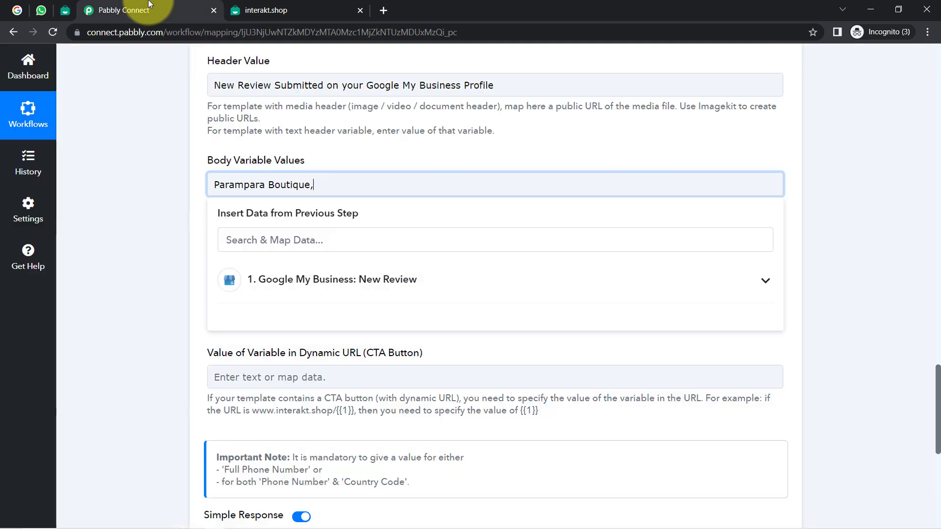
scroll(142, 189, up, 10)
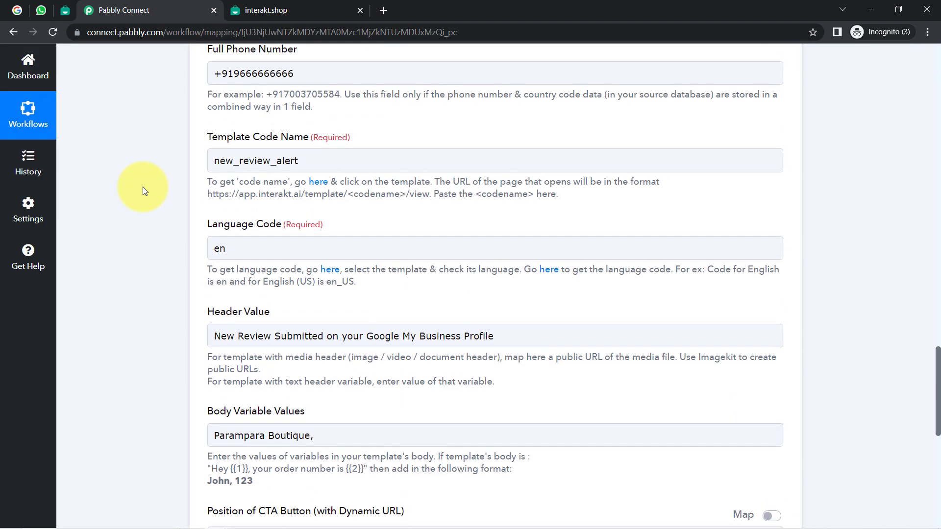
scroll(151, 203, up, 7)
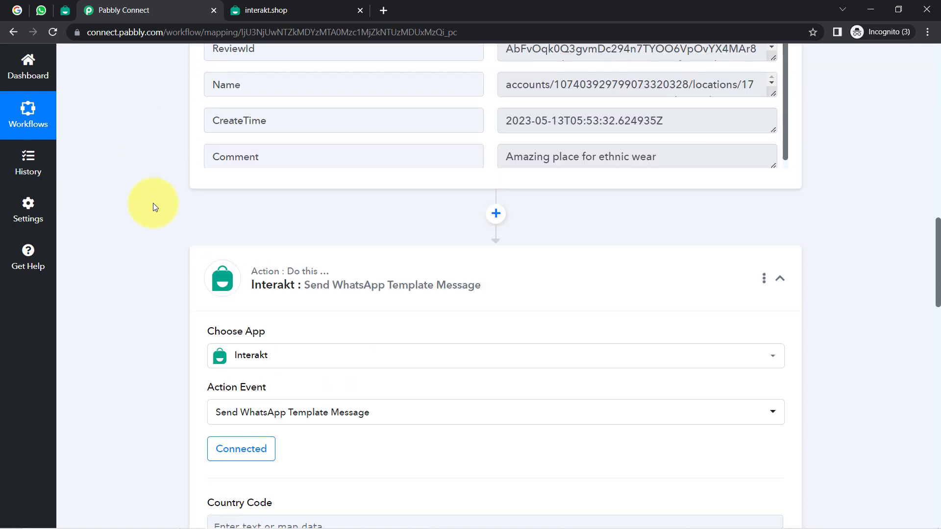
scroll(721, 216, down, 5)
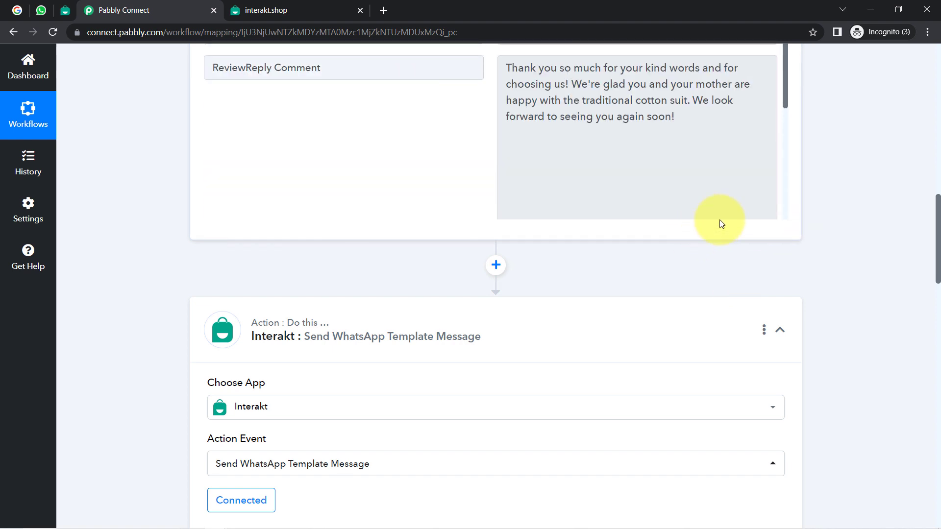
scroll(939, 190, up, 1)
drag(938, 190, 931, 163)
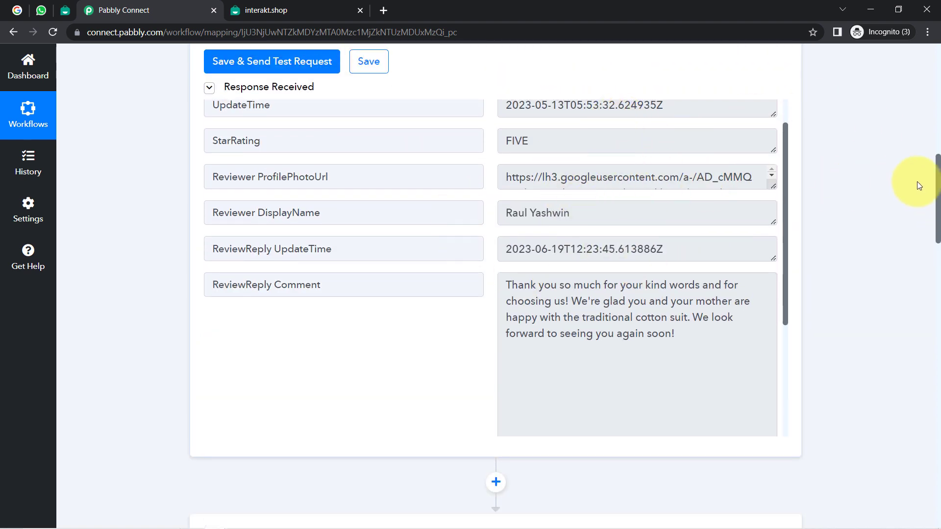
drag(938, 185, 590, 328)
Step: Map the review's StarRating and Comment as the second and third body values, comma-separated
click(326, 182)
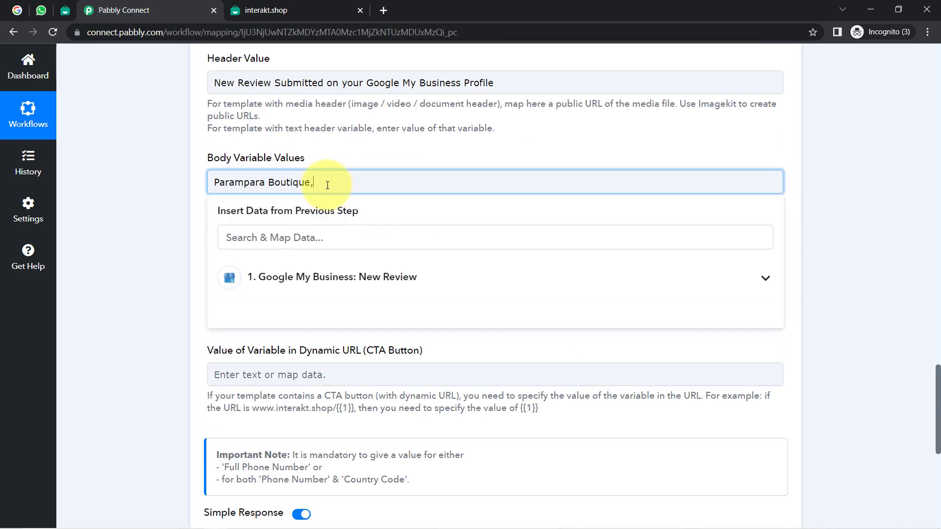
click(370, 278)
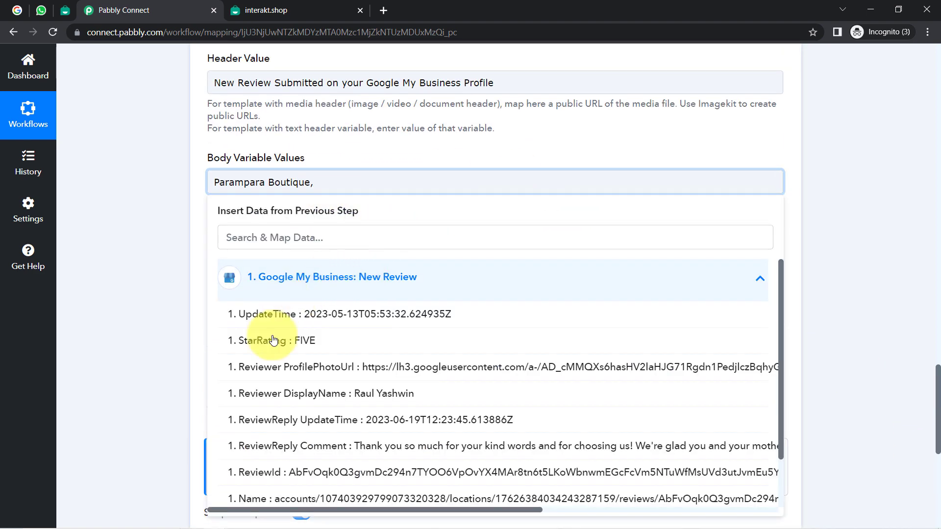
click(290, 343)
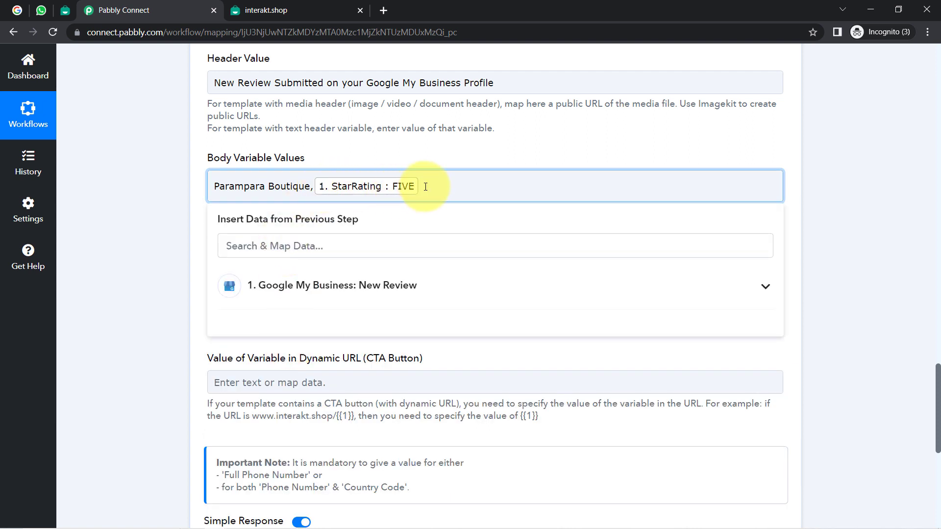
text(,)
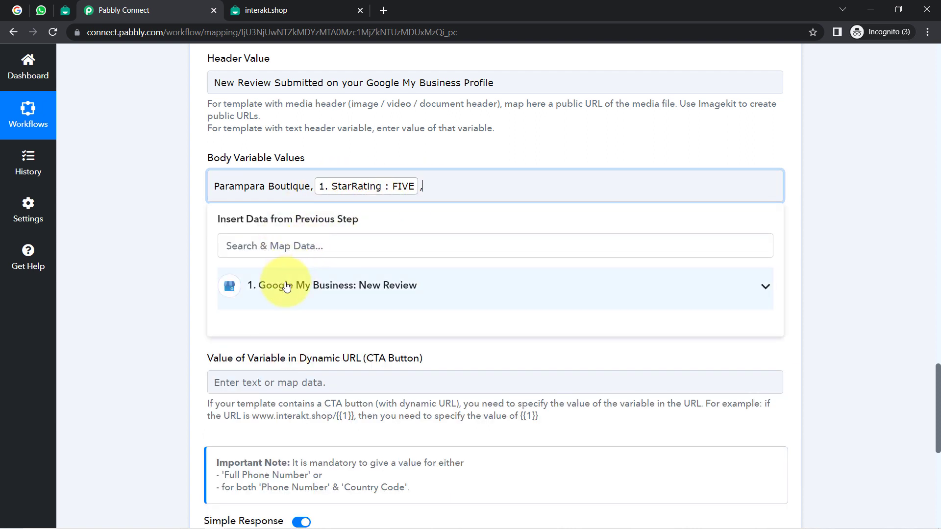
click(288, 285)
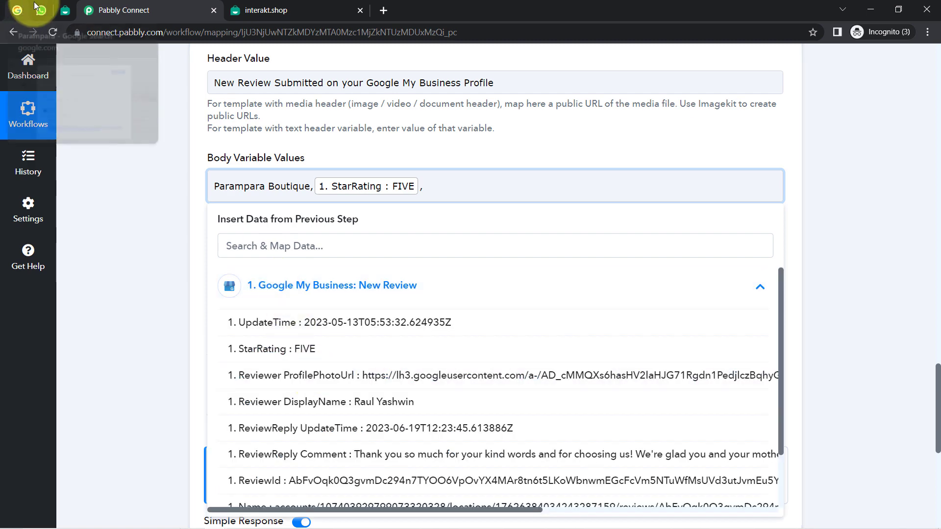
click(66, 9)
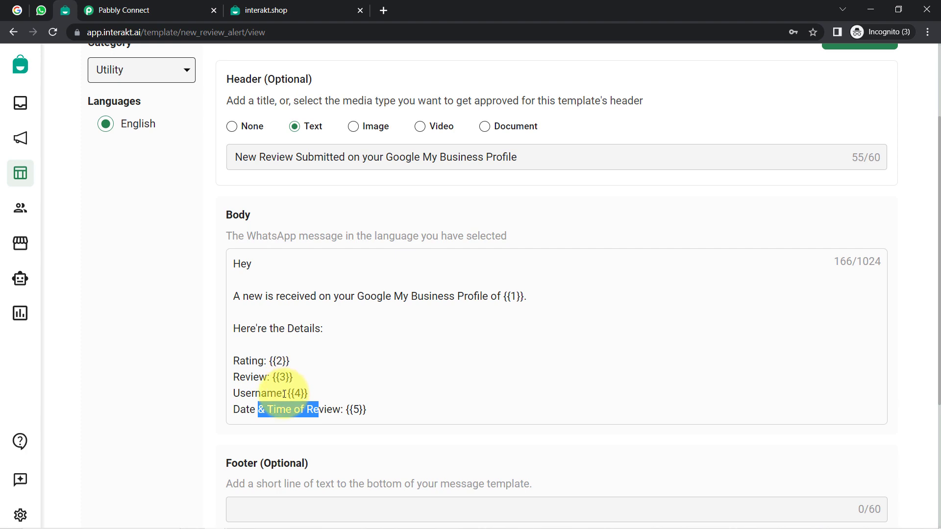
click(282, 3)
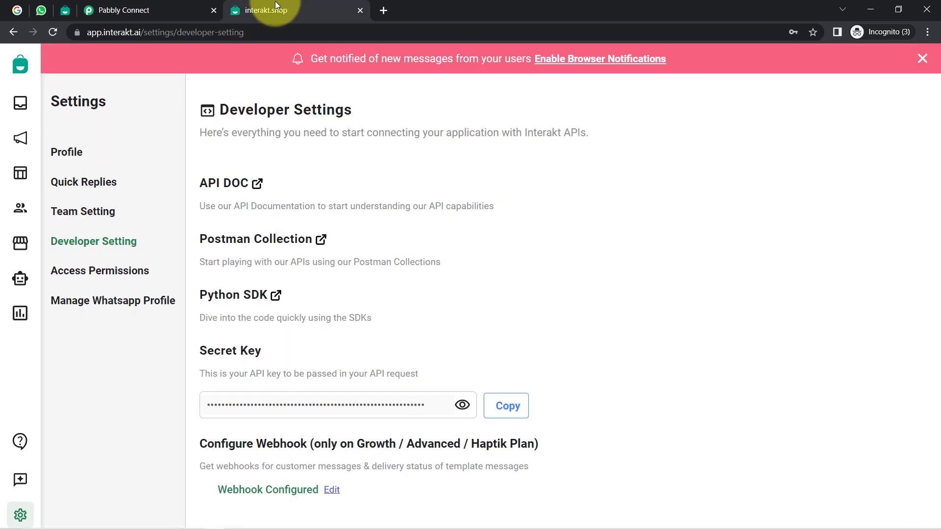
click(175, 4)
scroll(356, 406, down, 6)
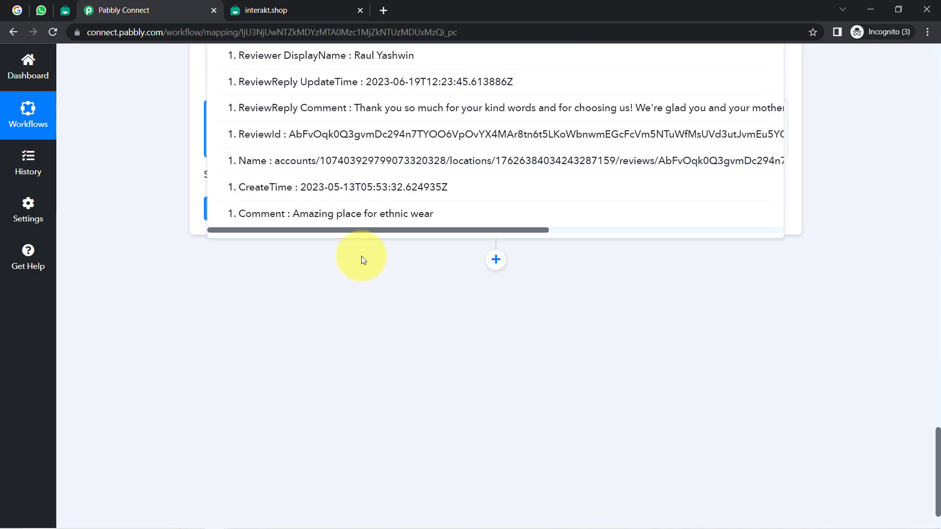
click(349, 215)
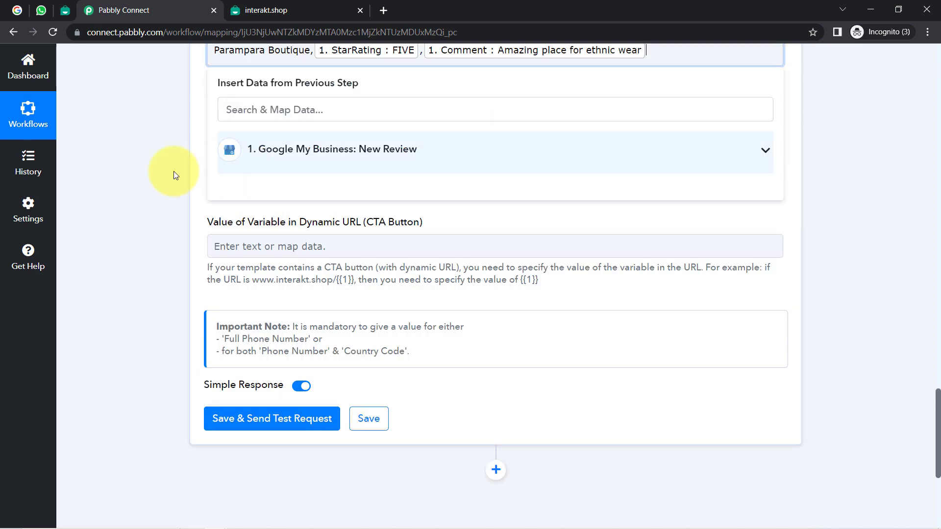
scroll(140, 205, up, 1)
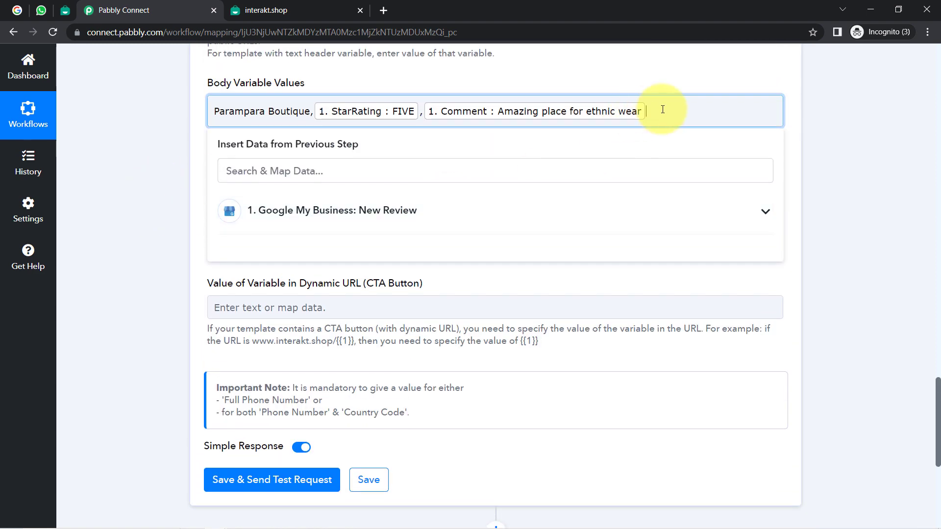
Step: Add Reviewer DisplayName and CreateTime (found by searching 'cre') as the final body values
click(385, 212)
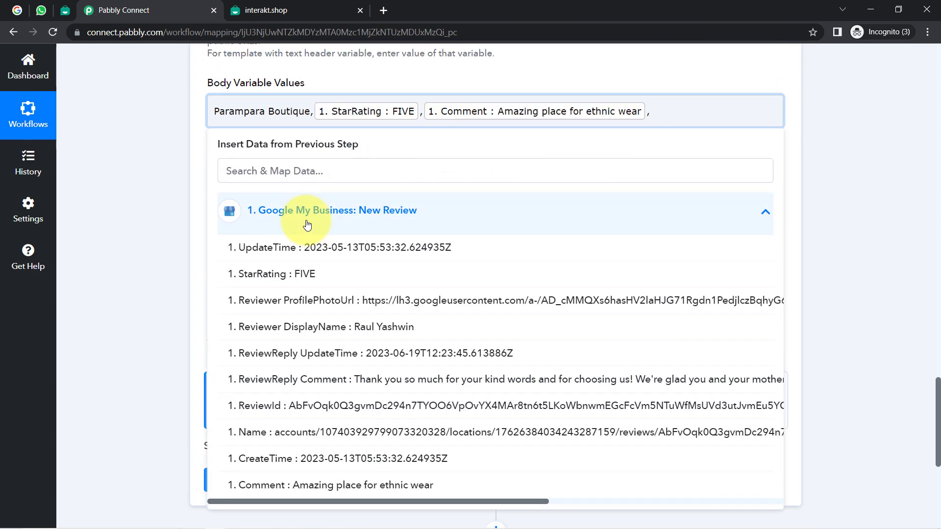
click(361, 327)
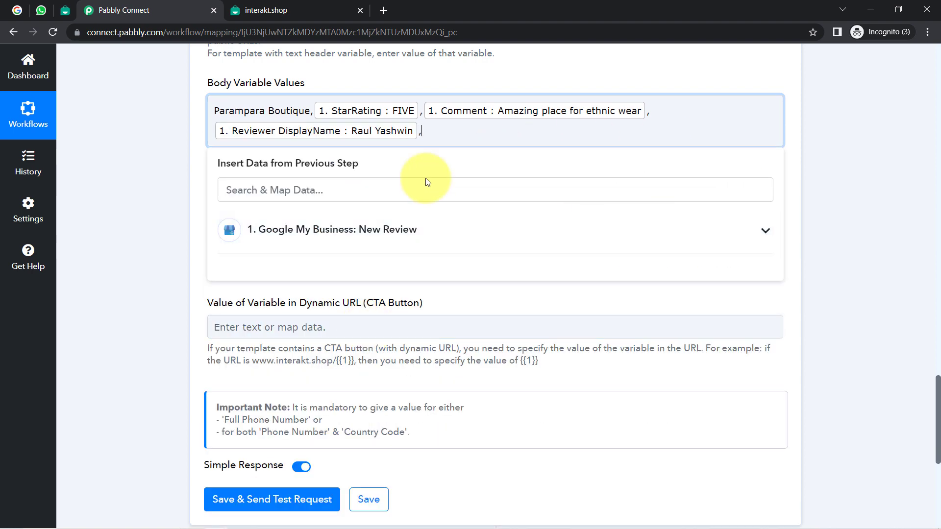
click(325, 225)
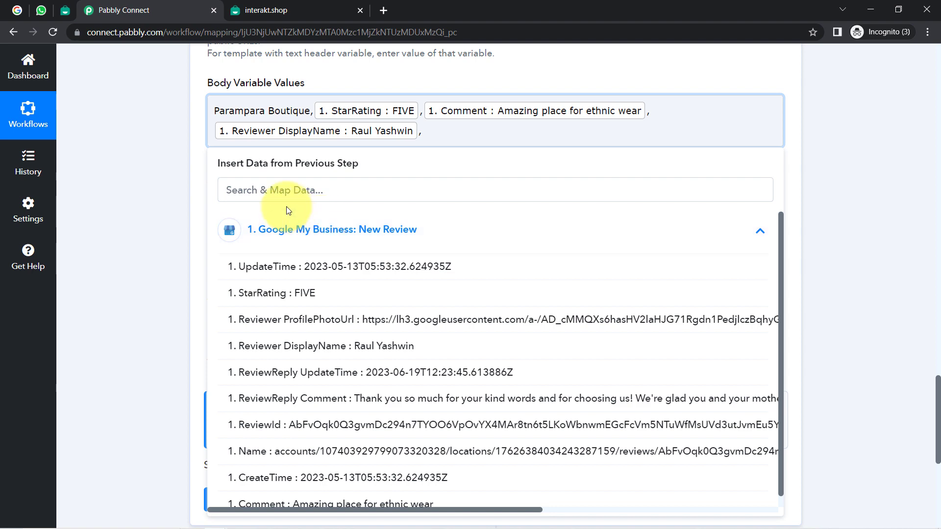
text(cre)
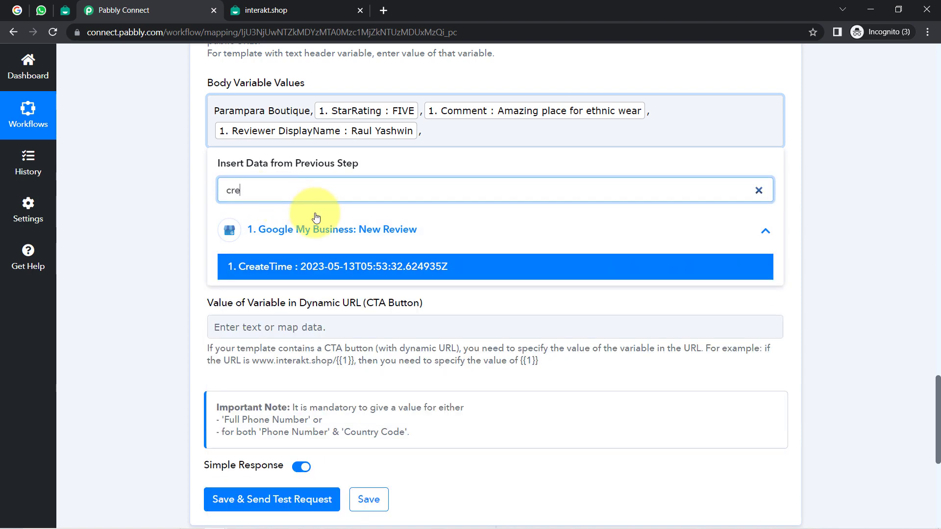
click(321, 268)
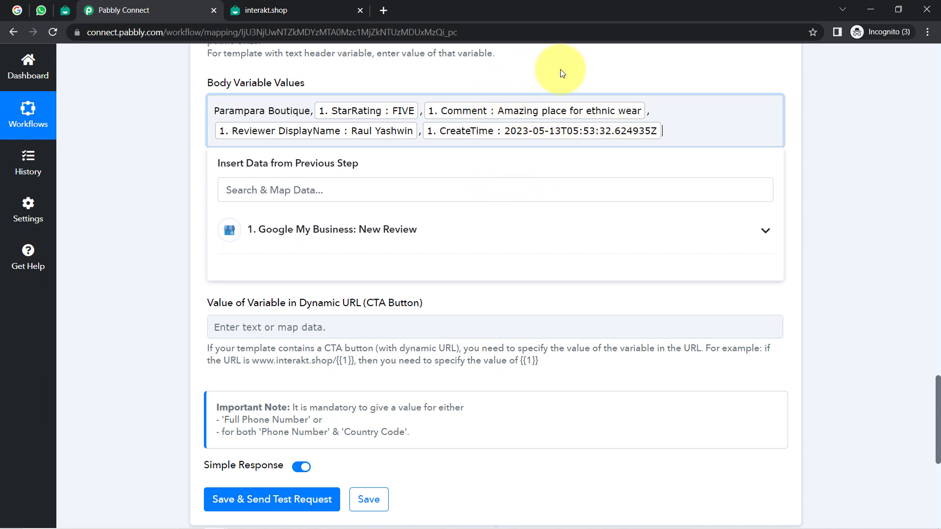
click(128, 230)
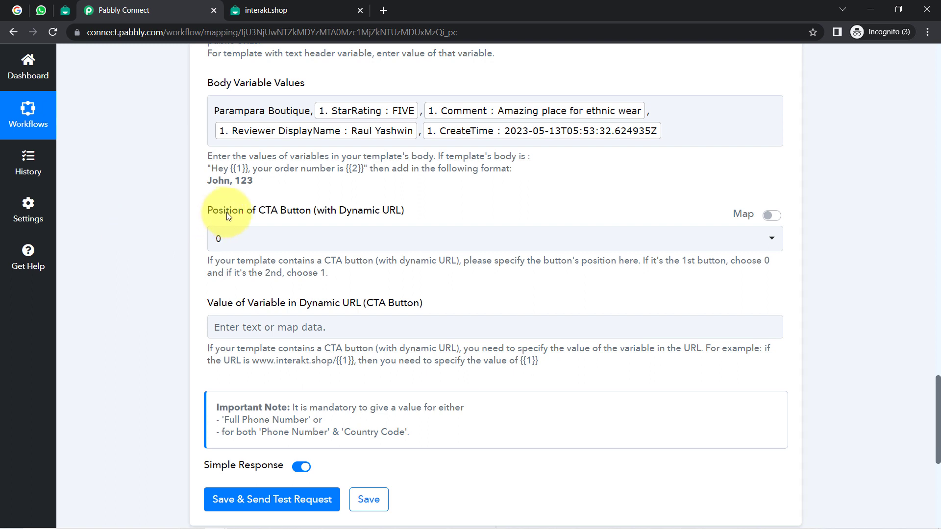
drag(252, 212, 317, 216)
drag(304, 304, 378, 305)
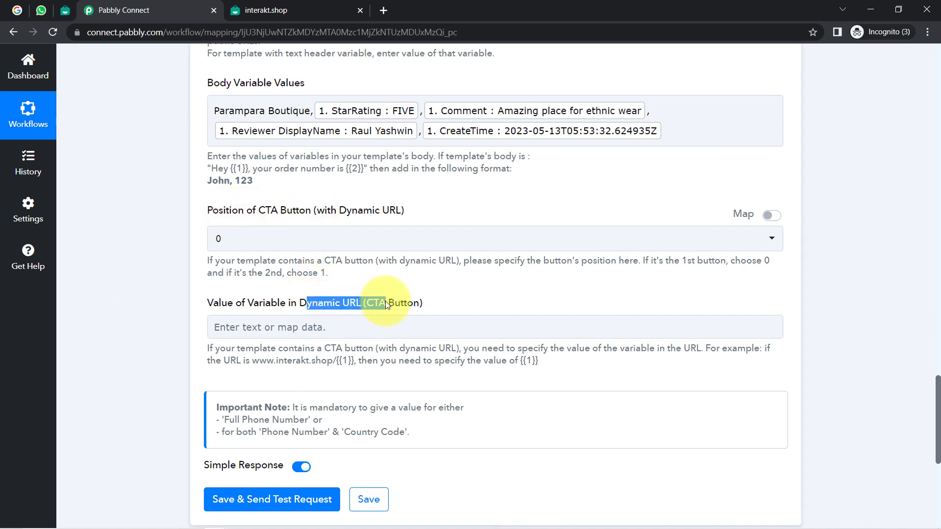
click(211, 240)
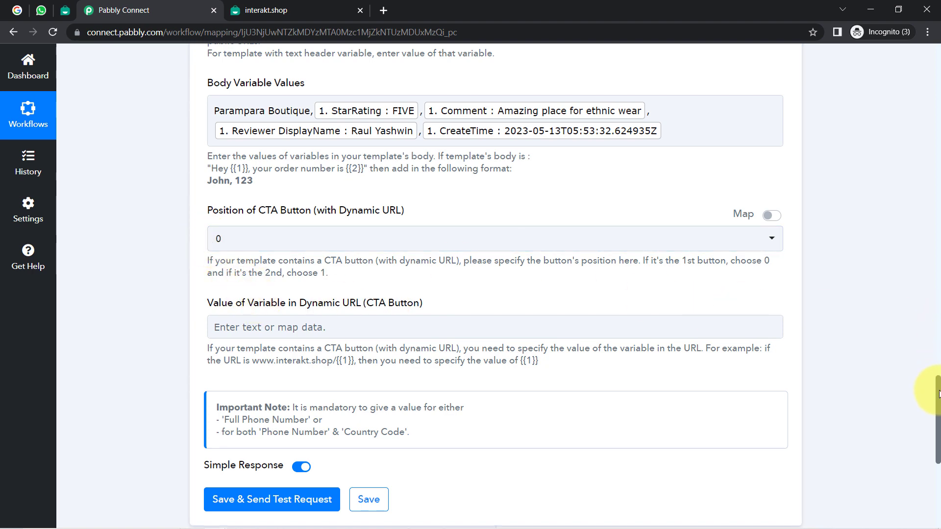
drag(938, 393, 900, 312)
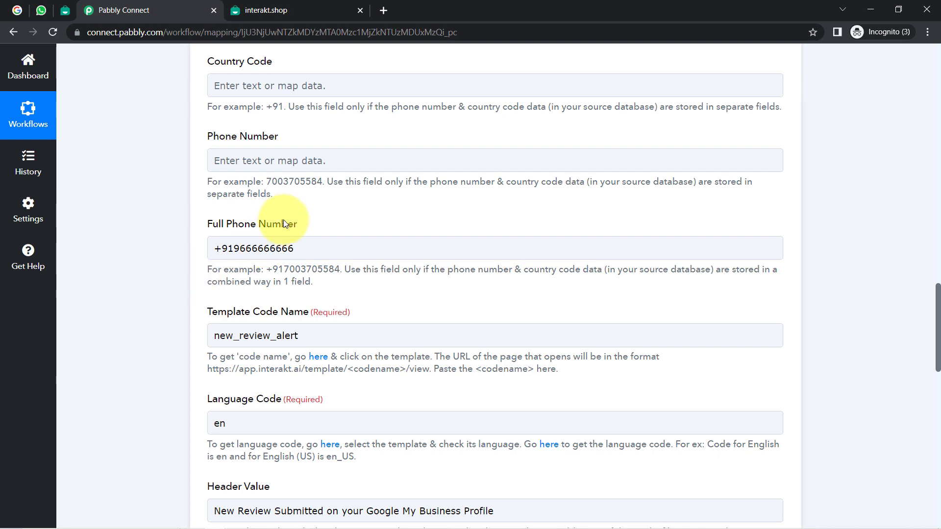
Step: Delete the earlier Interakt alert chat in WhatsApp Web, confirming both prompts, then go back to Pabbly
click(43, 10)
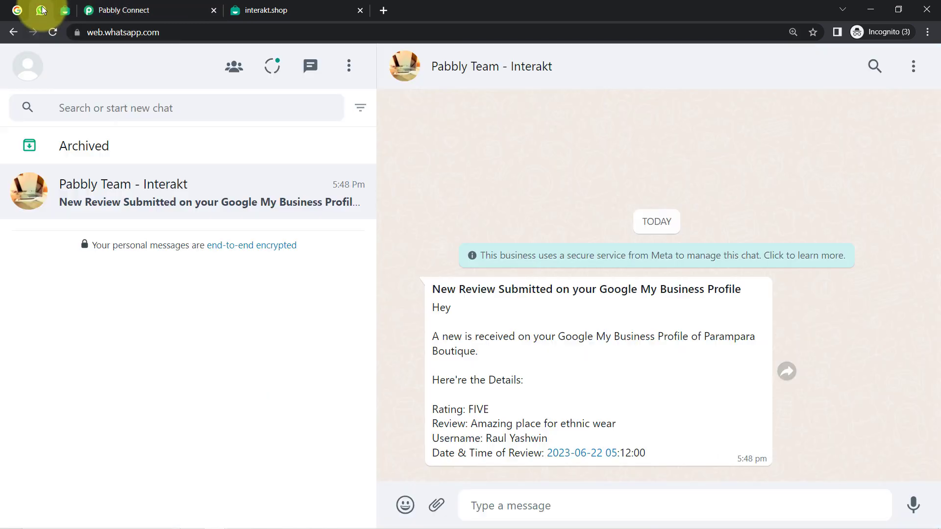
click(359, 201)
click(378, 300)
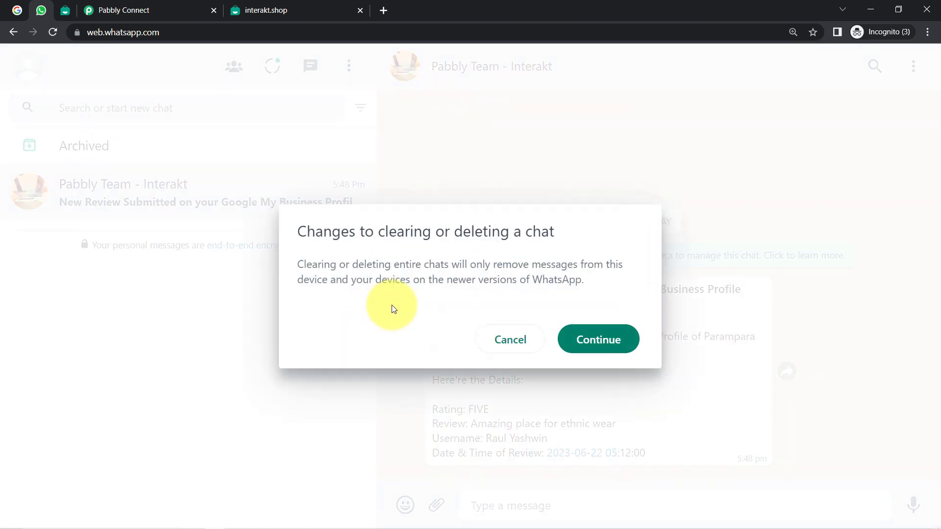
click(588, 338)
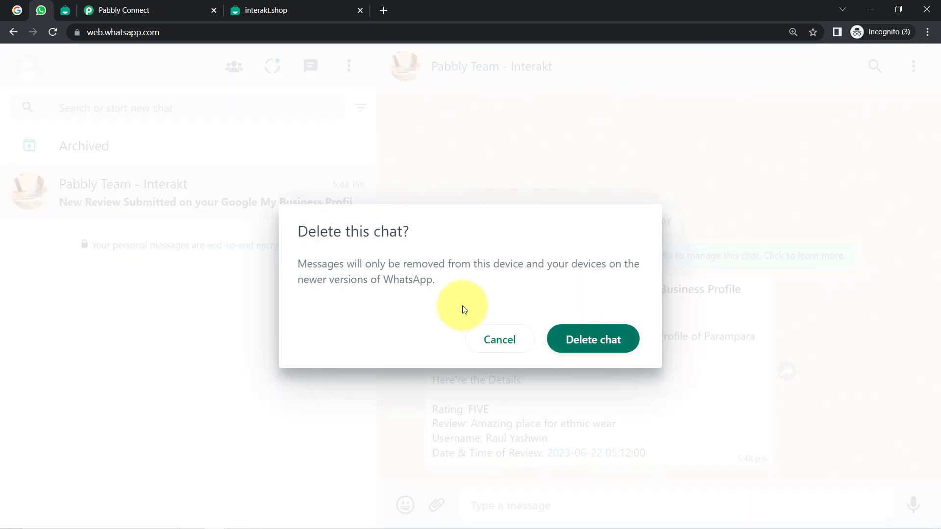
click(565, 332)
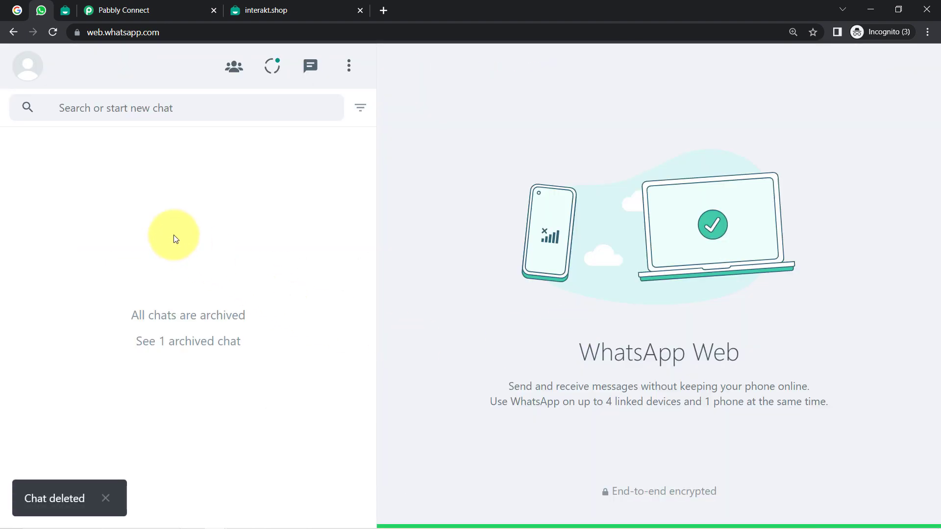
click(95, 9)
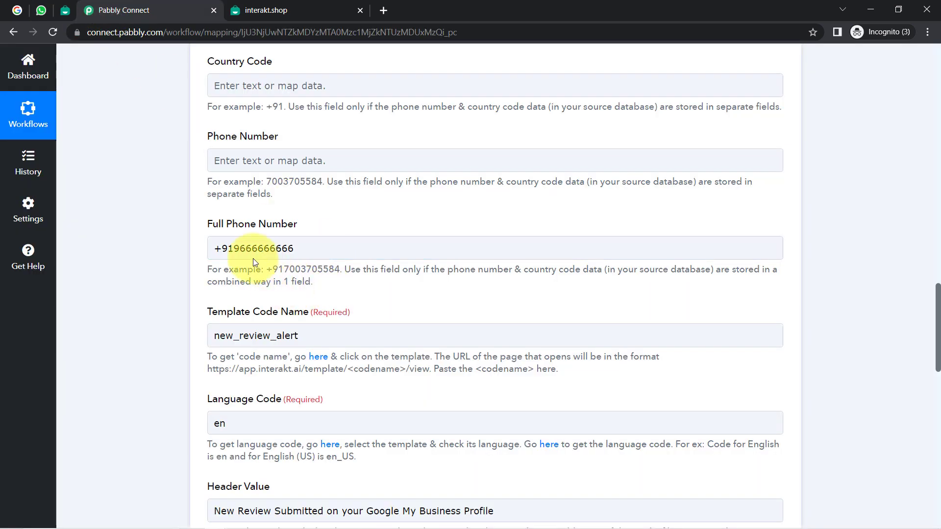
Step: Save the Interakt step with the full phone number and send a test request
click(236, 247)
drag(236, 247, 343, 248)
scroll(270, 441, down, 10)
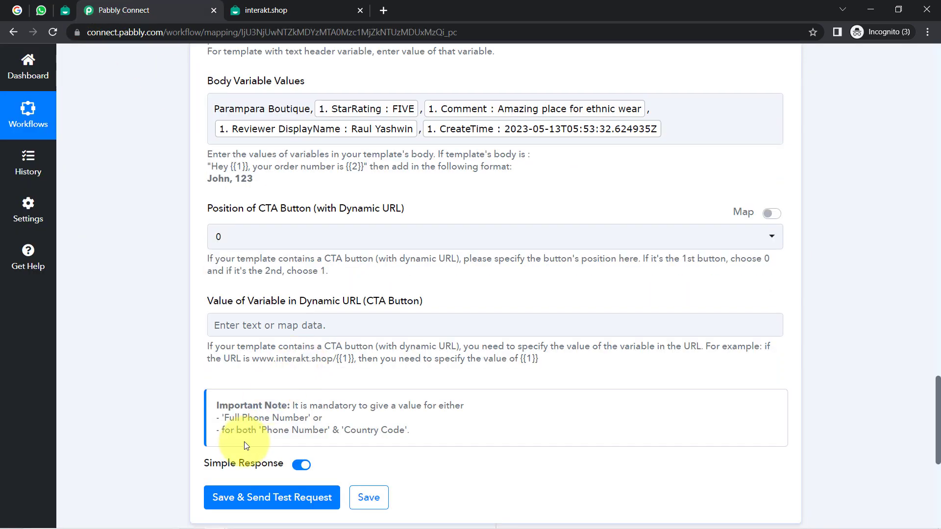
click(234, 496)
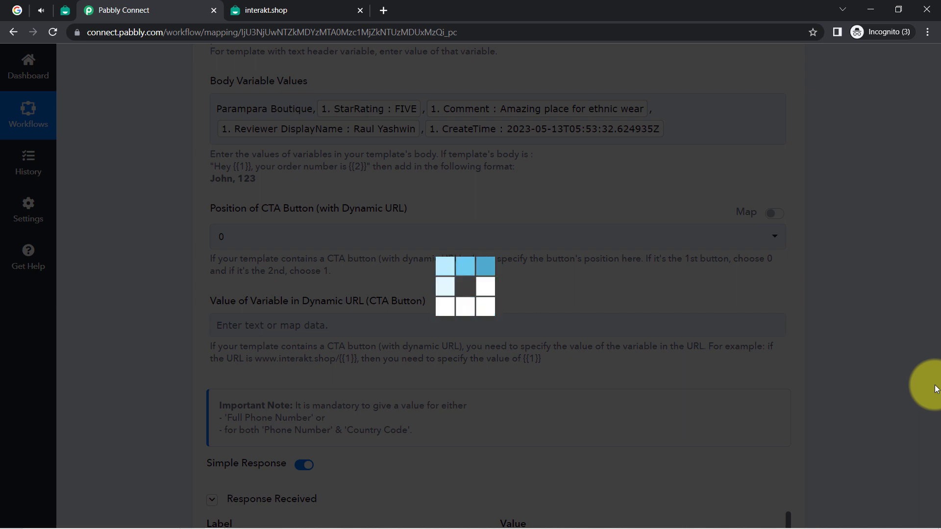
Step: Review the returned Interakt API response, then switch to WhatsApp Web to check delivery
scroll(252, 490, down, 3)
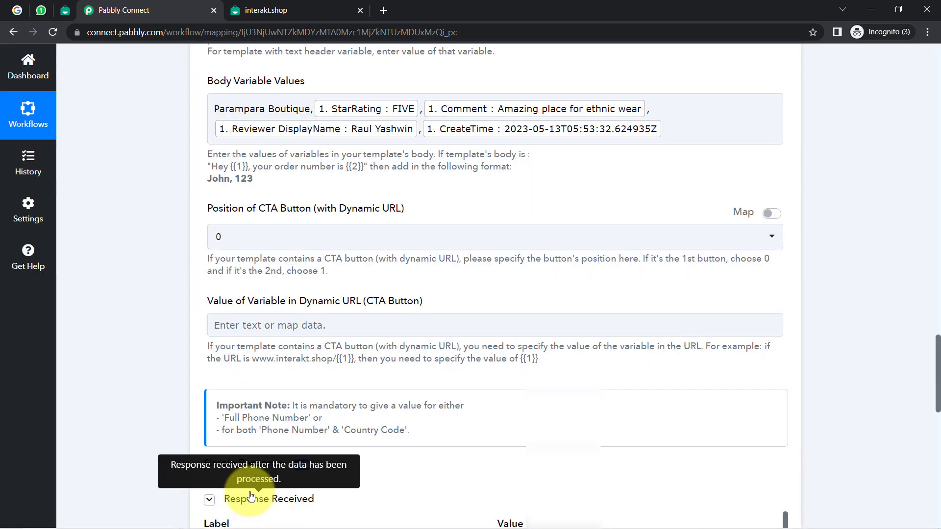
scroll(246, 473, down, 1)
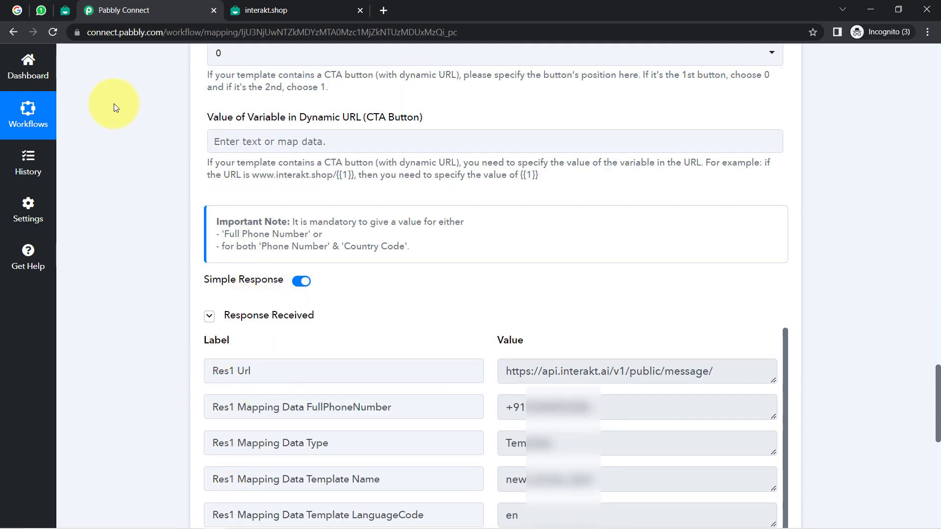
click(41, 10)
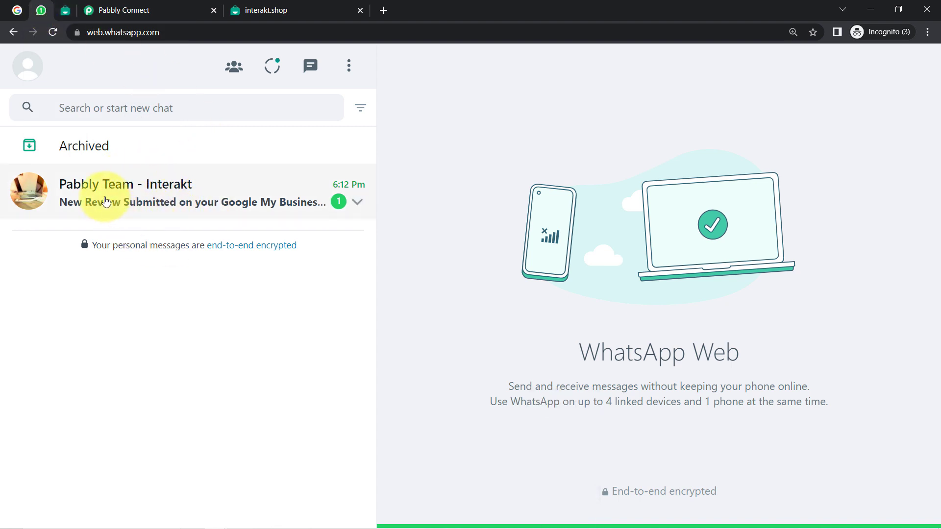
Step: Open the Pabbly Team - Interakt chat and highlight the alert's title and business name lines
click(145, 208)
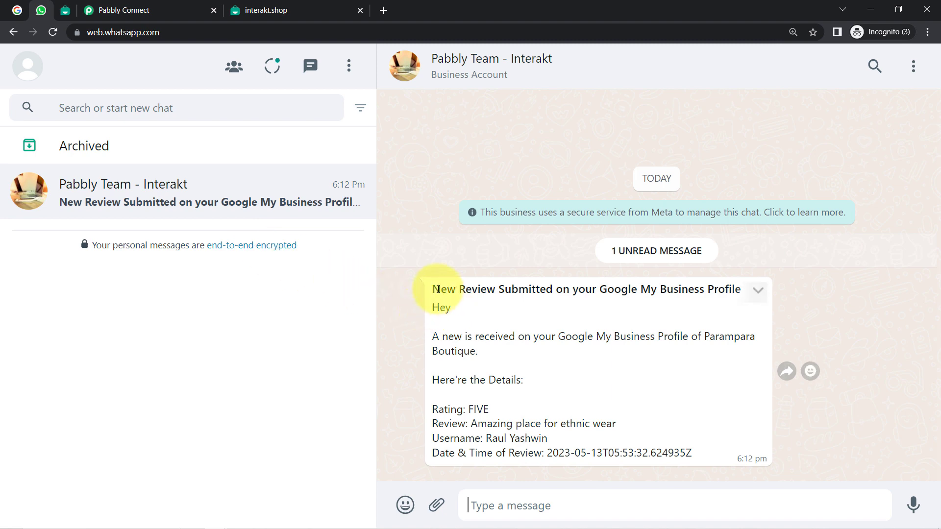
drag(438, 289, 627, 295)
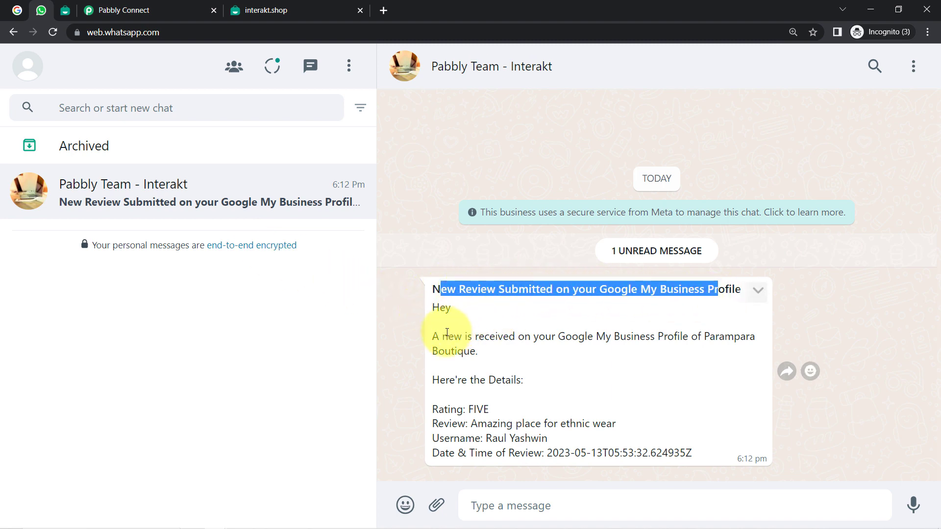
drag(460, 338, 522, 361)
click(432, 416)
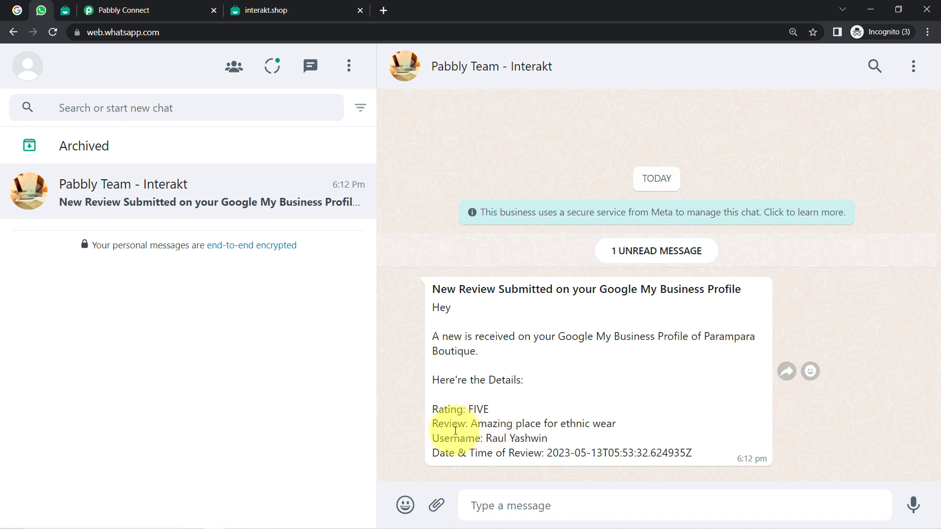
Step: Highlight the reviewer username and review date lines, compare with Google reviews, then return to Pabbly Connect
drag(455, 431, 503, 430)
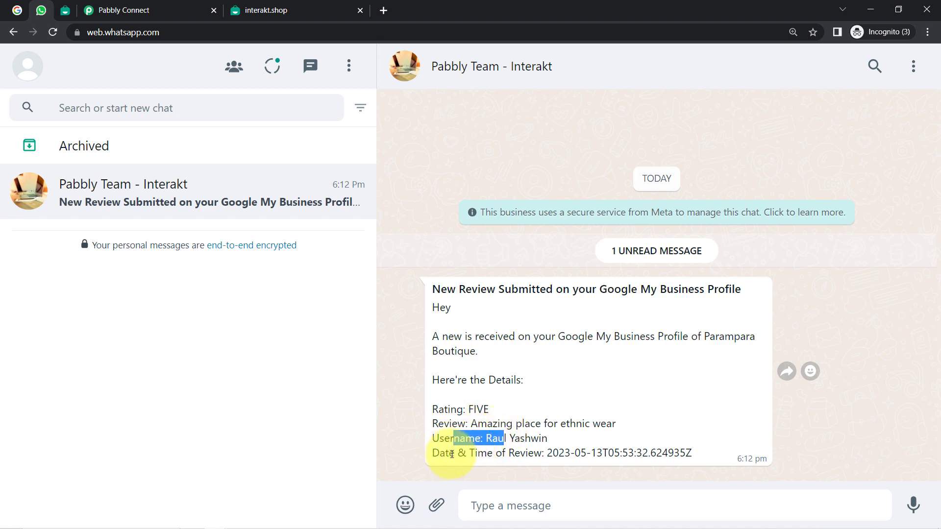
drag(452, 454, 513, 459)
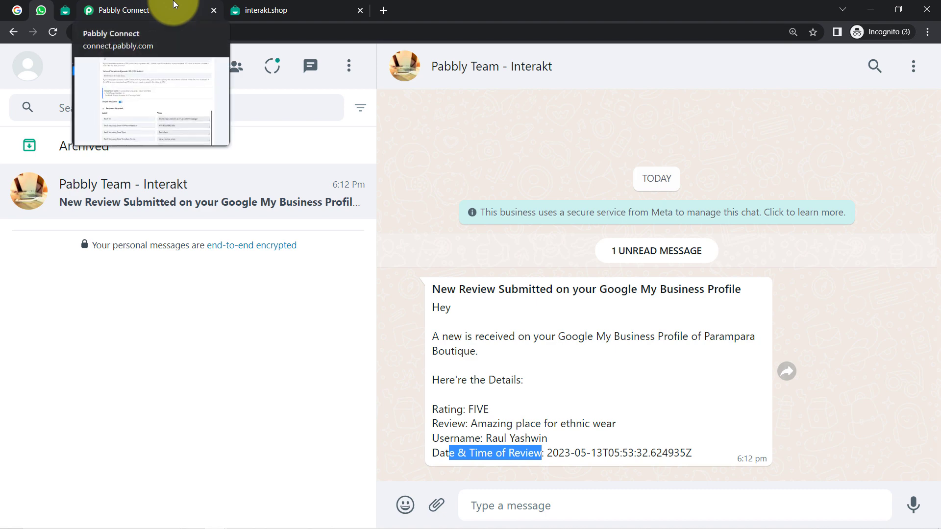
click(17, 9)
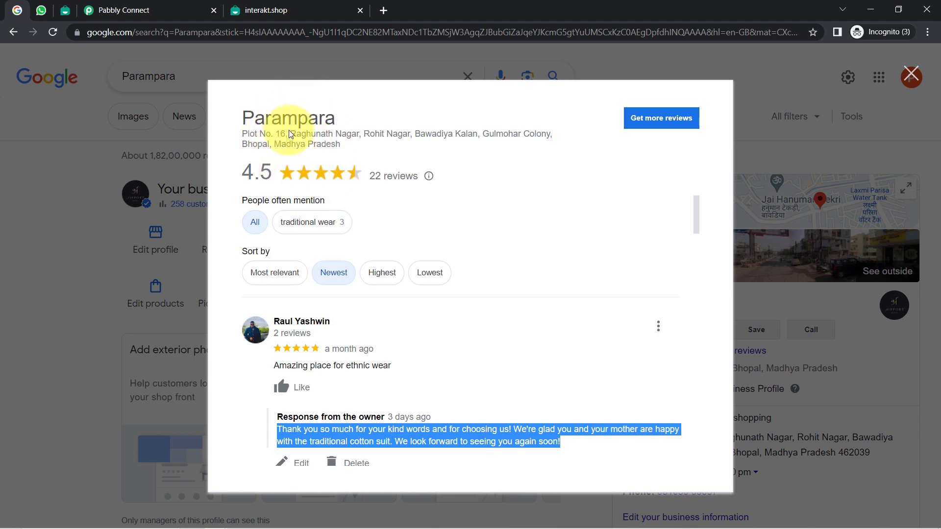
click(199, 5)
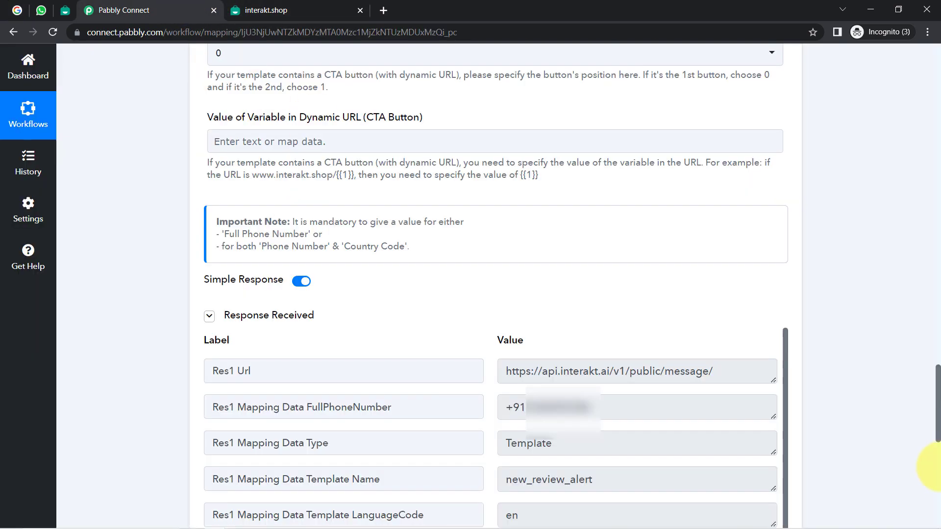
Step: Collapse the Google My Business New Review trigger and Interakt Send WhatsApp Template Message steps
drag(939, 434, 907, 63)
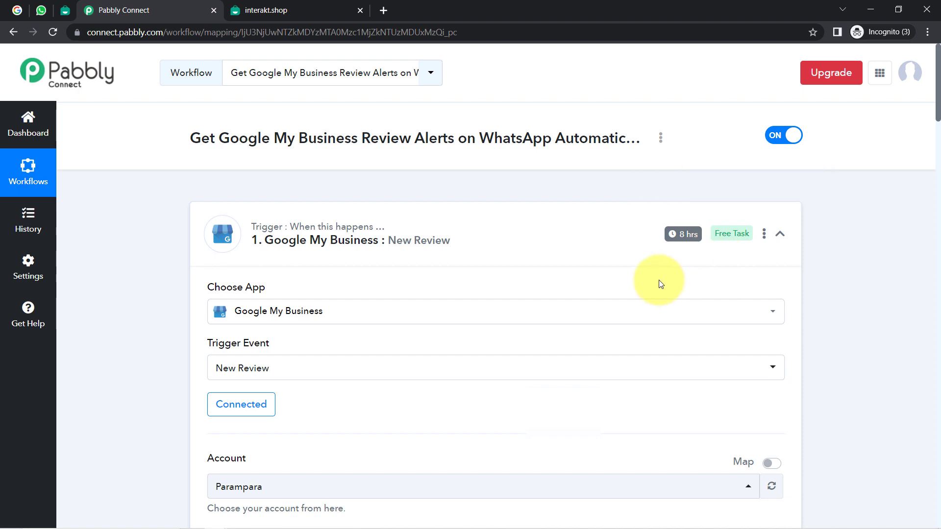
click(380, 244)
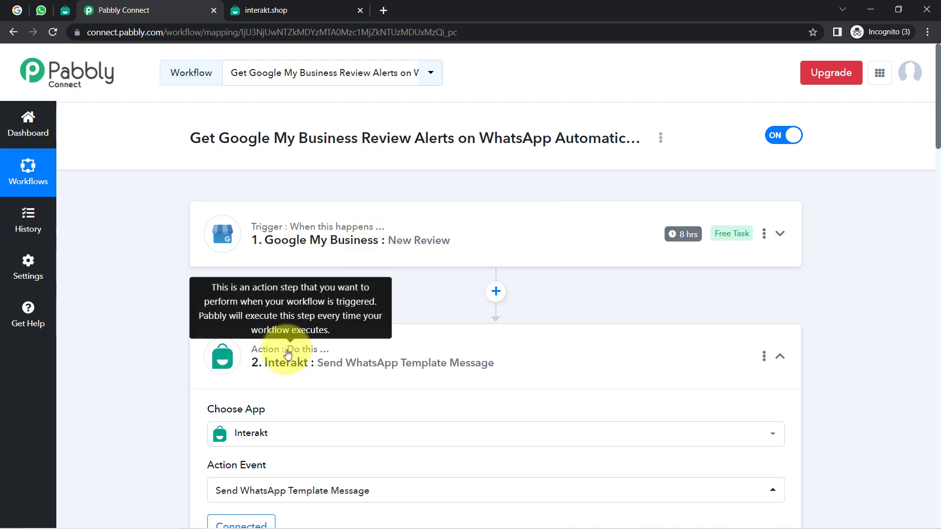
click(296, 354)
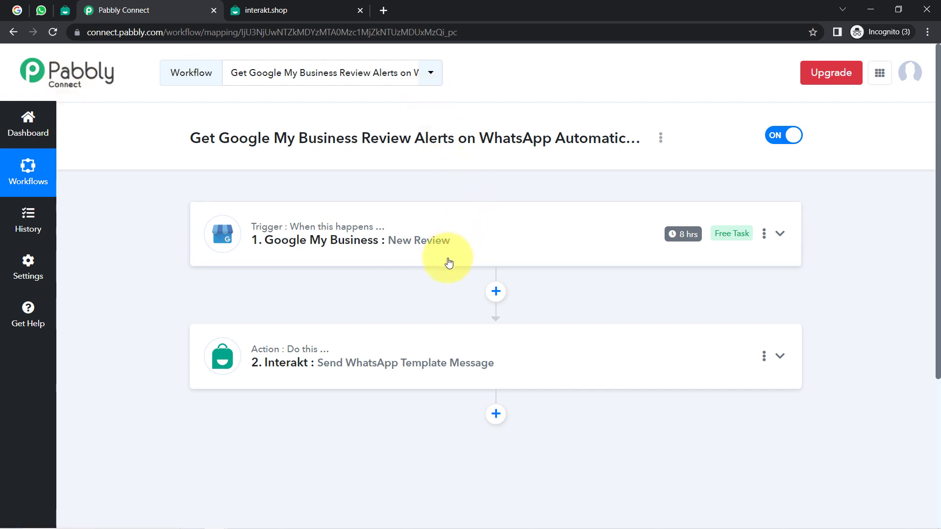
scroll(448, 263, down, 2)
scroll(449, 263, up, 2)
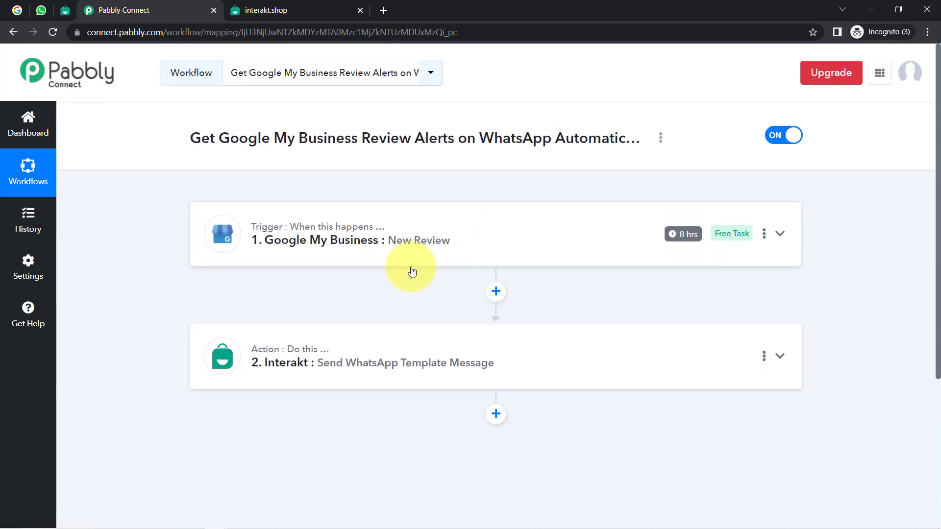
Step: In the WhatsApp alert, highlight the Date & Time of Review value, then return to Pabbly Connect
click(42, 10)
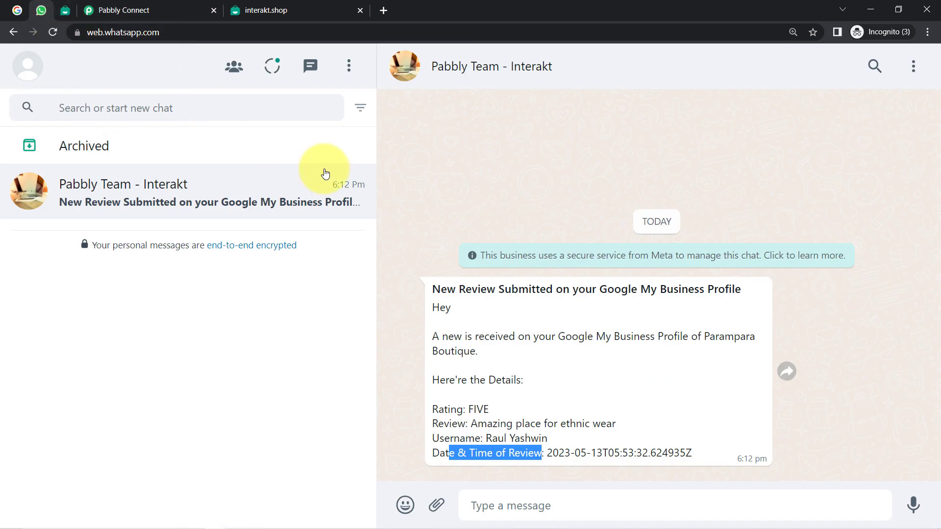
click(589, 457)
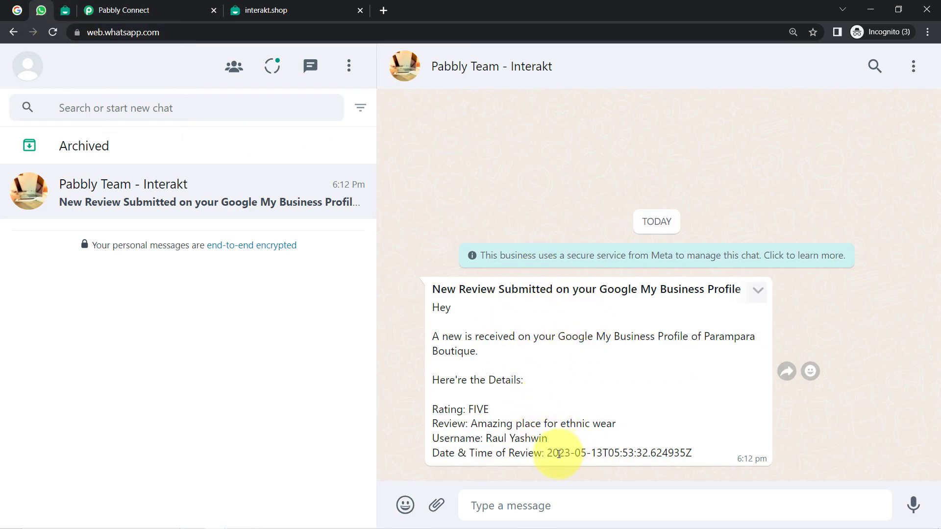
drag(559, 454, 688, 450)
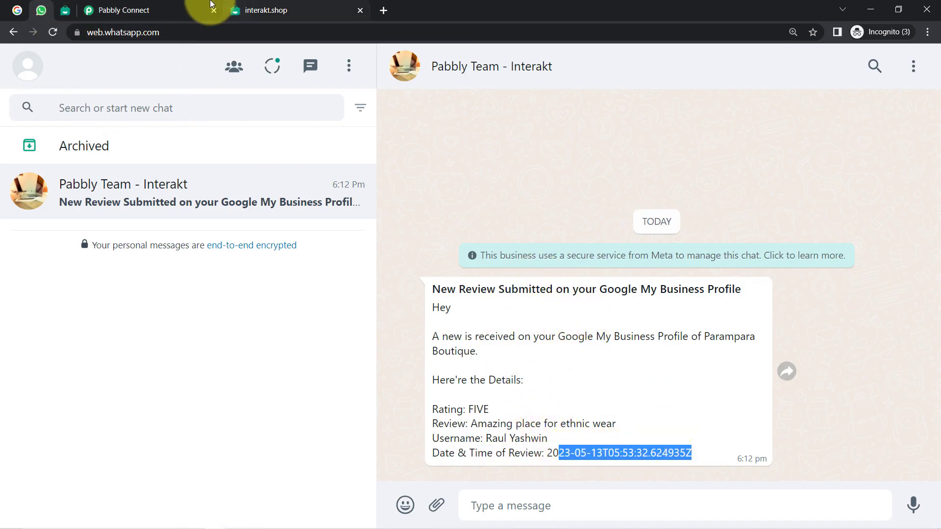
click(199, 10)
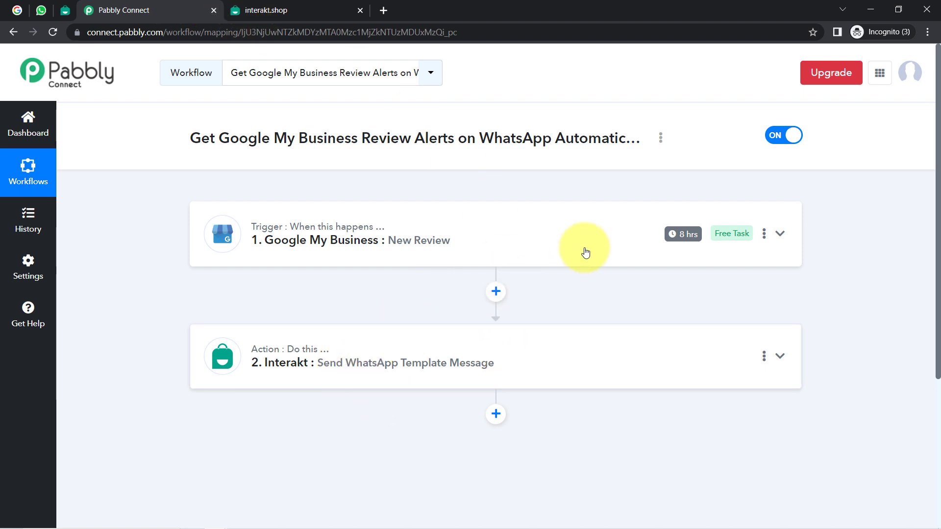
click(496, 292)
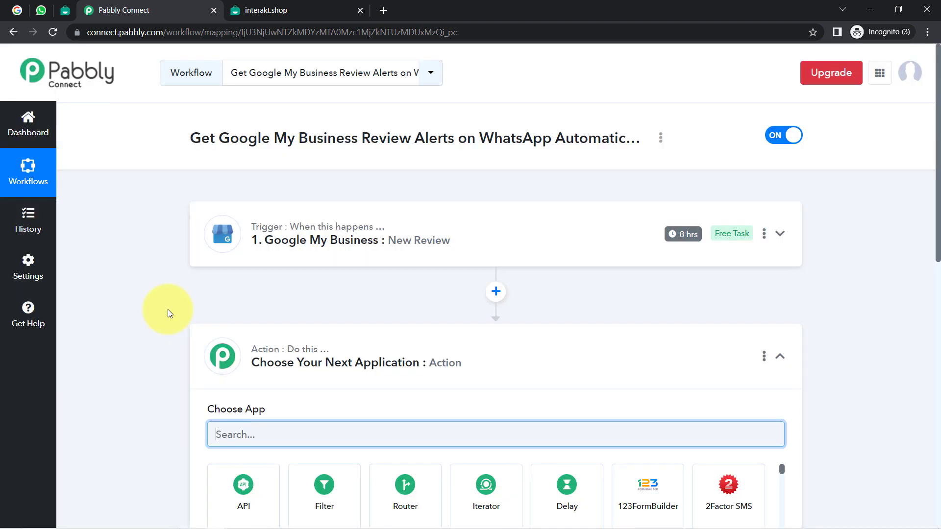
text(date)
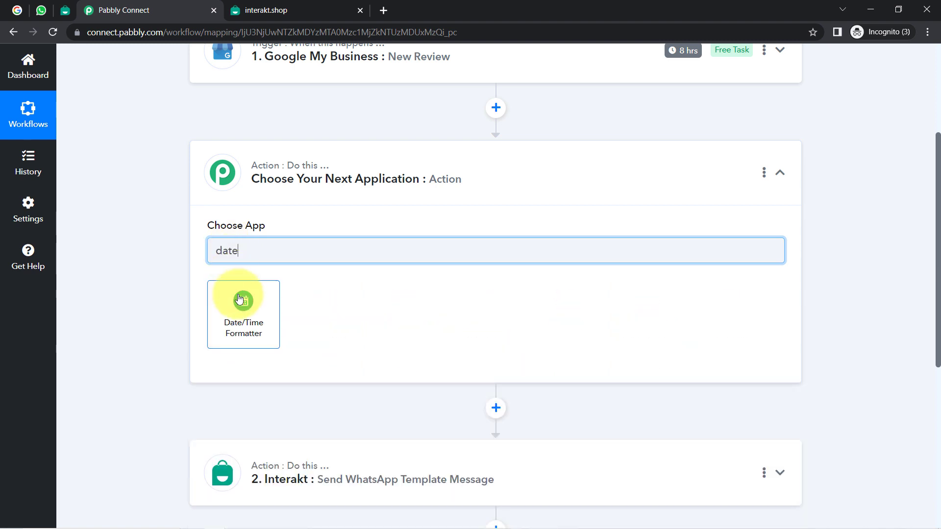
click(239, 299)
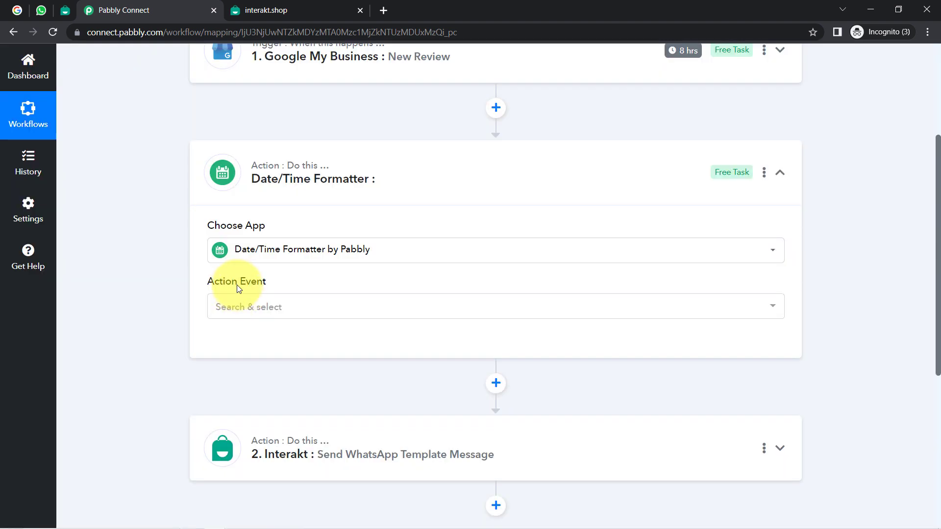
click(232, 308)
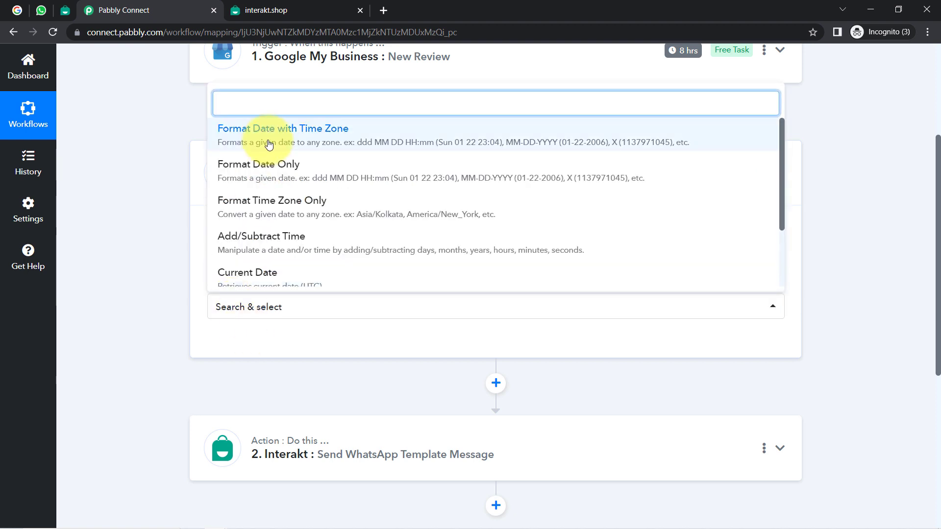
click(246, 139)
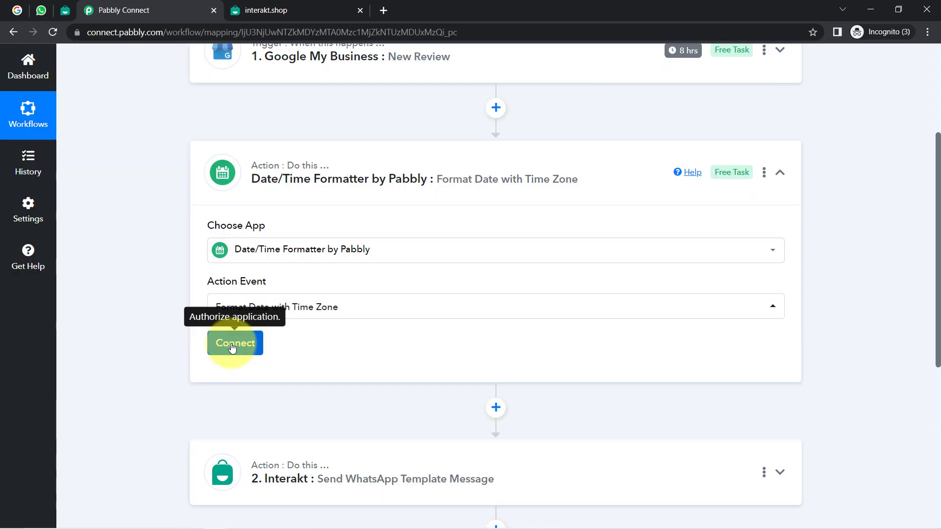
click(232, 343)
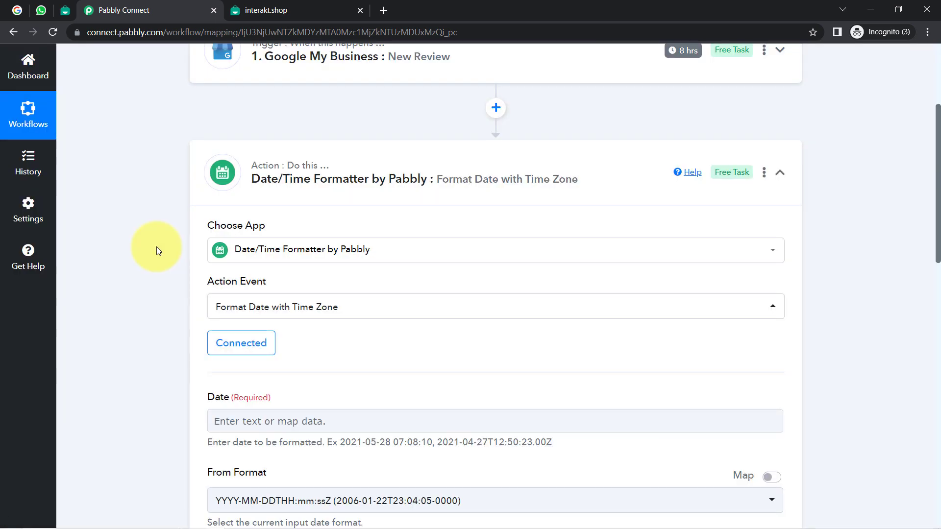
scroll(163, 240, down, 5)
click(262, 176)
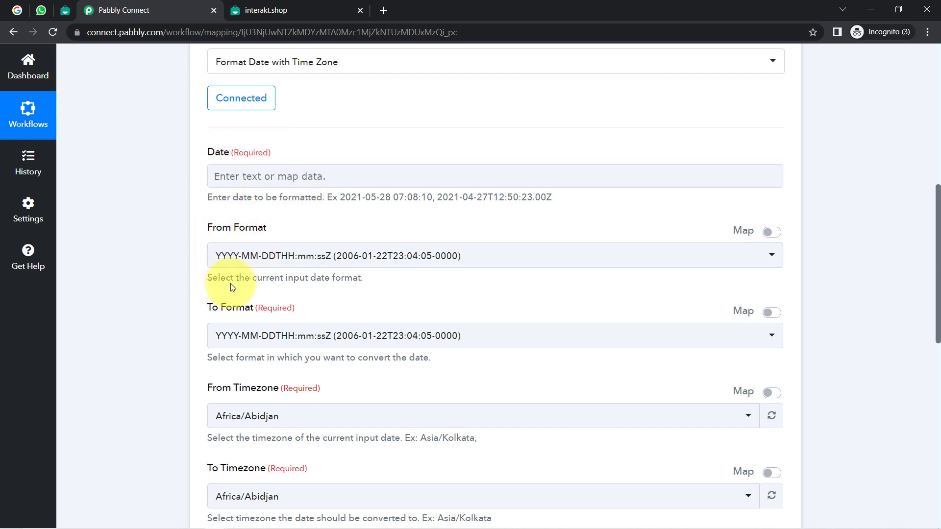
click(225, 336)
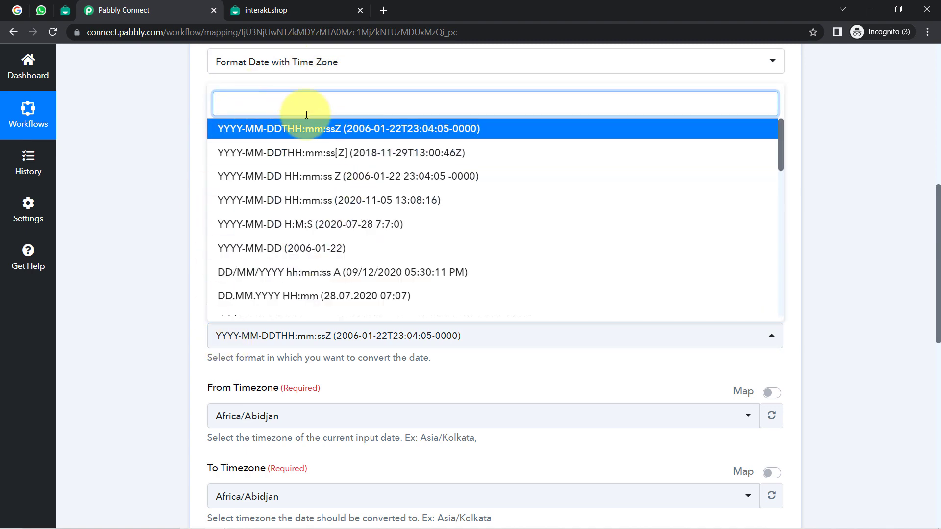
click(155, 298)
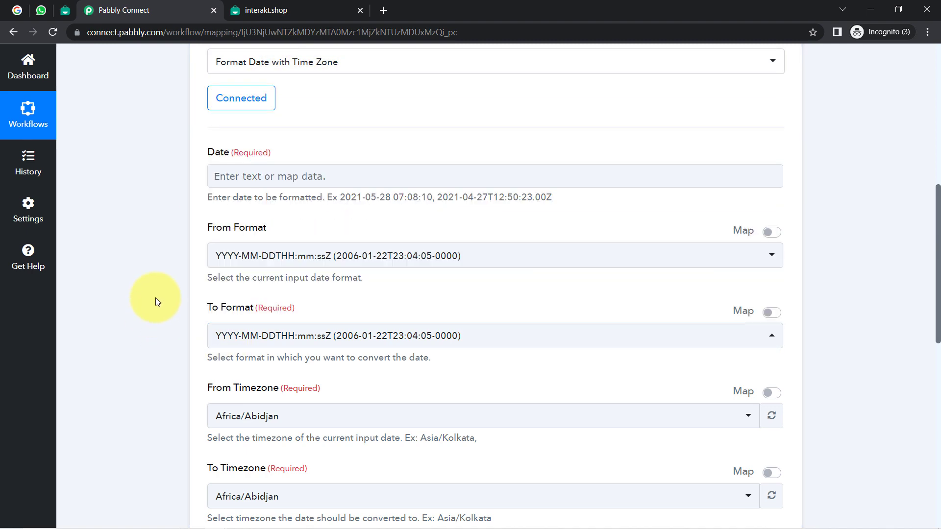
scroll(155, 298, down, 6)
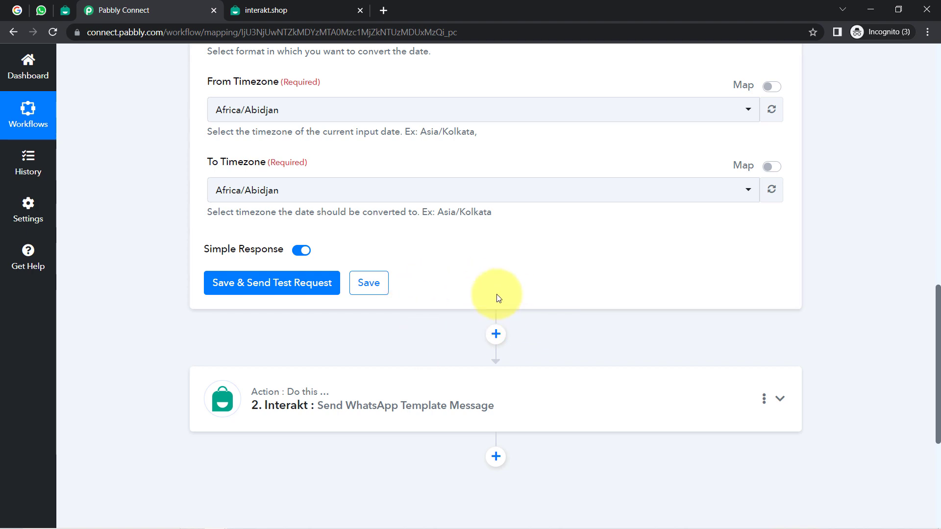
scroll(375, 304, up, 8)
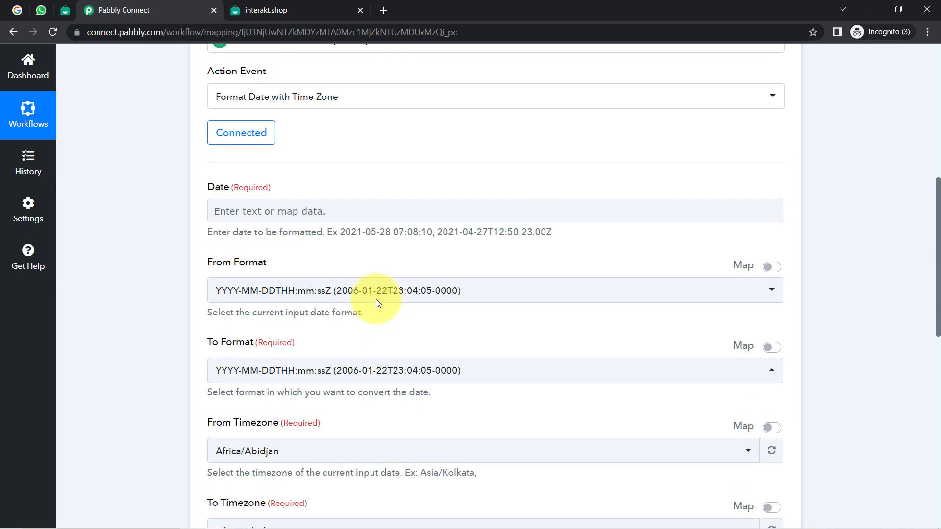
click(764, 50)
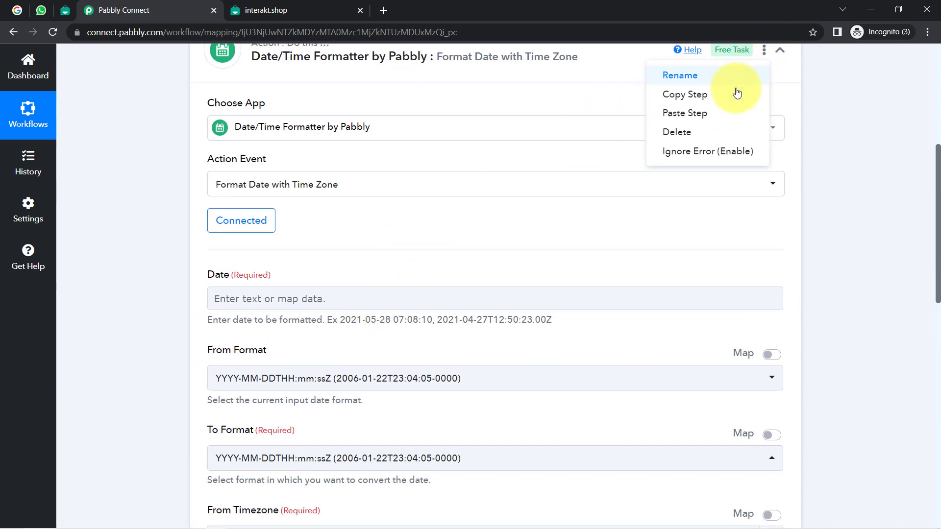
click(679, 130)
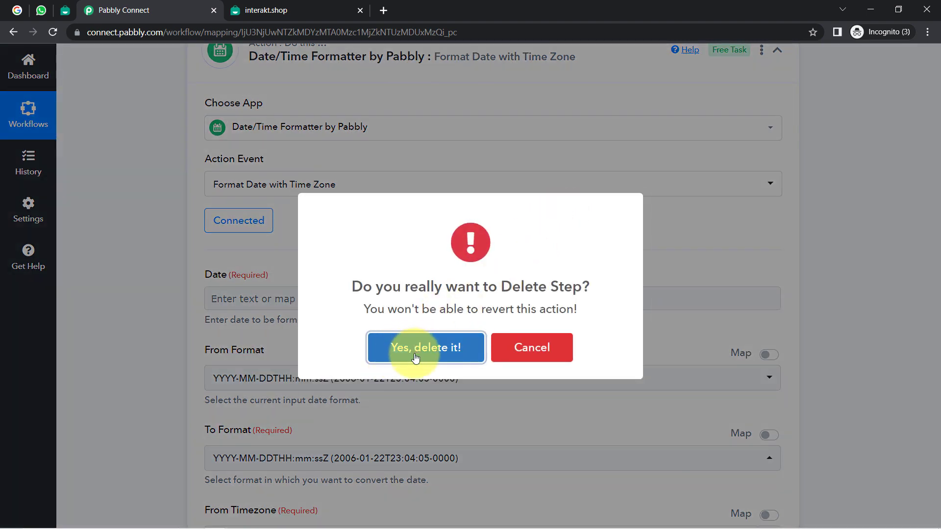
click(415, 358)
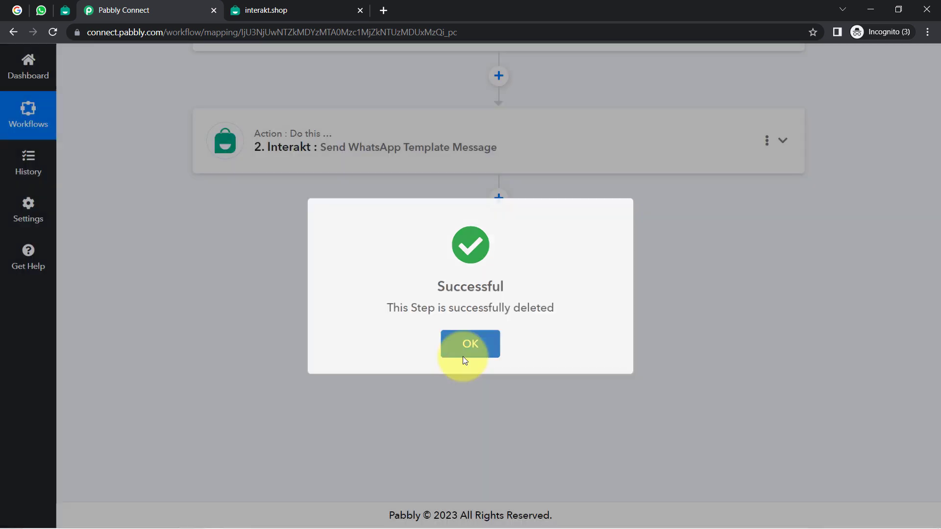
click(470, 344)
scroll(279, 225, up, 5)
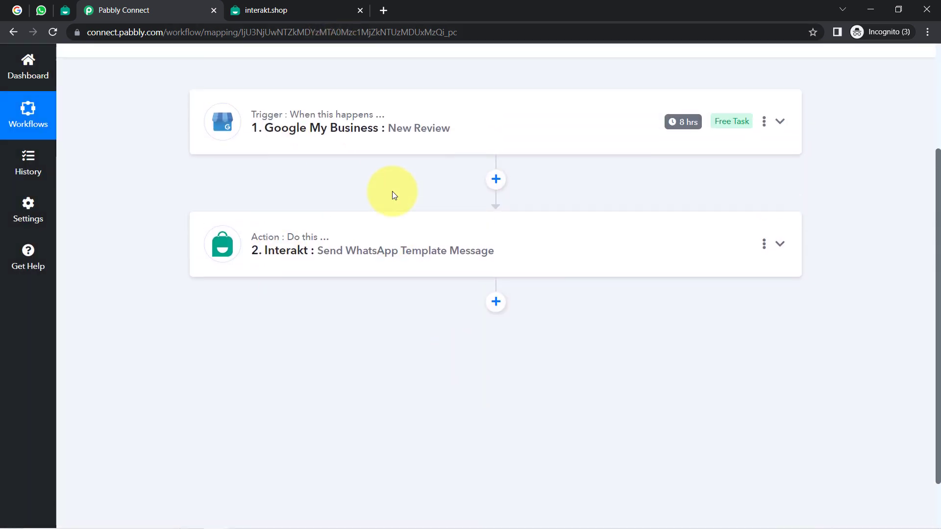
Step: Copy the workflow's link from the Share Workflow dialog and close the dialog
click(662, 138)
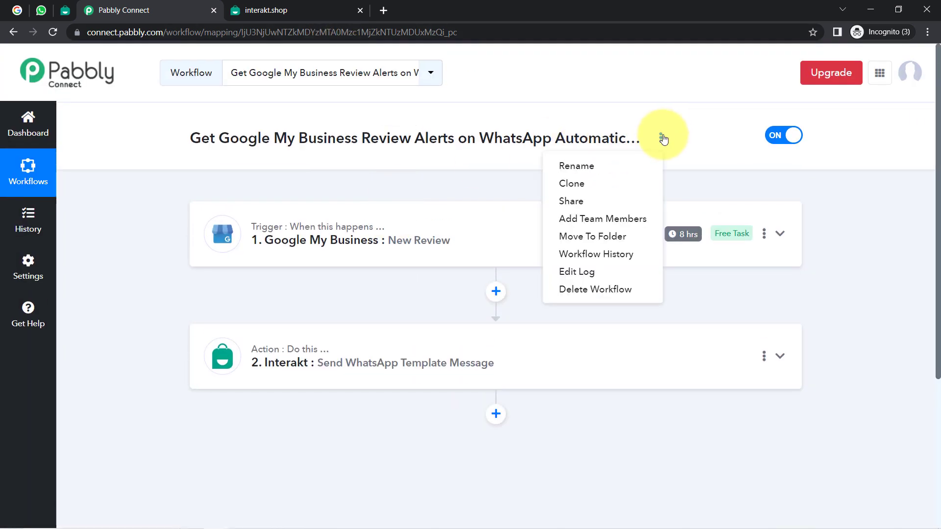
click(569, 202)
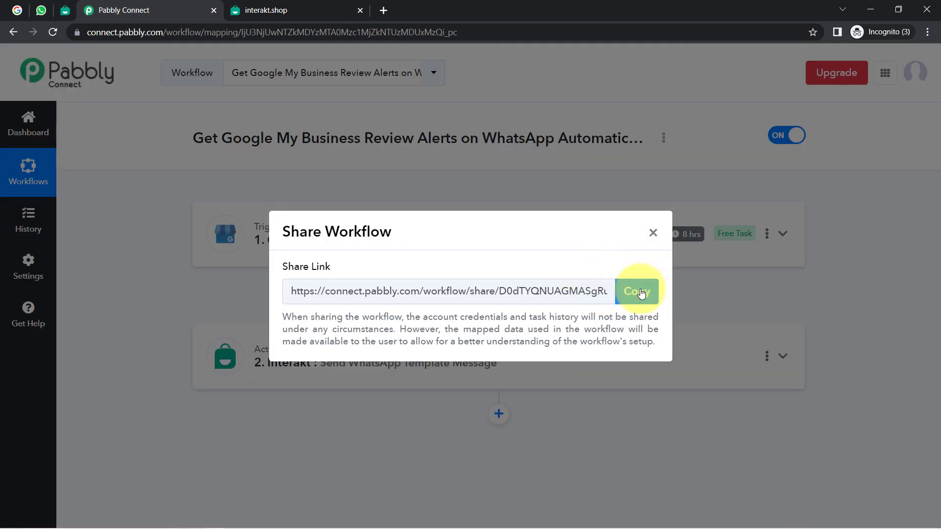
click(631, 286)
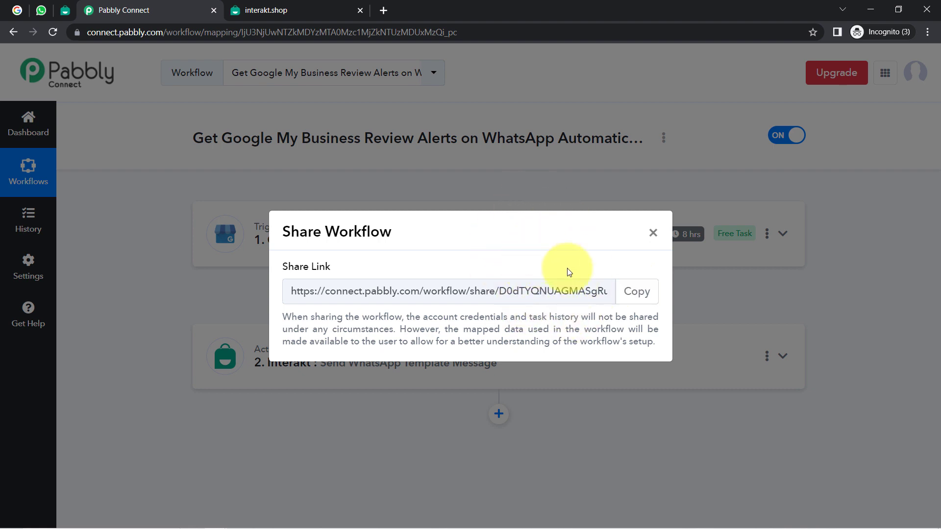
click(653, 233)
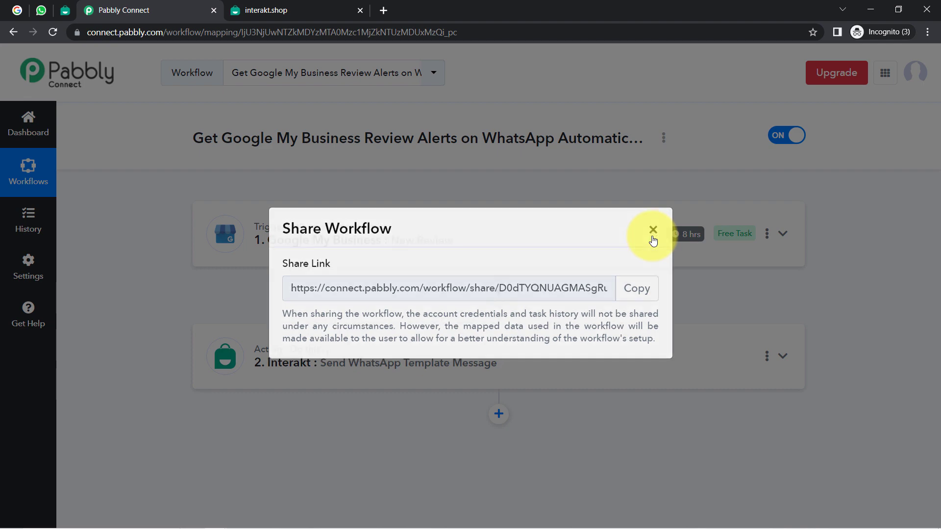
scroll(164, 278, down, 3)
Step: Expand the Interakt action step and inspect the mapped Body Variable Values, highlighting the business name
scroll(146, 307, up, 2)
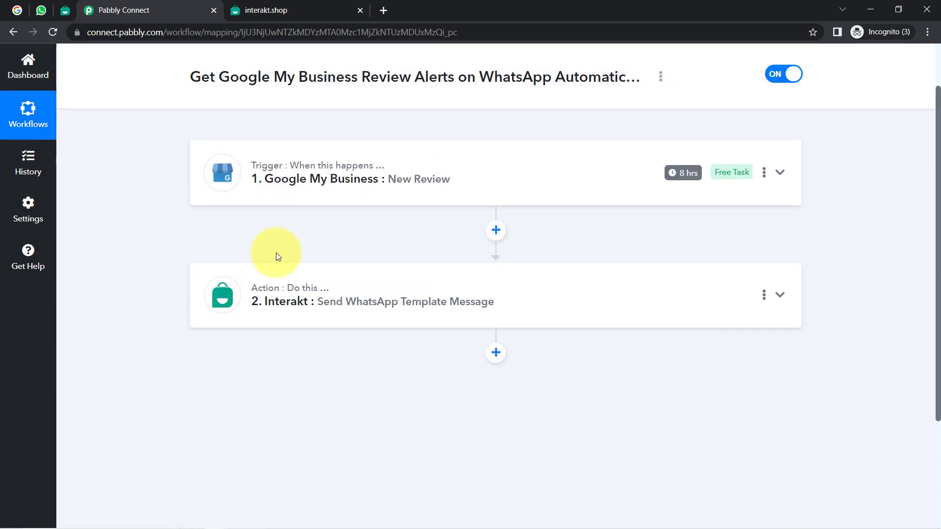
click(283, 298)
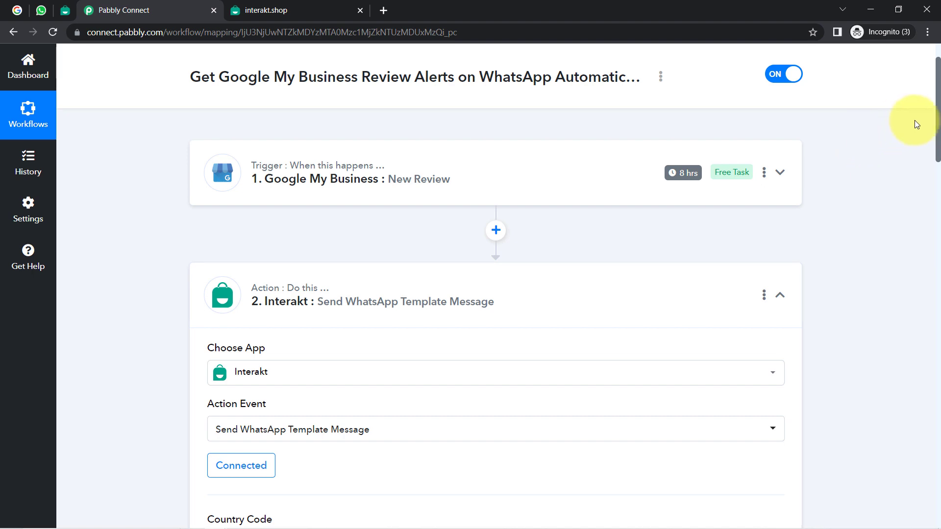
drag(938, 125, 938, 312)
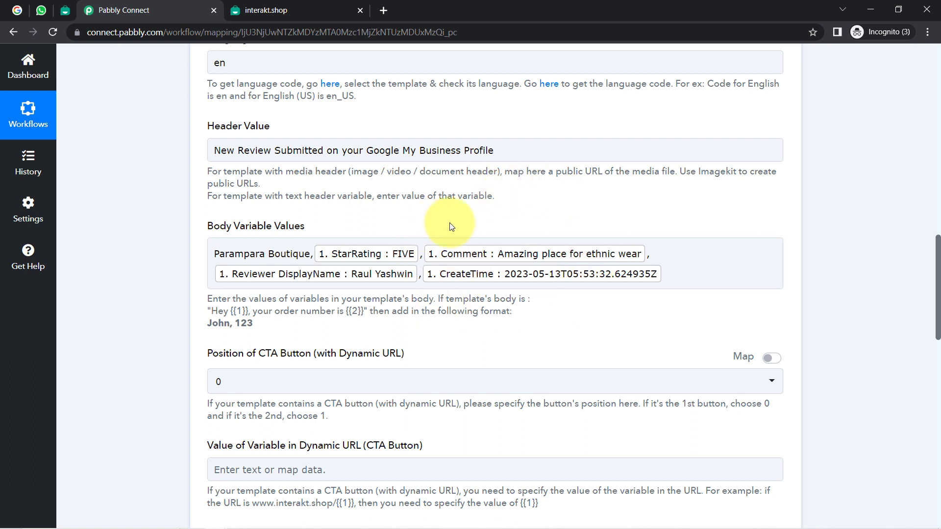
click(422, 252)
click(433, 293)
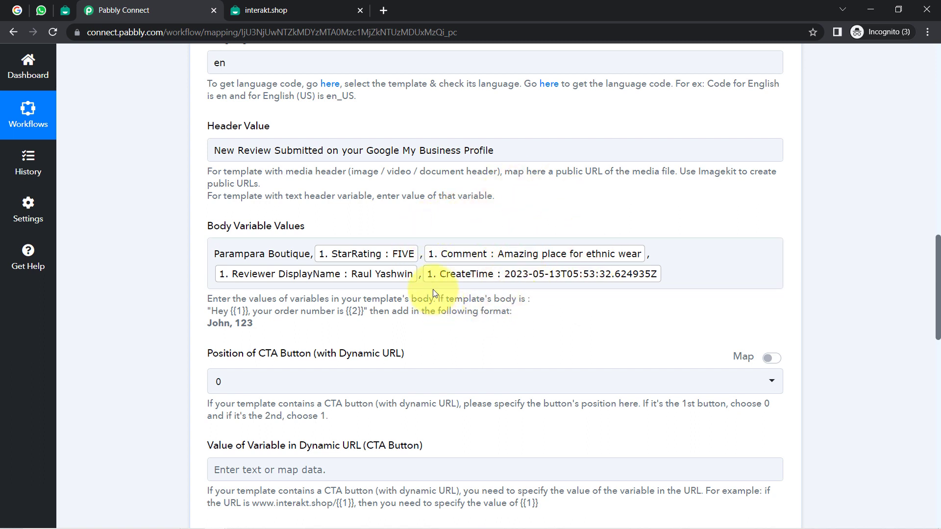
click(372, 290)
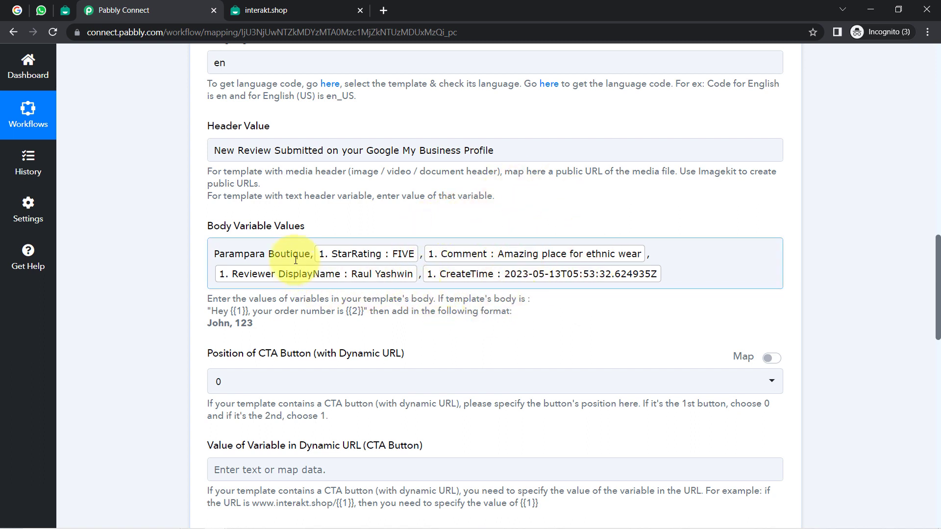
drag(301, 253, 219, 254)
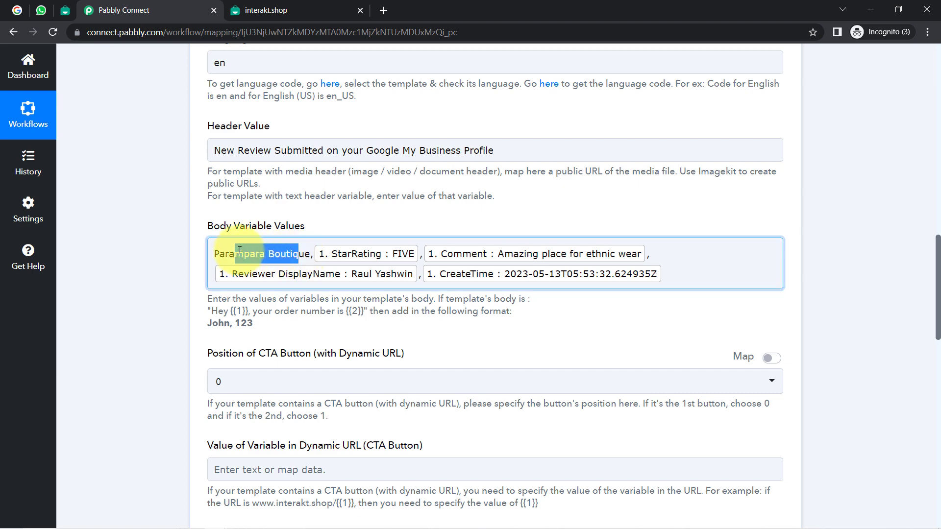
Step: Inspect the Header Value 'New Review Submitted on your Google My Business Profile' and dismiss data suggestions
click(275, 151)
triple_click(275, 151)
click(139, 204)
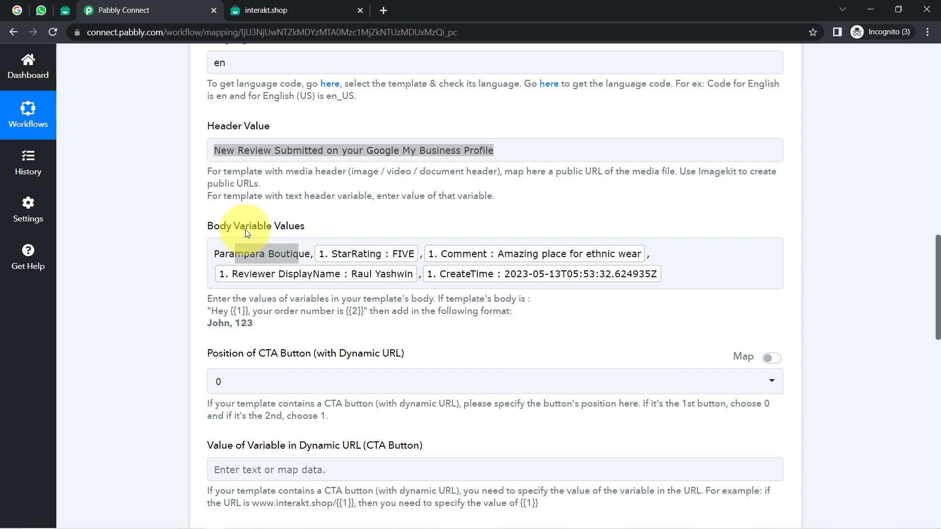
click(221, 254)
click(300, 152)
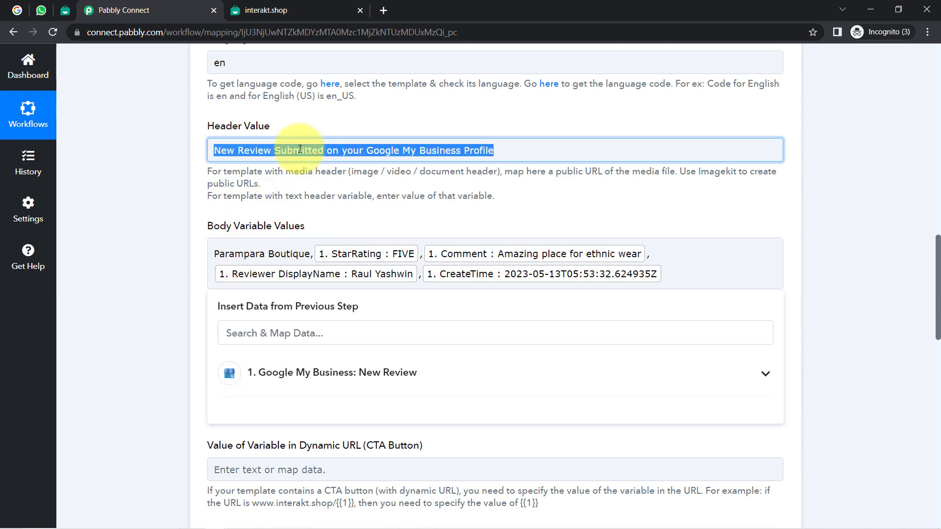
click(165, 216)
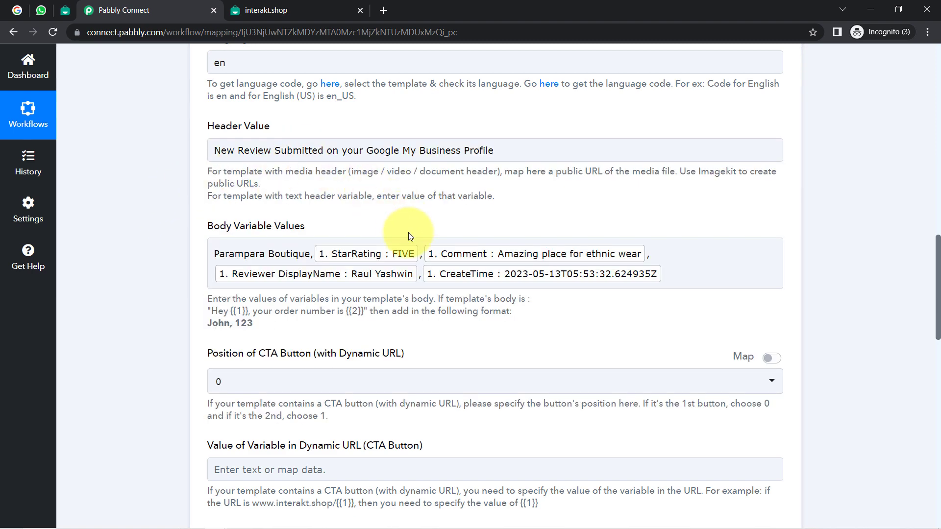